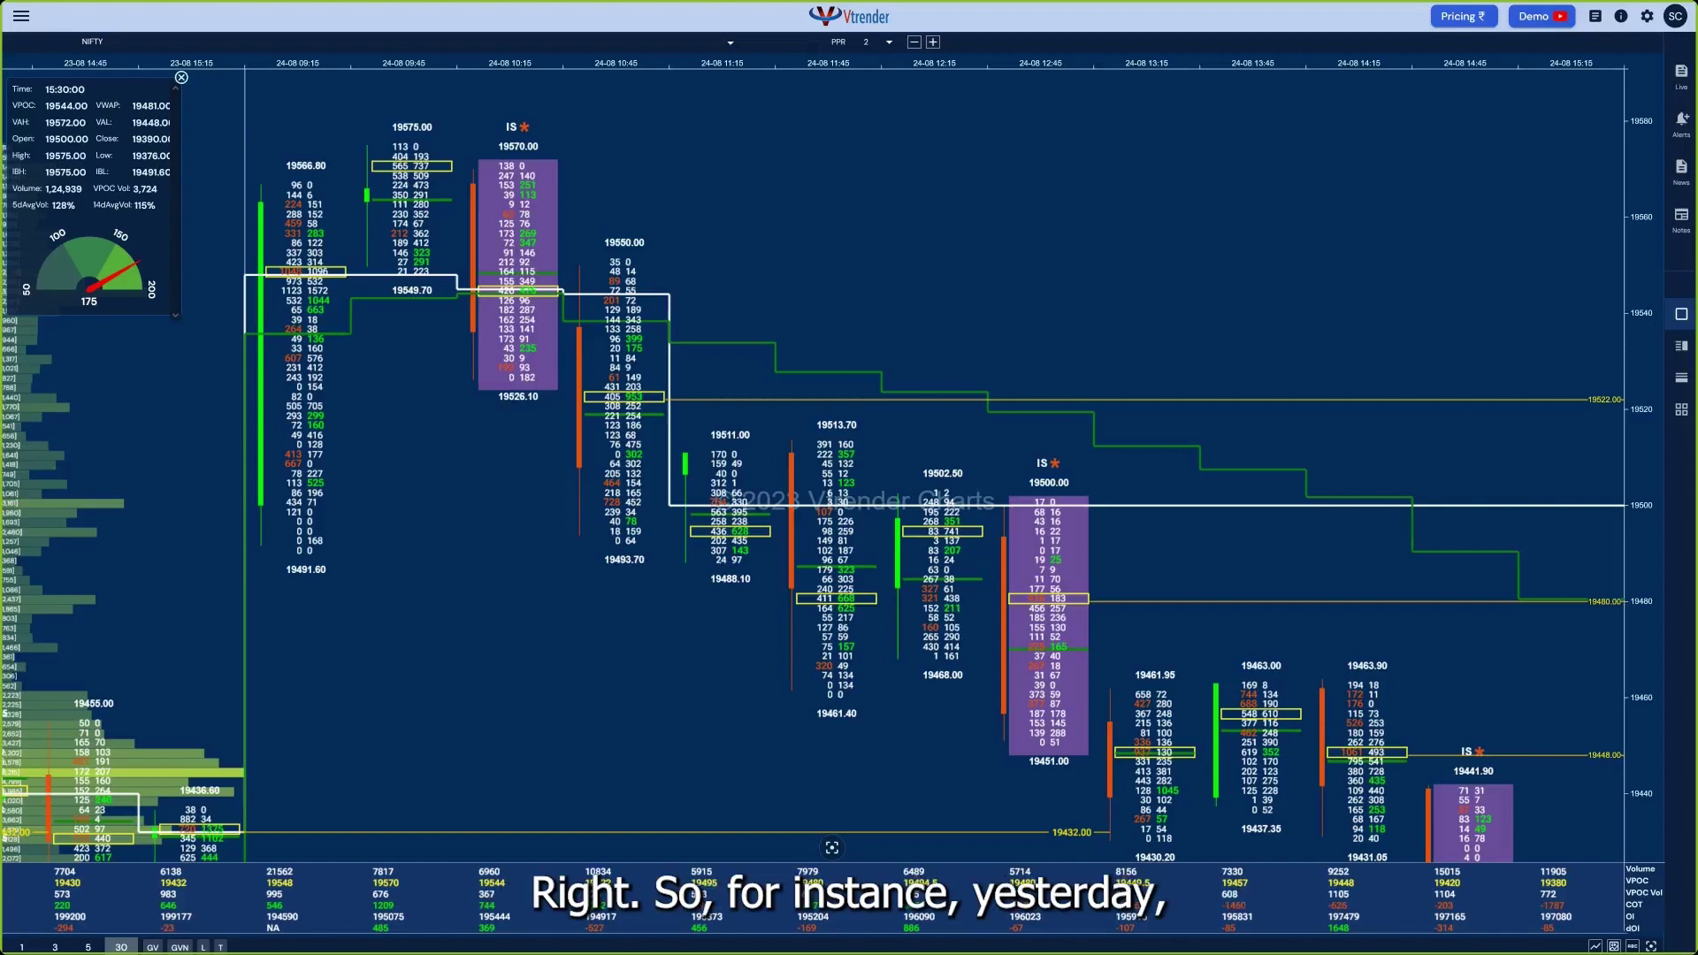
# Go to the Options Table and open the 19400 call's own price chart
pyautogui.click(23, 15)
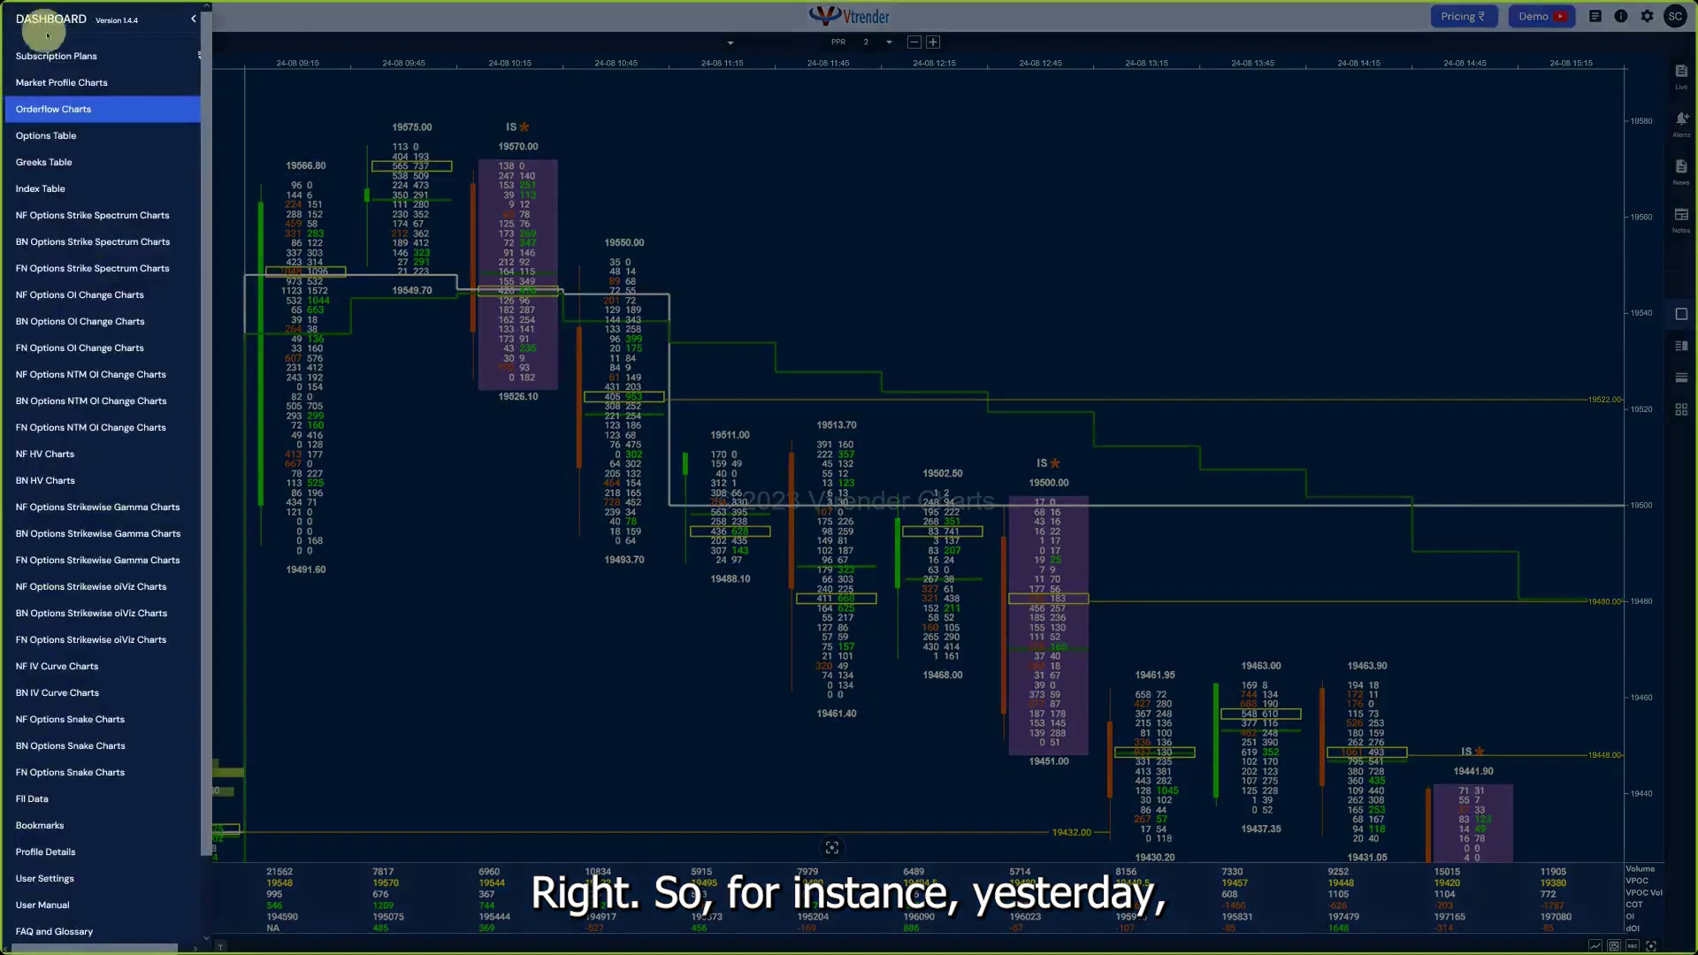
pyautogui.click(38, 137)
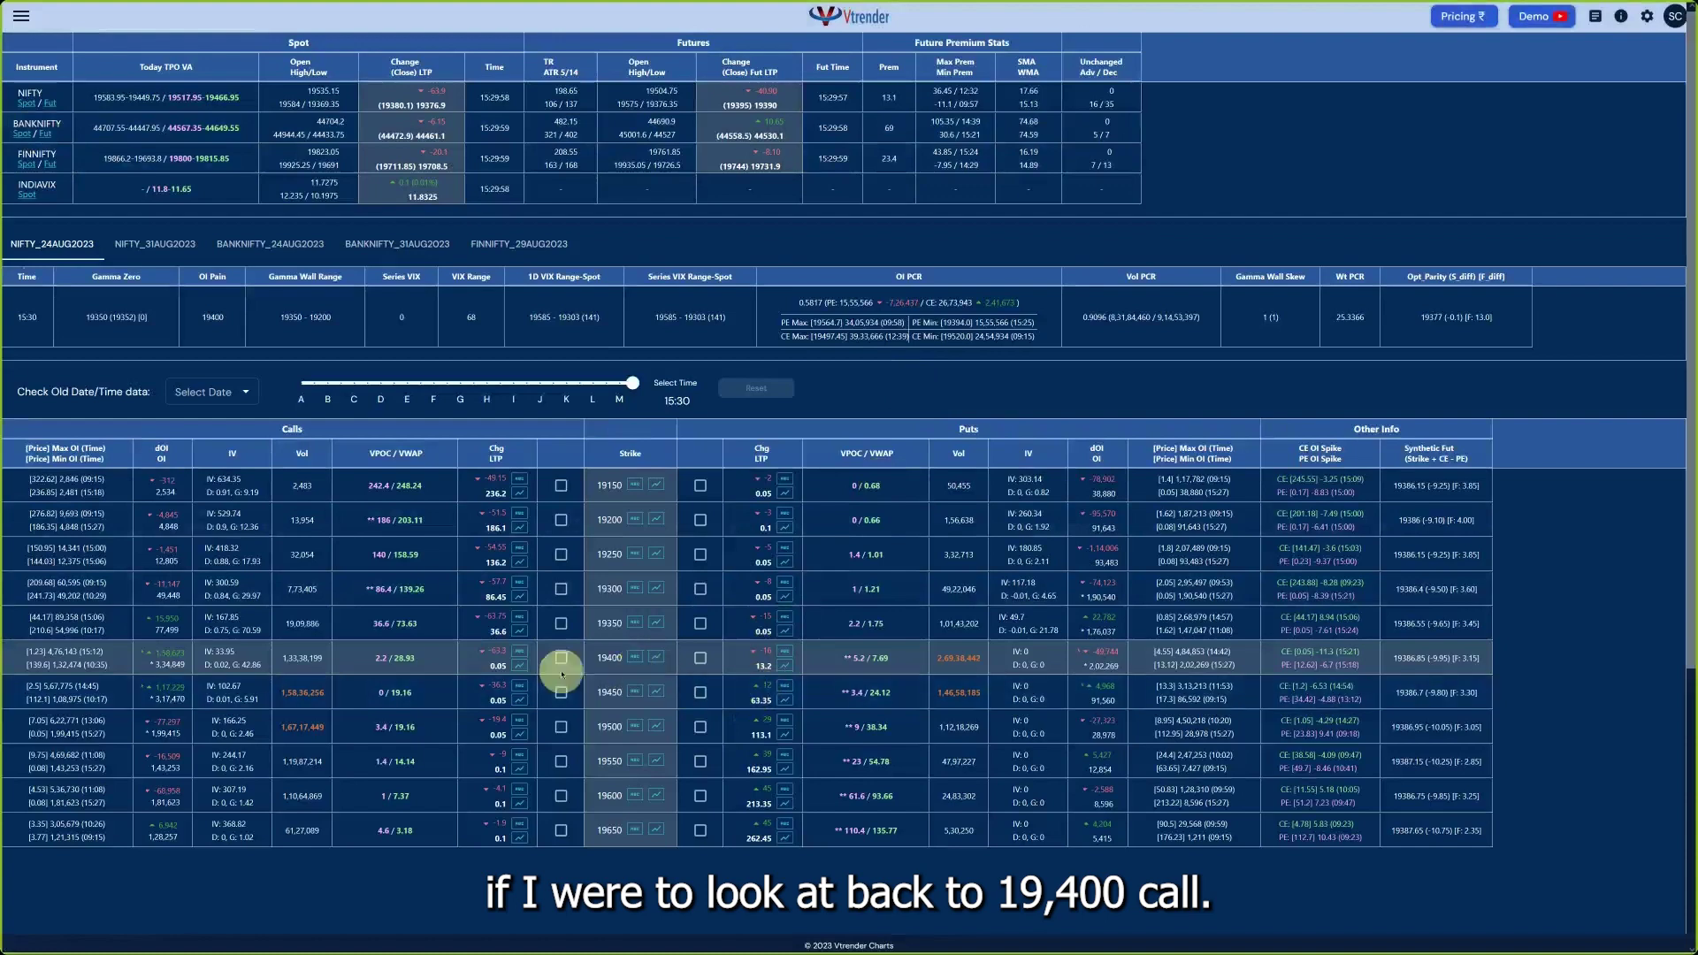
pyautogui.click(517, 665)
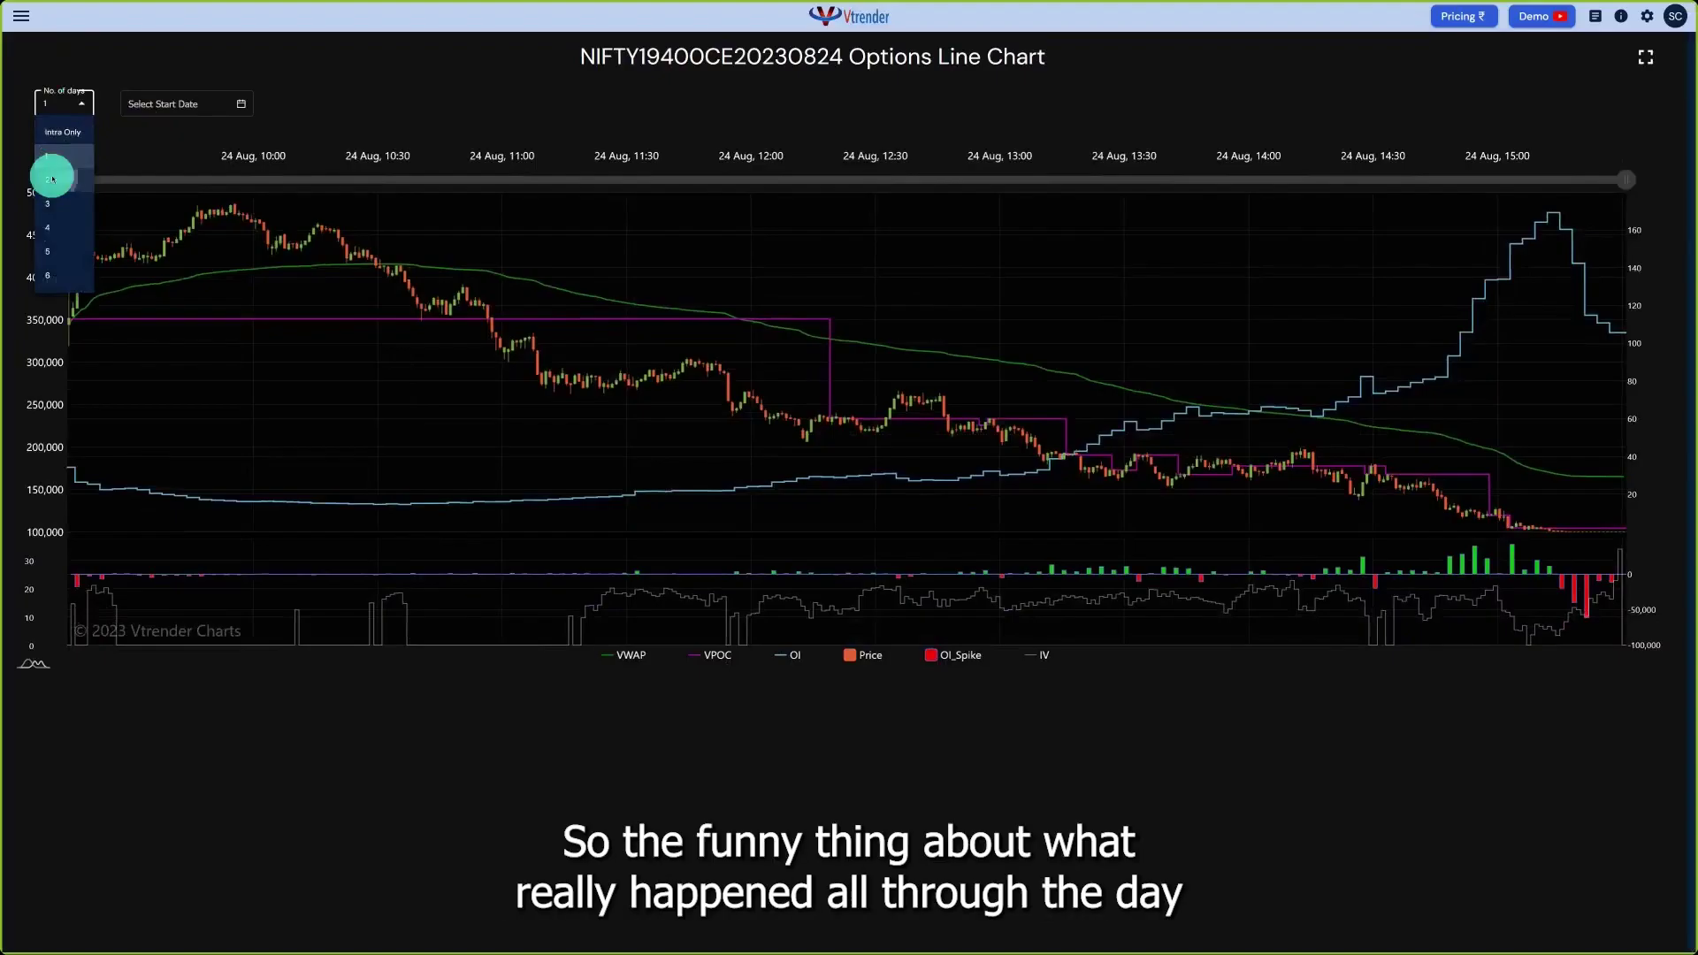
# Show 2 days of data on the NIFTY19400CE20230824 options line chart
pyautogui.click(53, 176)
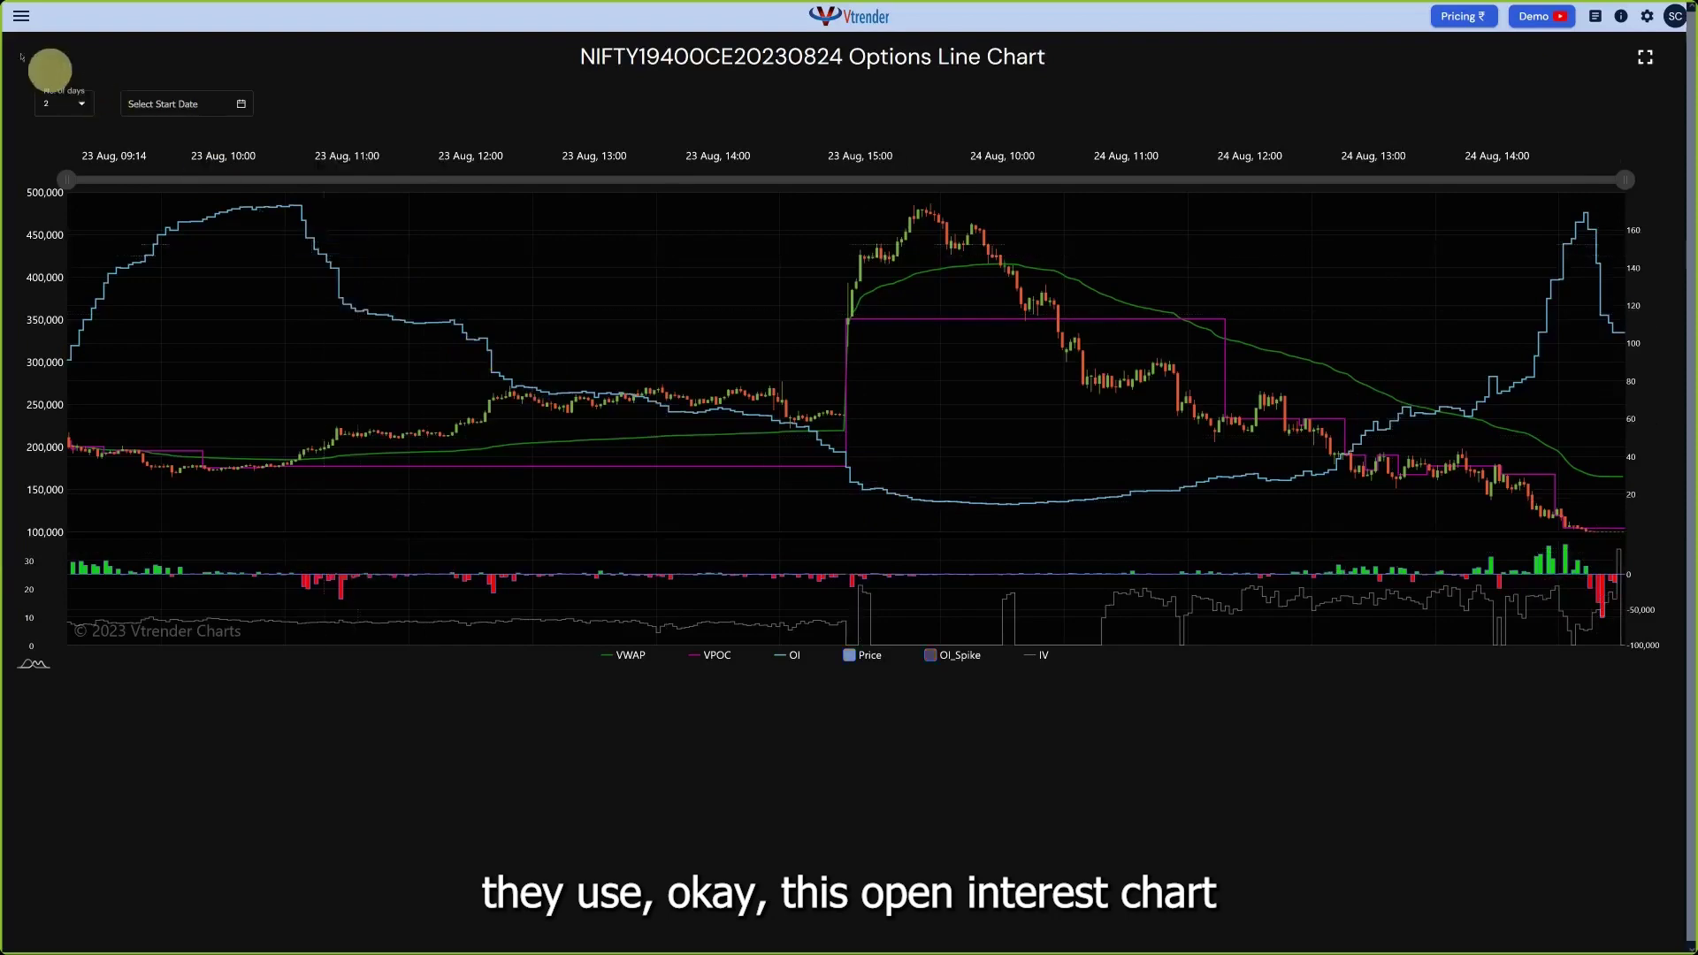
# Return to the Options Table, then open NF Options Strikewise oiViz Charts from the dashboard list
pyautogui.click(22, 24)
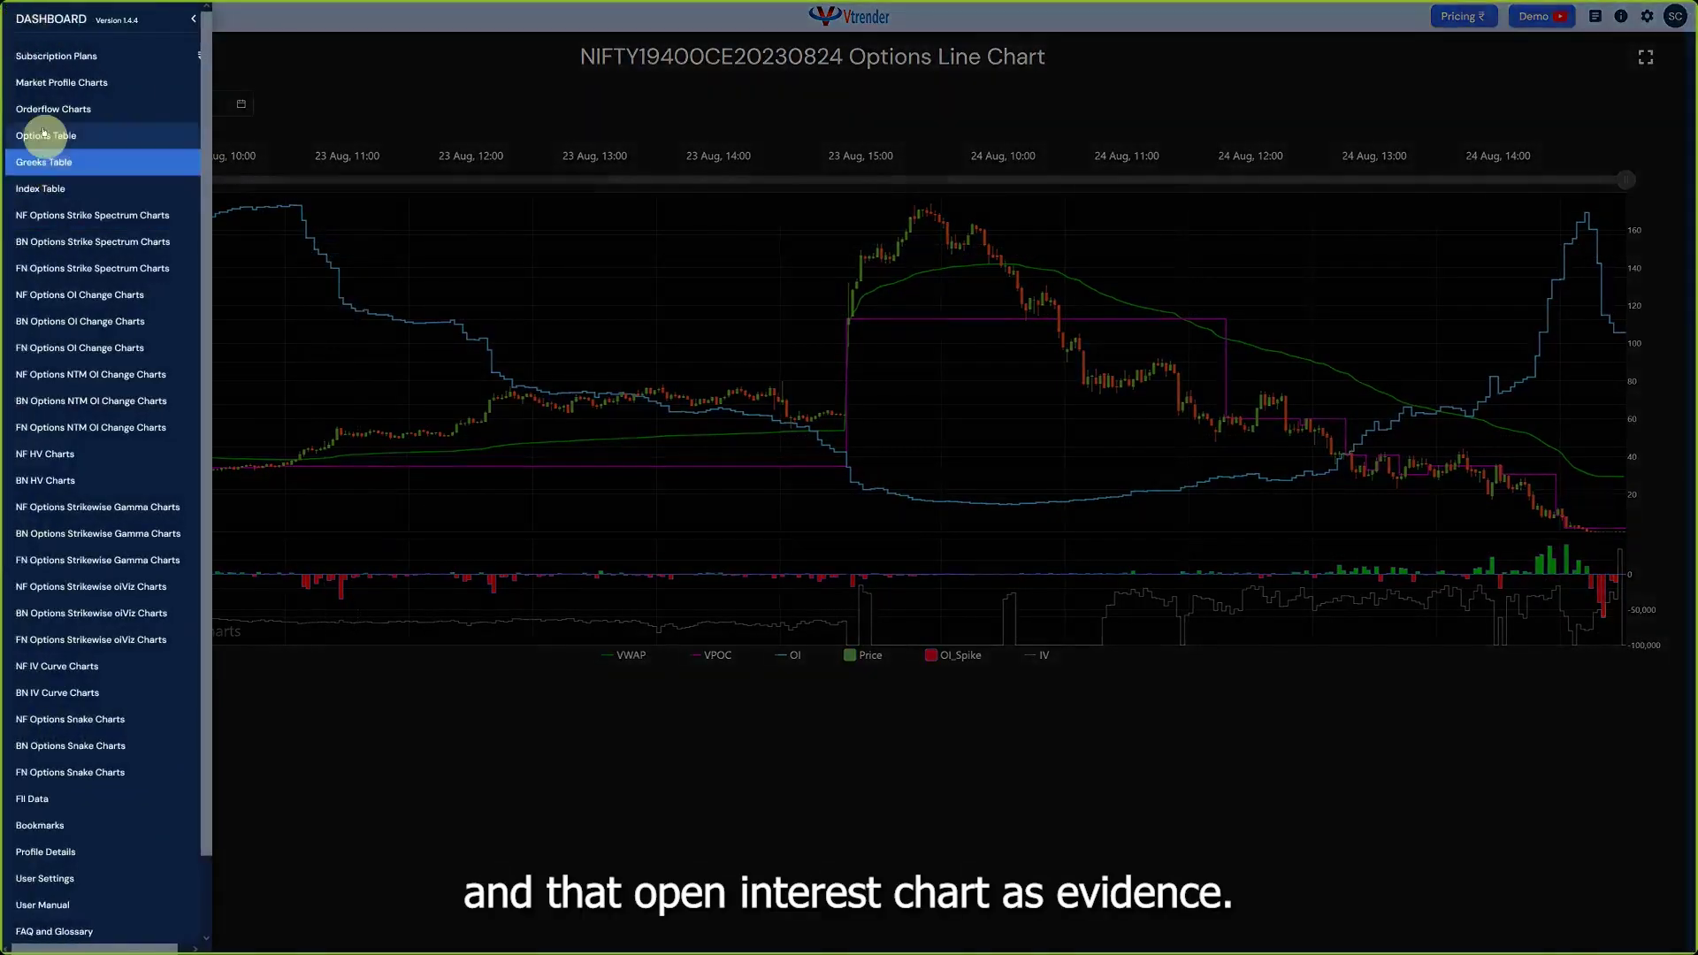
pyautogui.click(42, 134)
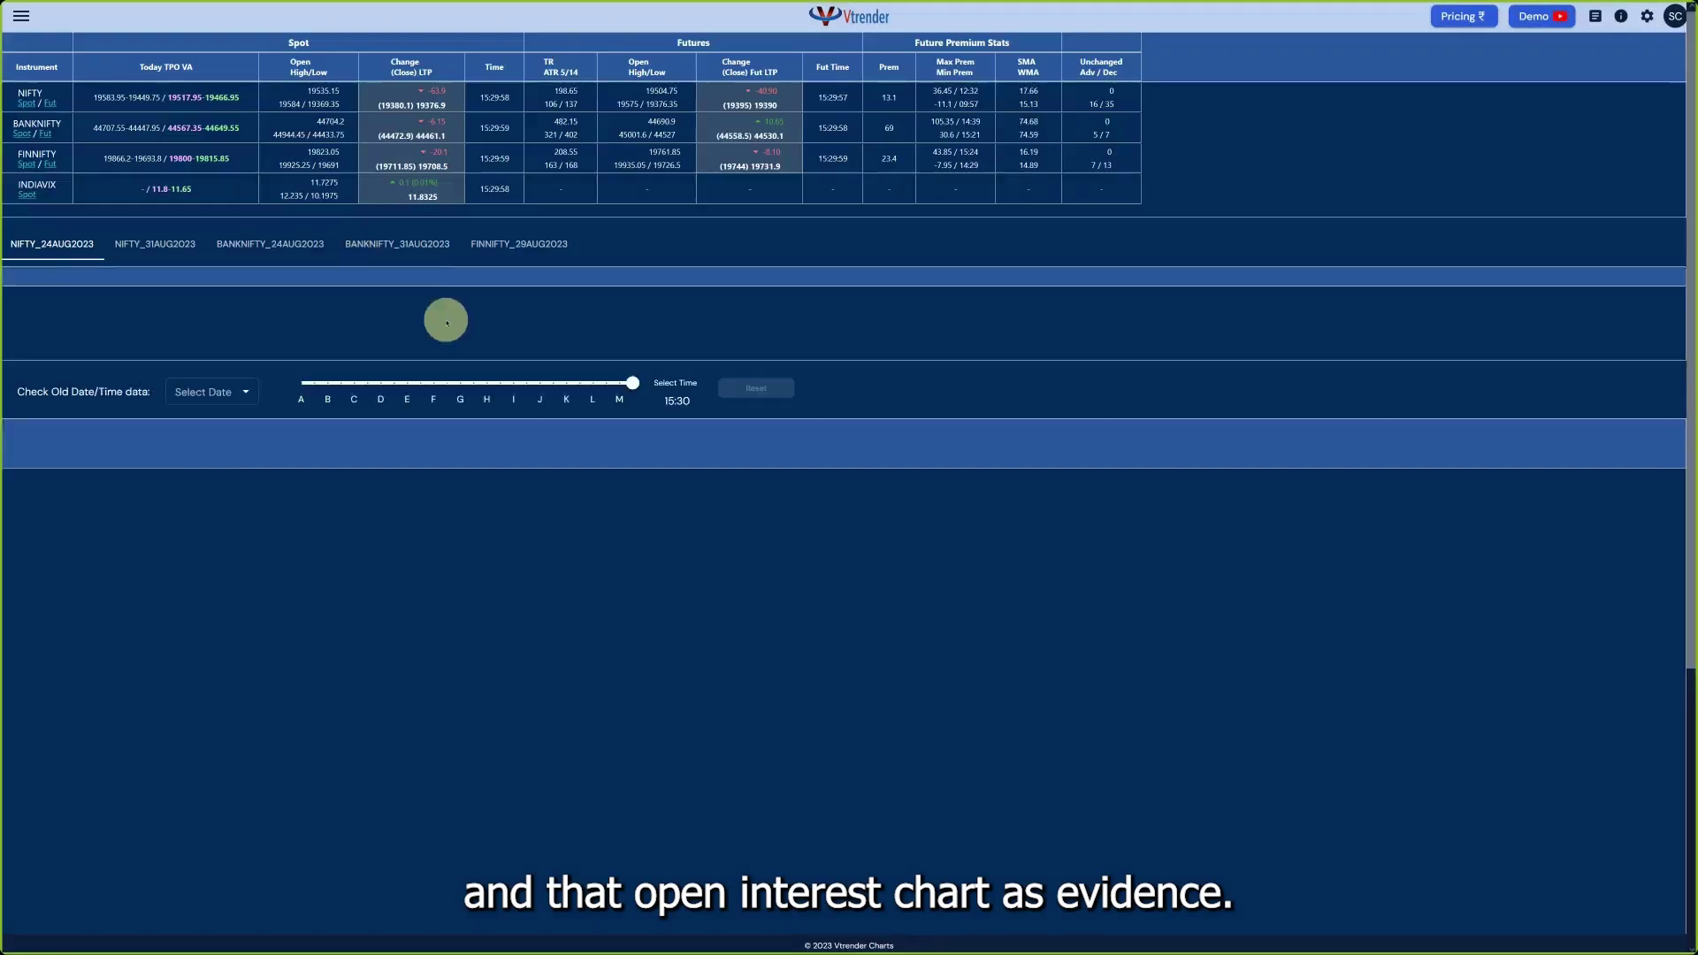
pyautogui.moveTo(19, 11)
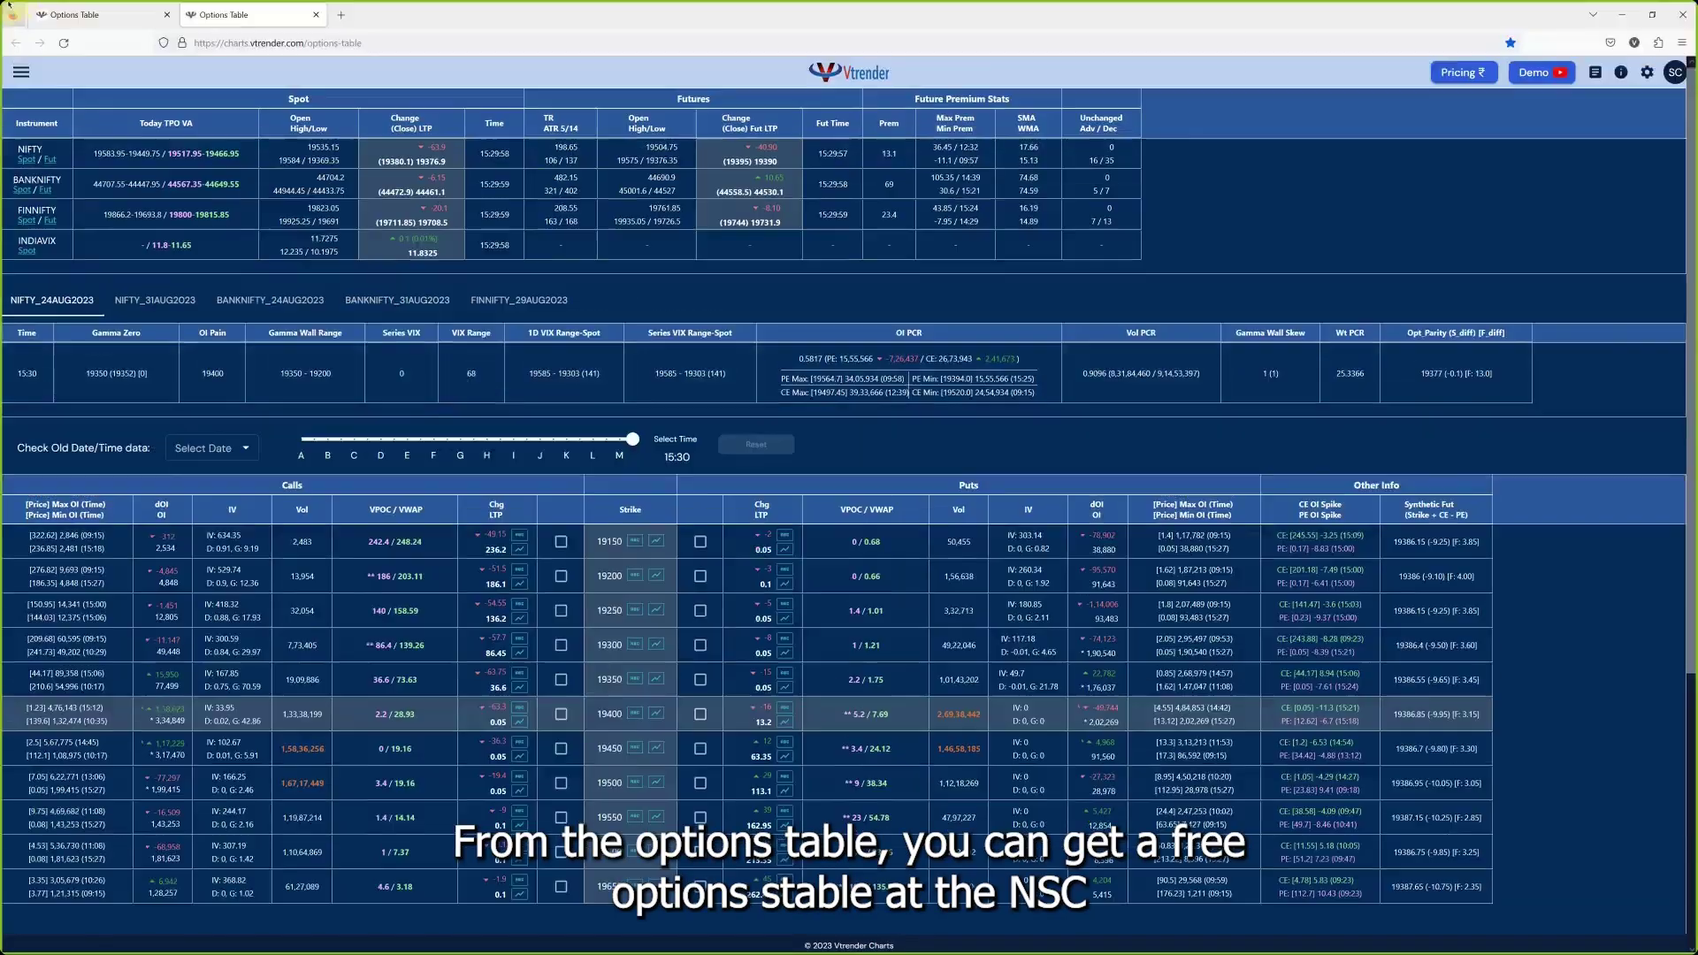
pyautogui.click(21, 69)
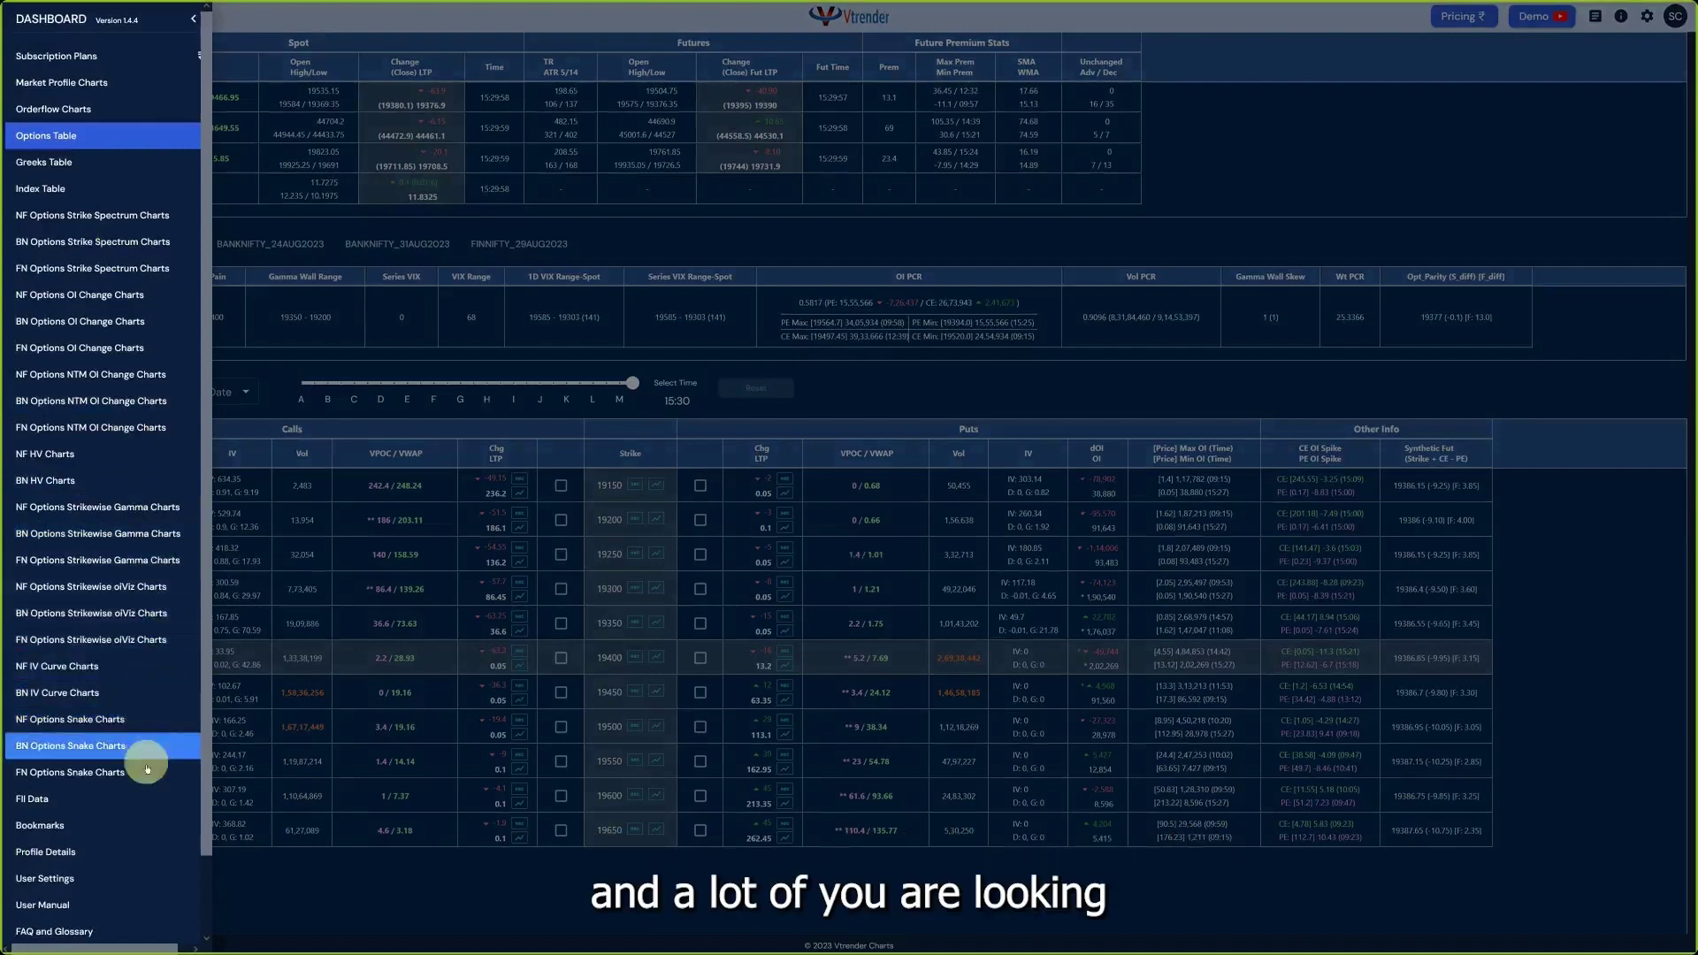
pyautogui.moveTo(210, 752); pyautogui.dragTo(197, 815)
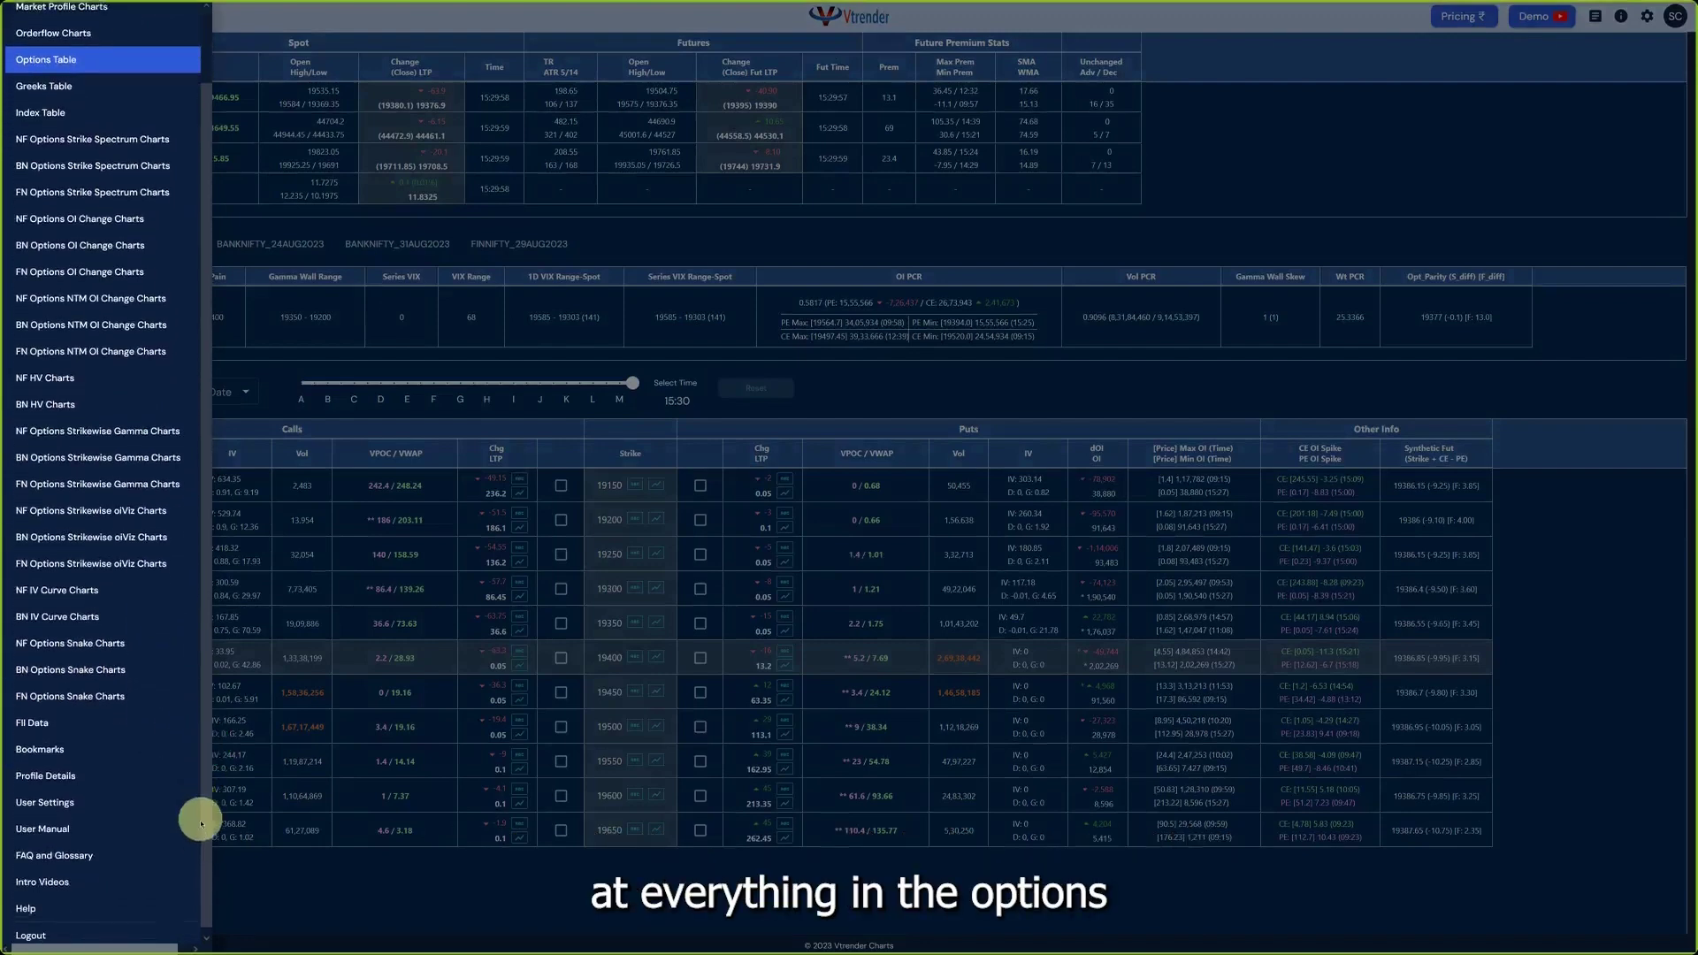
pyautogui.click(115, 507)
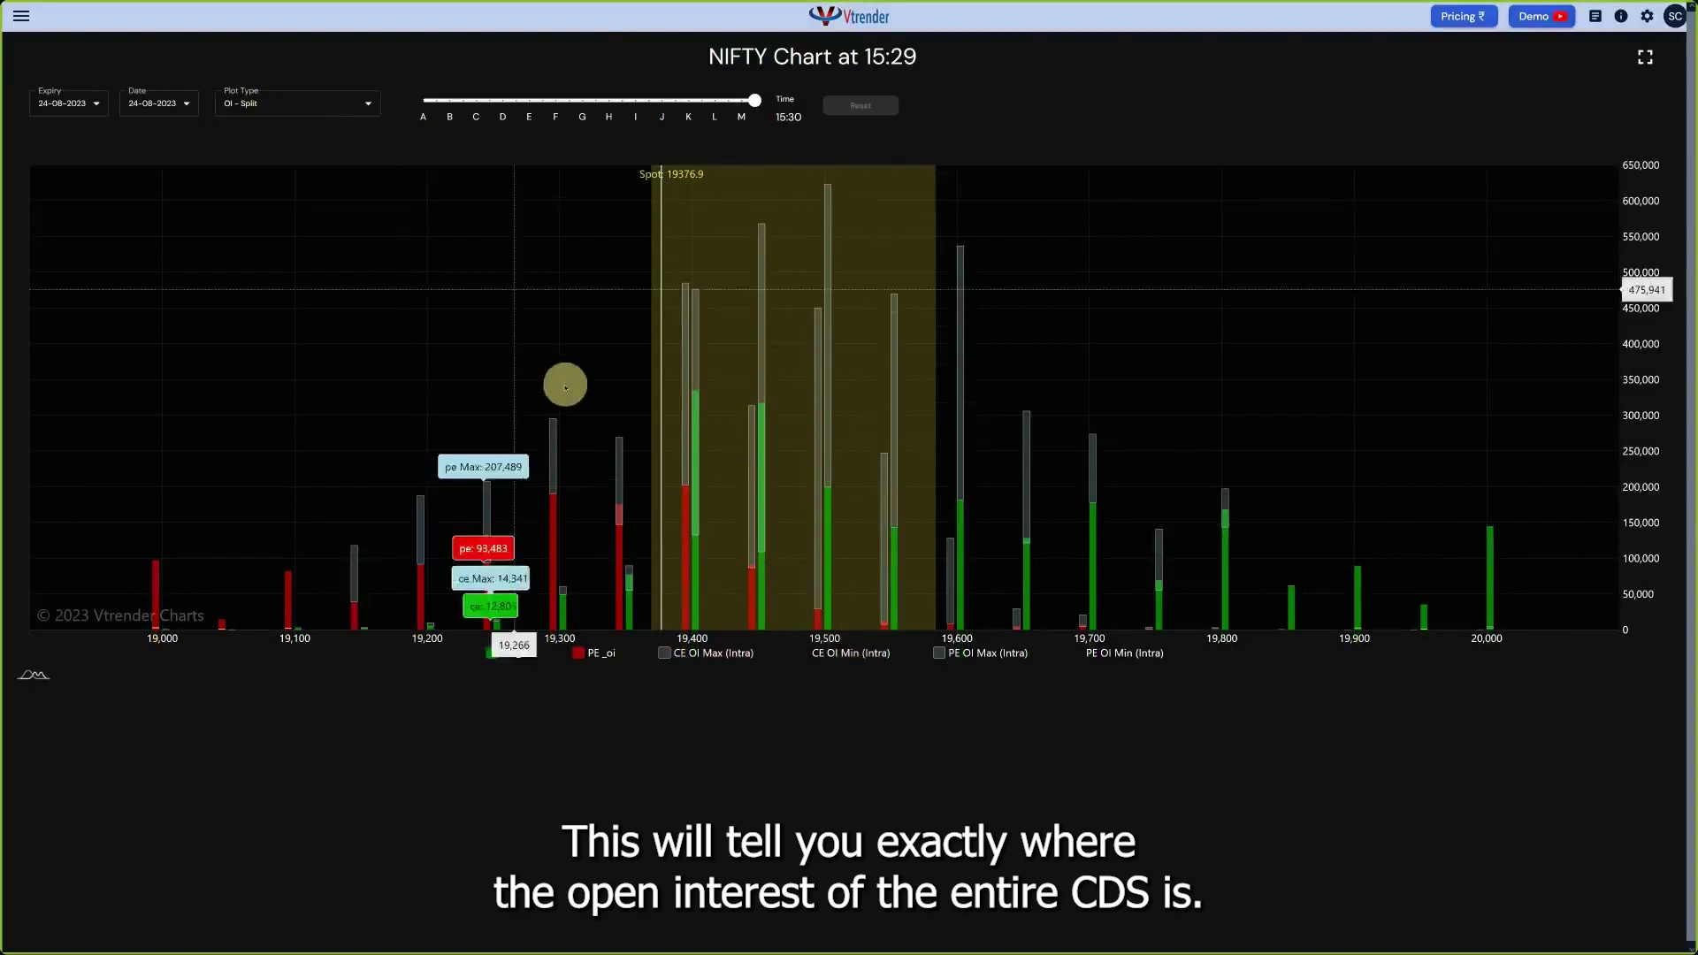
# Review the strikewise OI chart for the 24-08-2023 expiry with OI - Split plot
pyautogui.moveTo(561, 389)
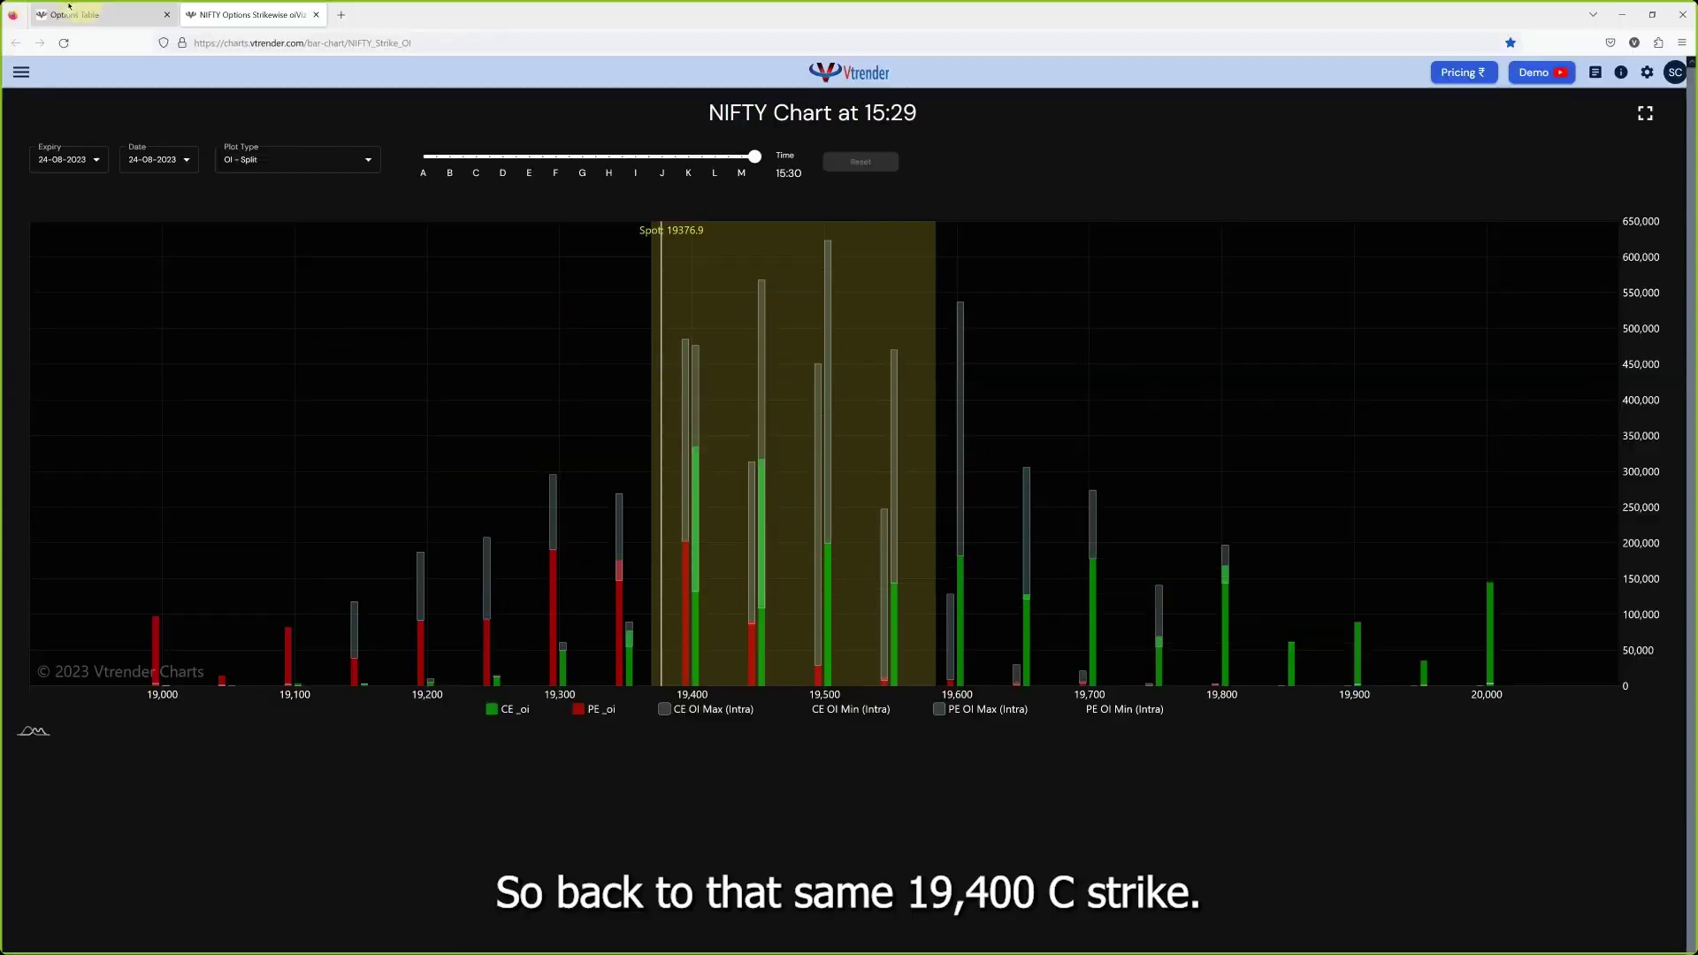
# Read the per-strike CE and PE OI values, then bring up the DASHBOARD sidebar
pyautogui.moveTo(762, 609)
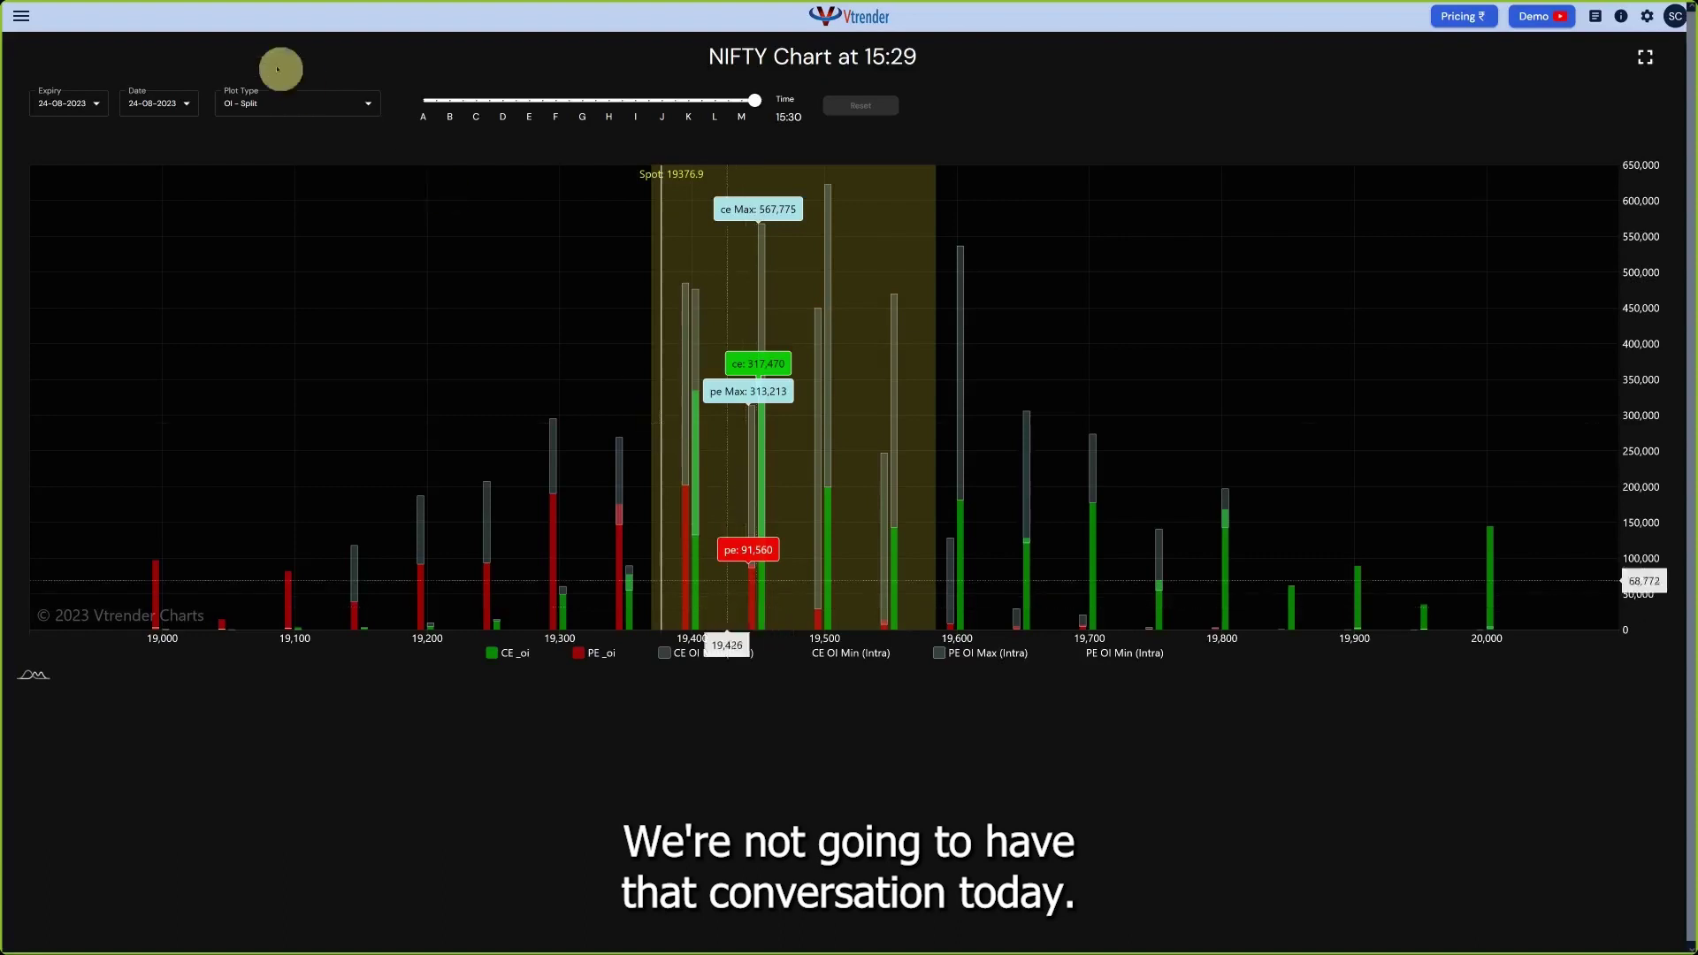
pyautogui.click(23, 17)
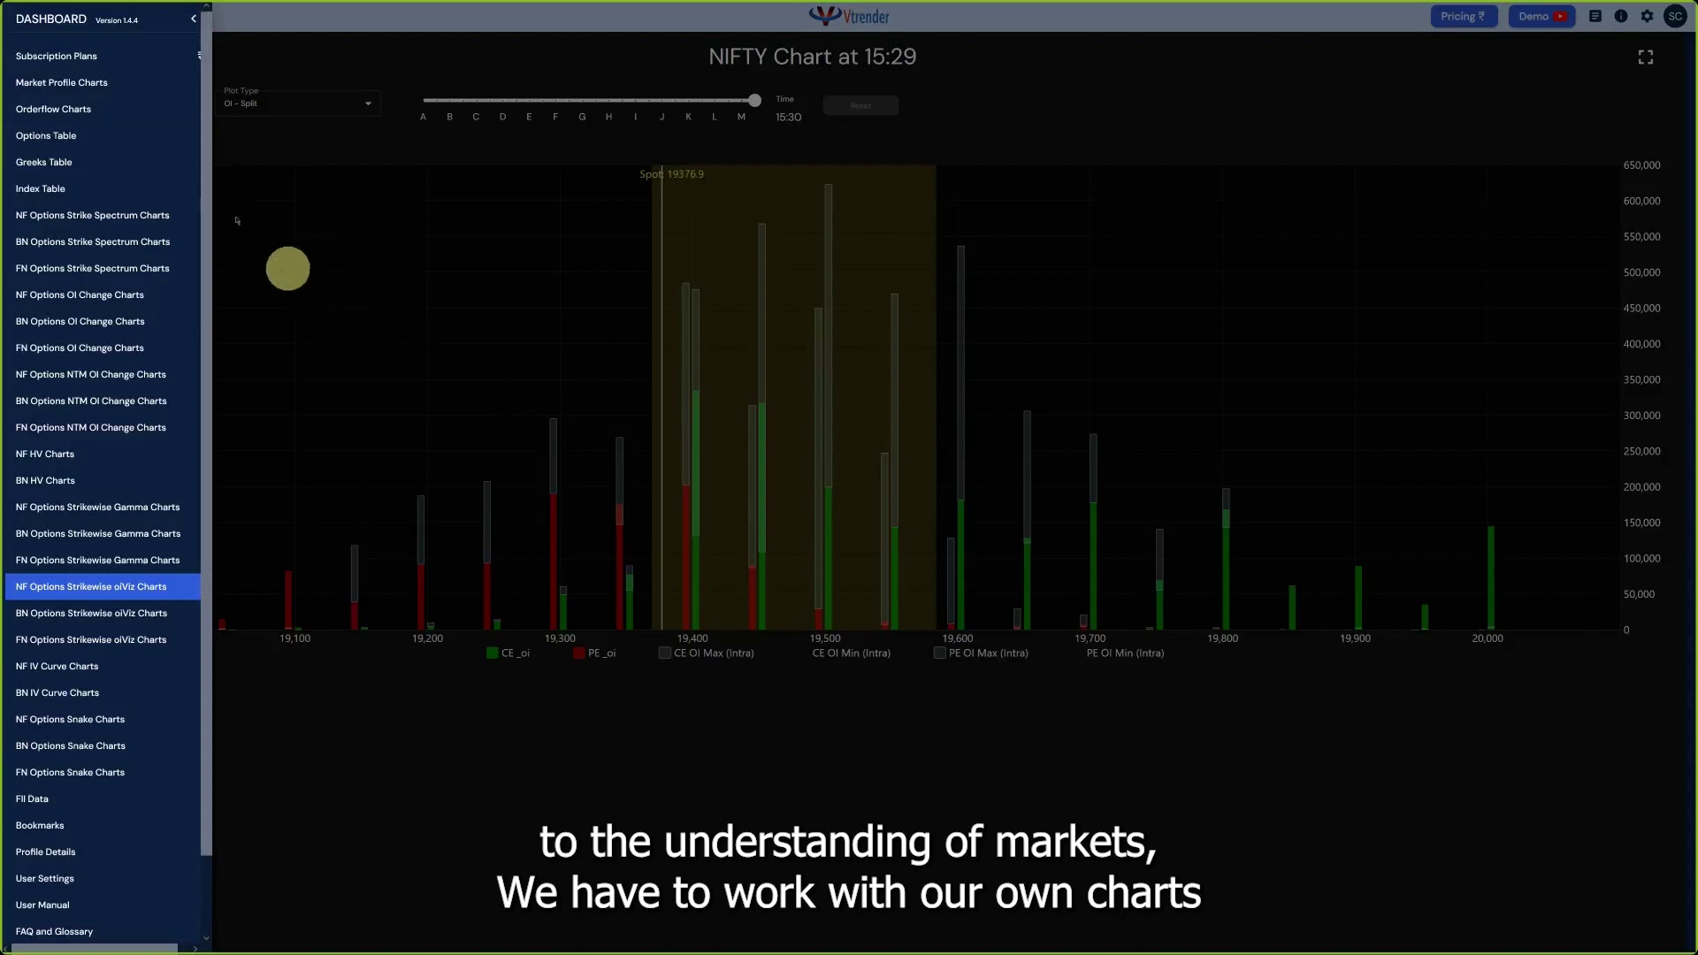
# Load the NIFTY Market Profile Charts page from the DASHBOARD sidebar
pyautogui.click(78, 84)
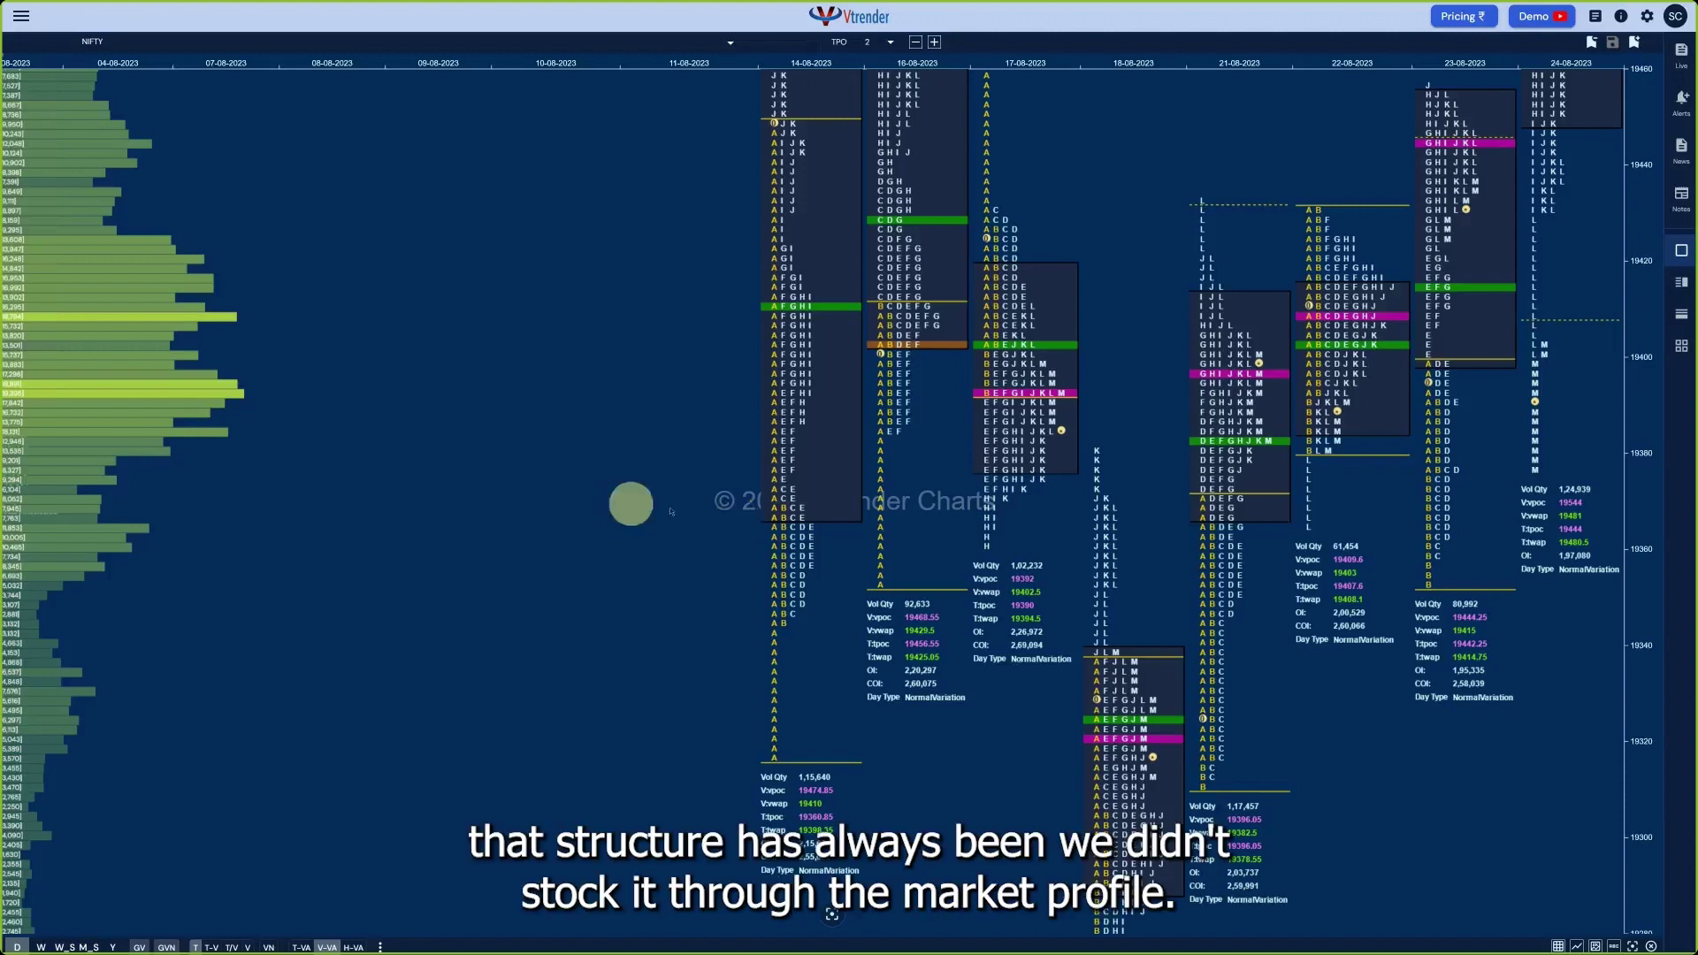
# Pan the TPO chart to show the 14-08 to 24-08 profiles and their lower stats boxes
pyautogui.moveTo(1181, 547); pyautogui.dragTo(811, 705)
pyautogui.moveTo(1186, 451); pyautogui.dragTo(1133, 761)
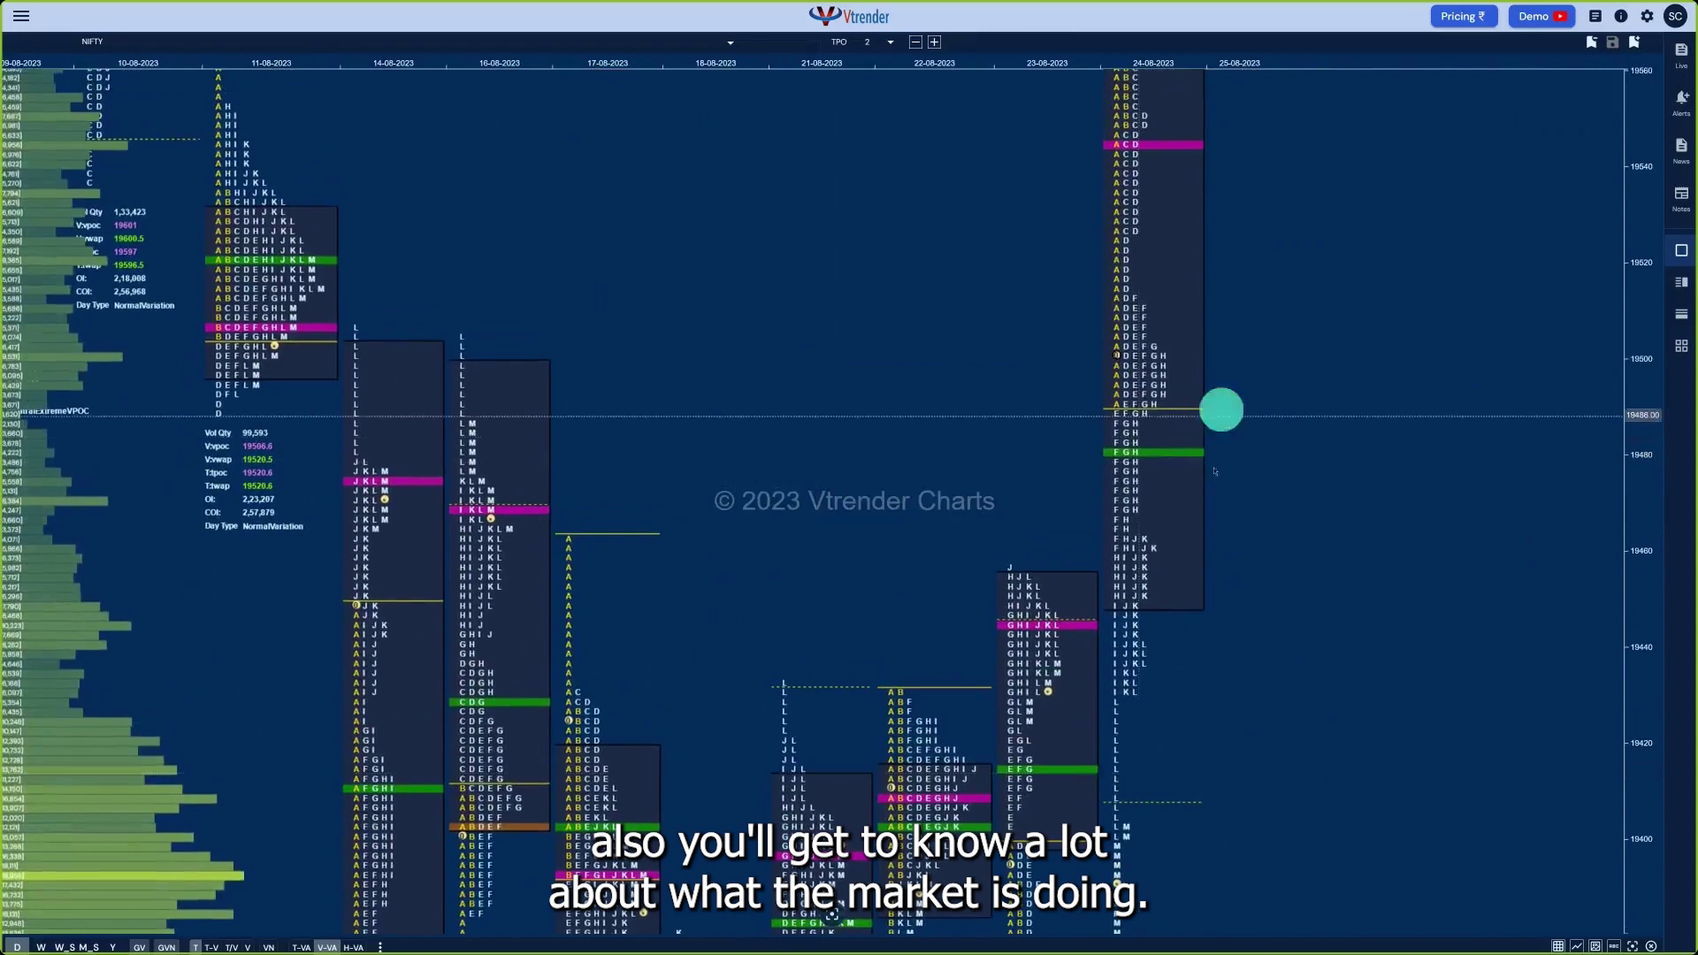
pyautogui.moveTo(1221, 410); pyautogui.dragTo(1190, 659)
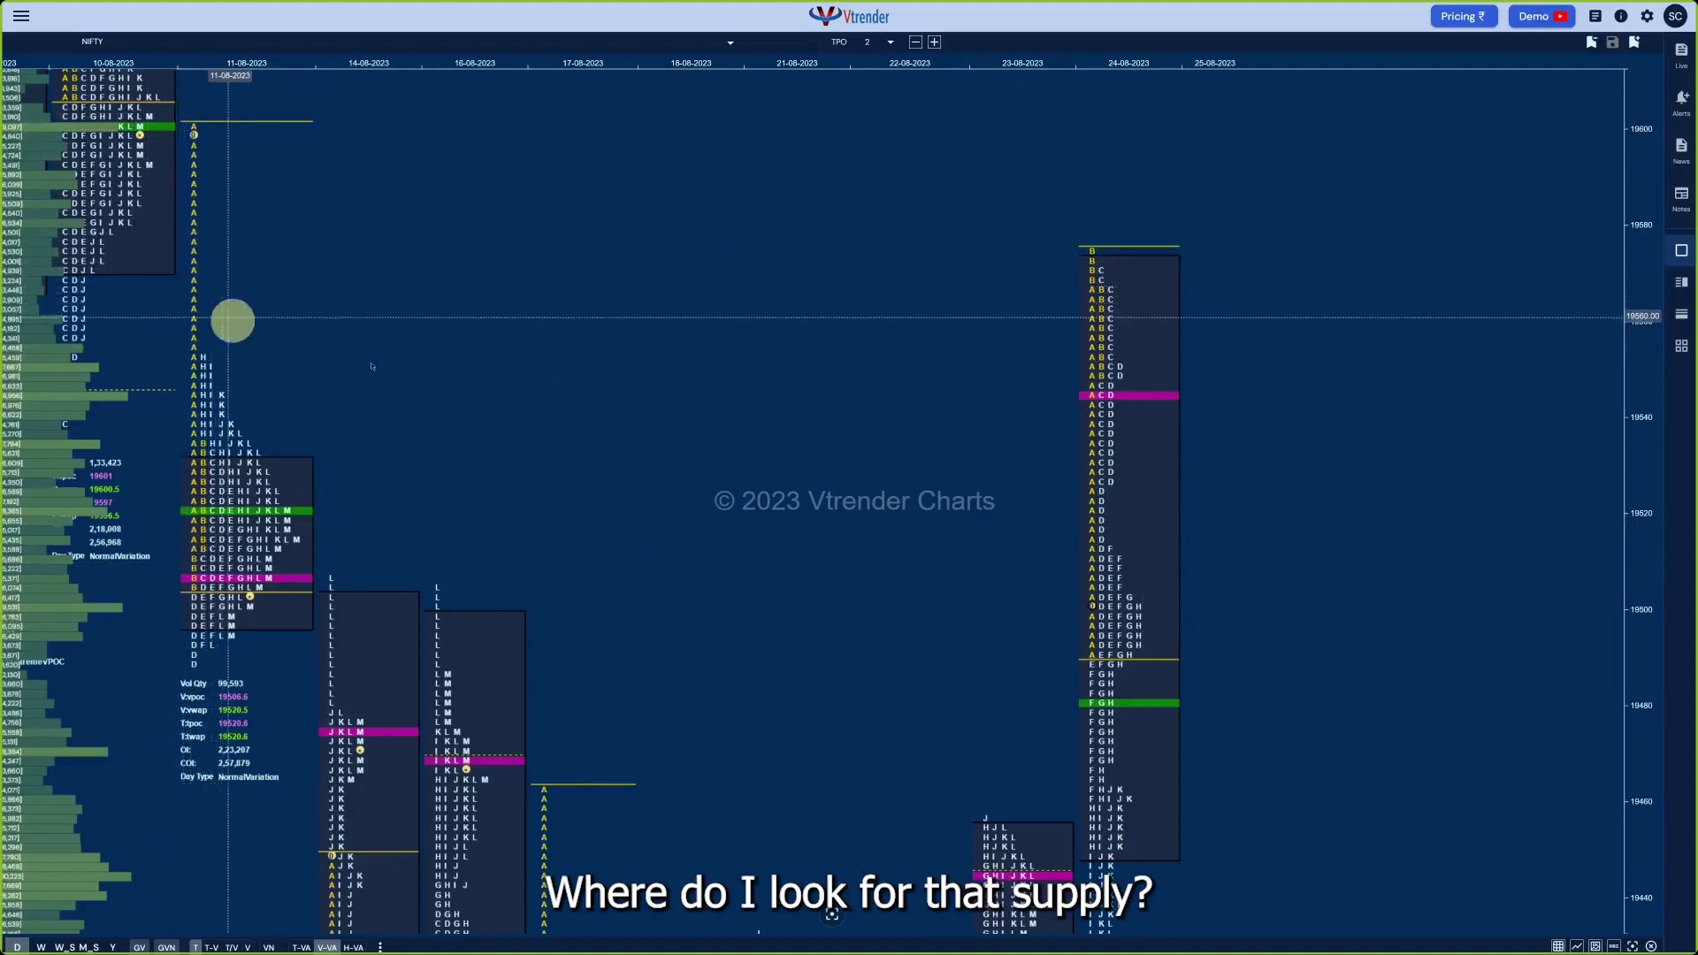
pyautogui.moveTo(746, 576); pyautogui.dragTo(720, 527)
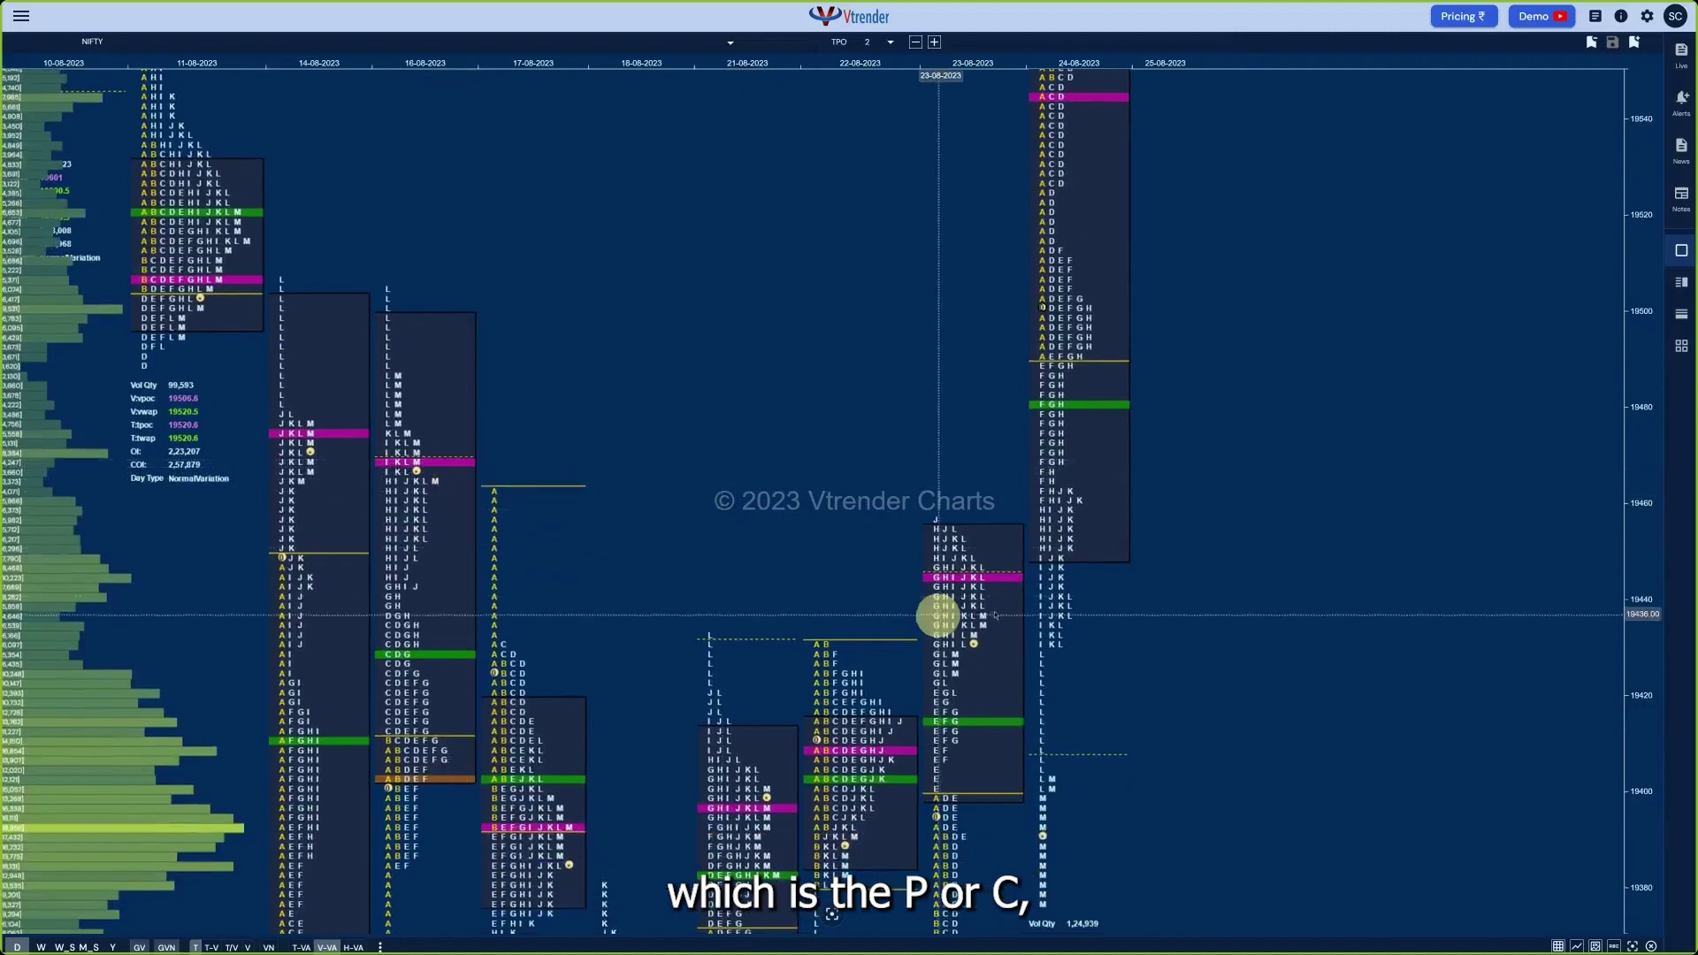
pyautogui.moveTo(995, 577)
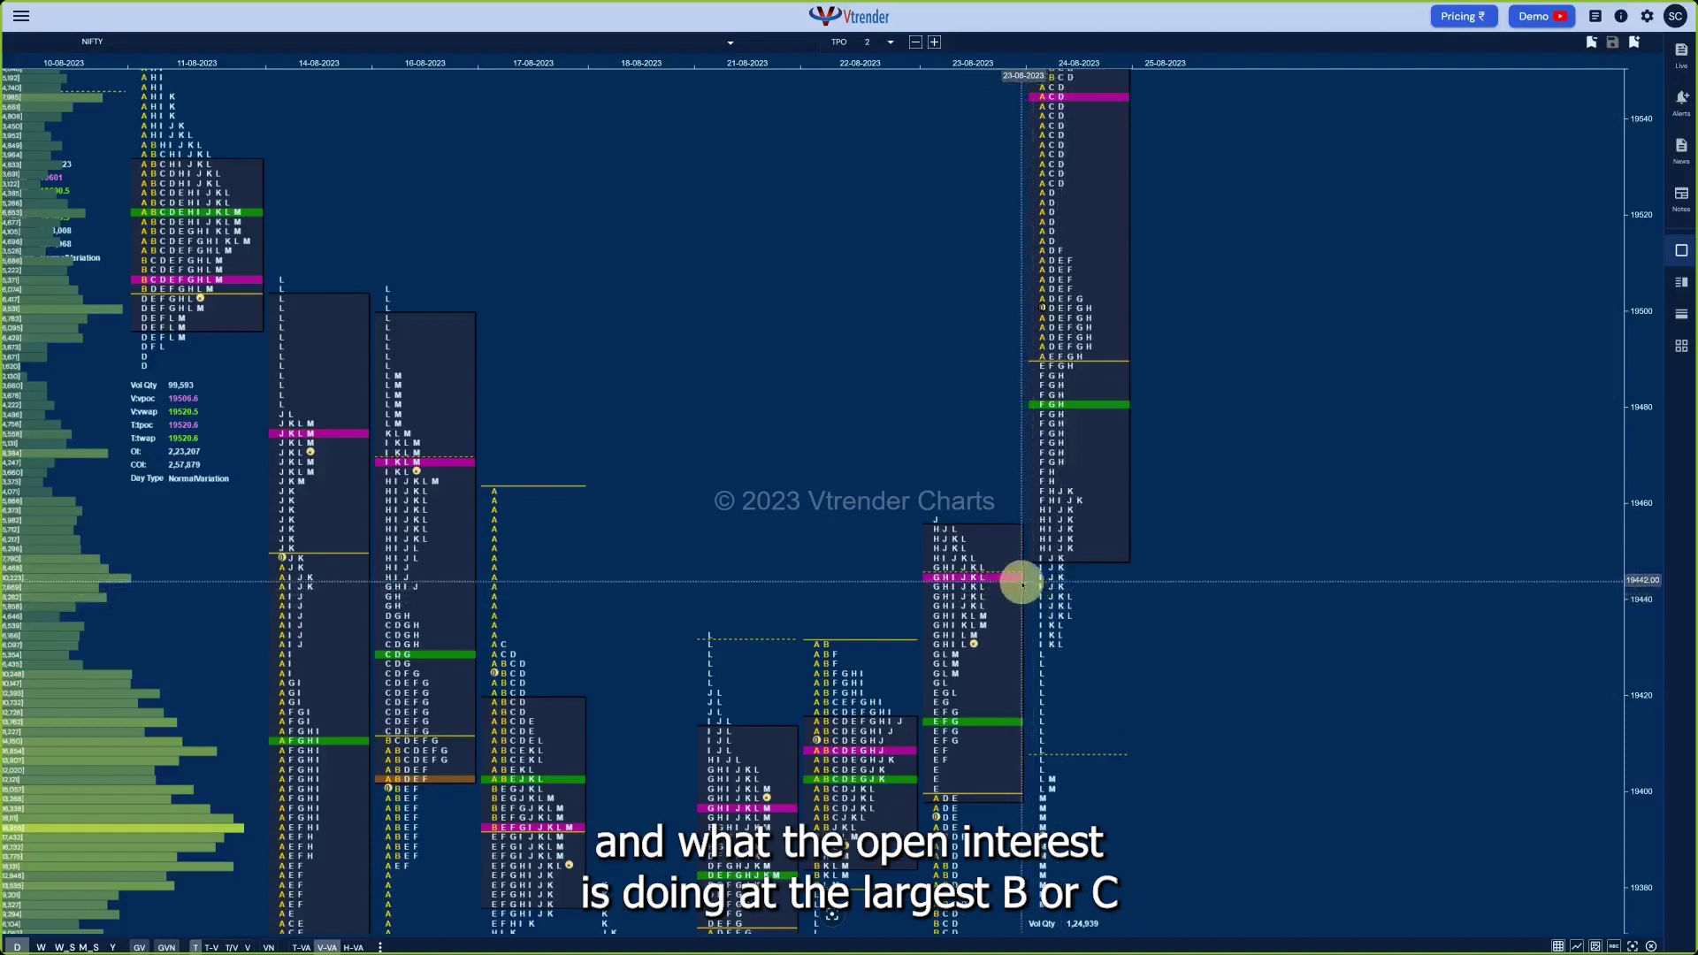
pyautogui.moveTo(1145, 698); pyautogui.dragTo(1092, 569)
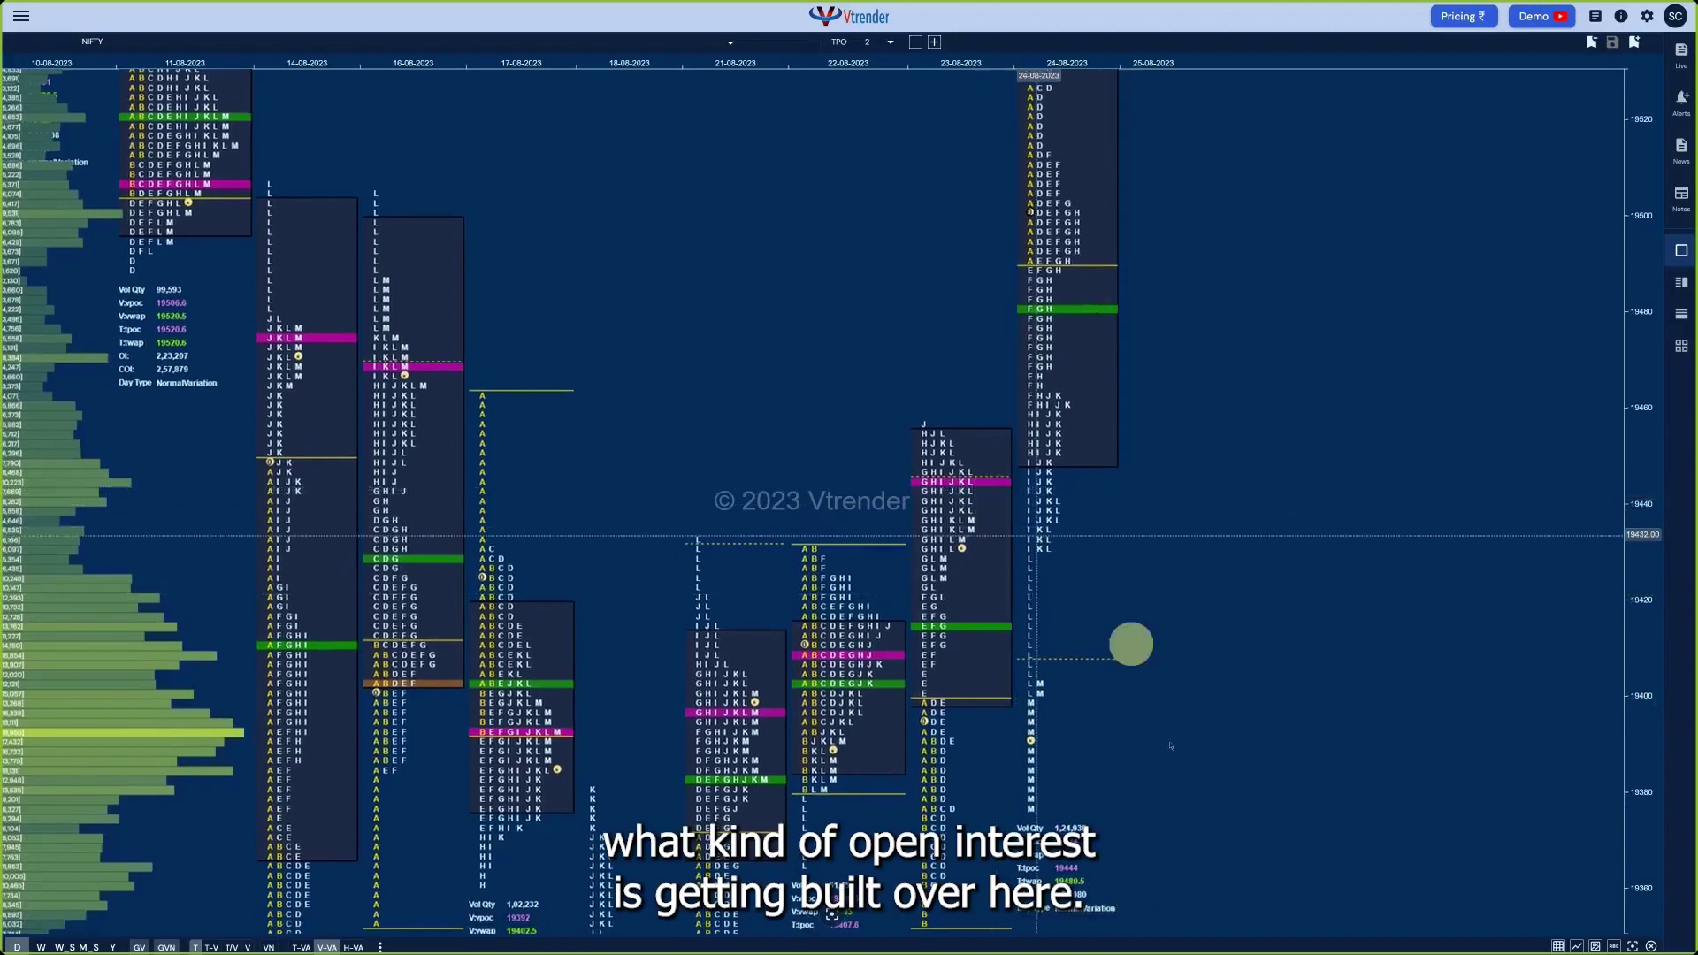
pyautogui.moveTo(1171, 758); pyautogui.dragTo(1229, 737)
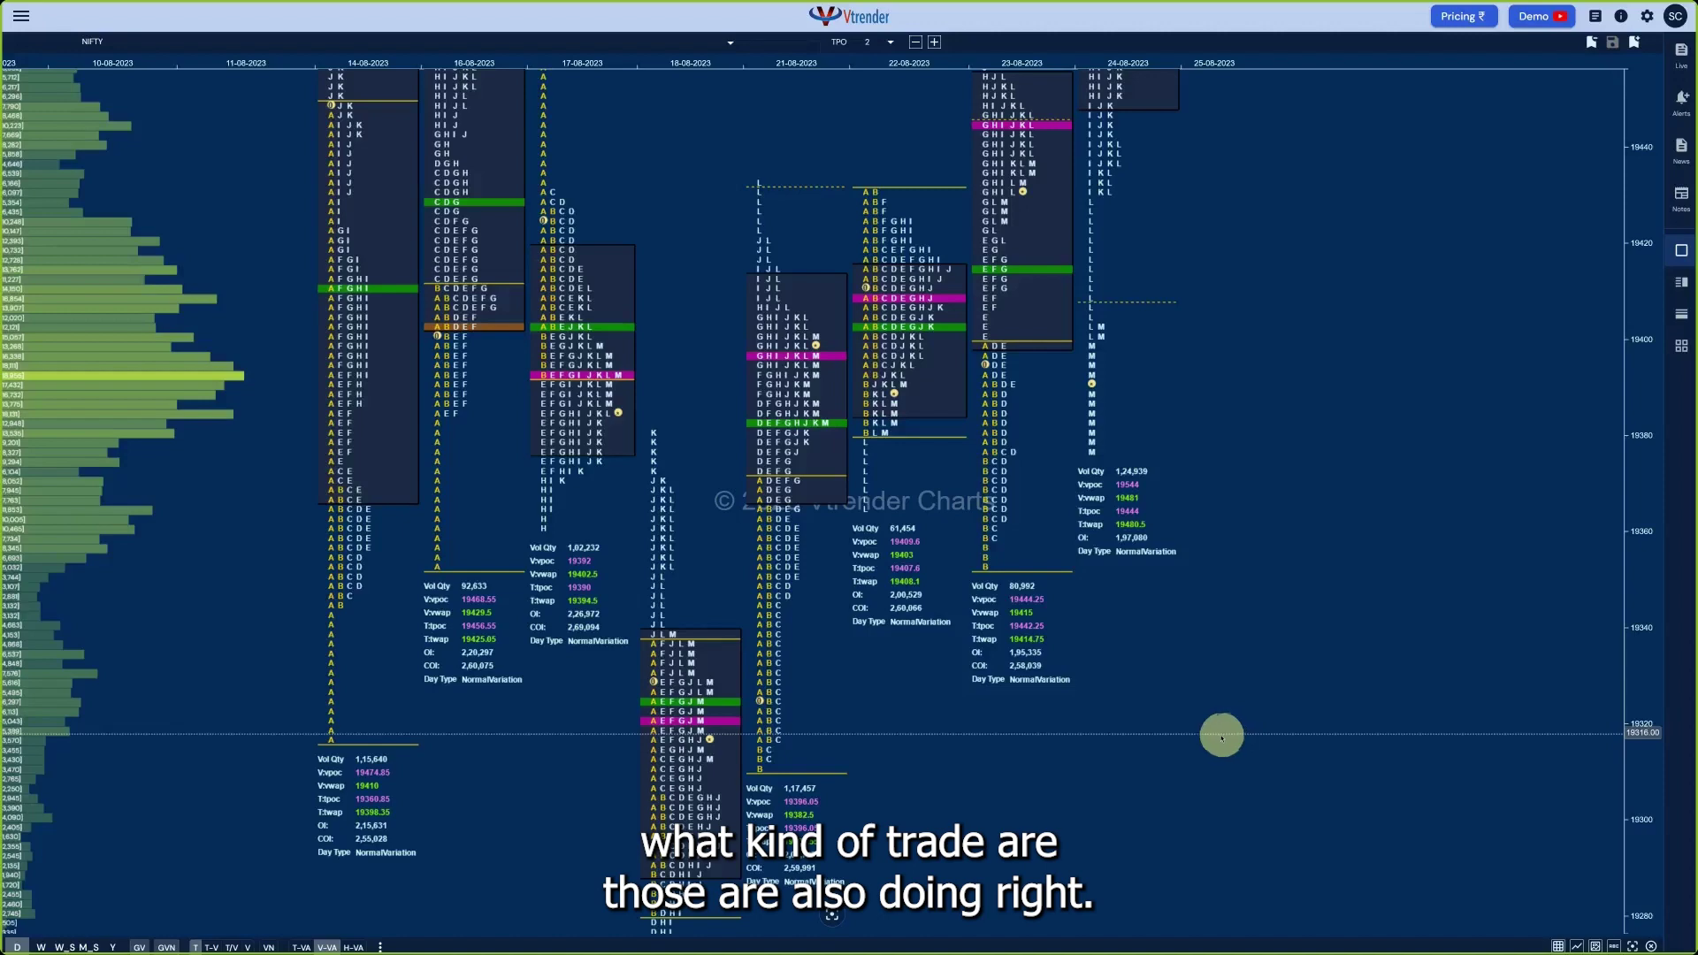
# Switch to the NIFTY Orderflow Charts page and pan back to earlier 3-minute bars
pyautogui.click(19, 16)
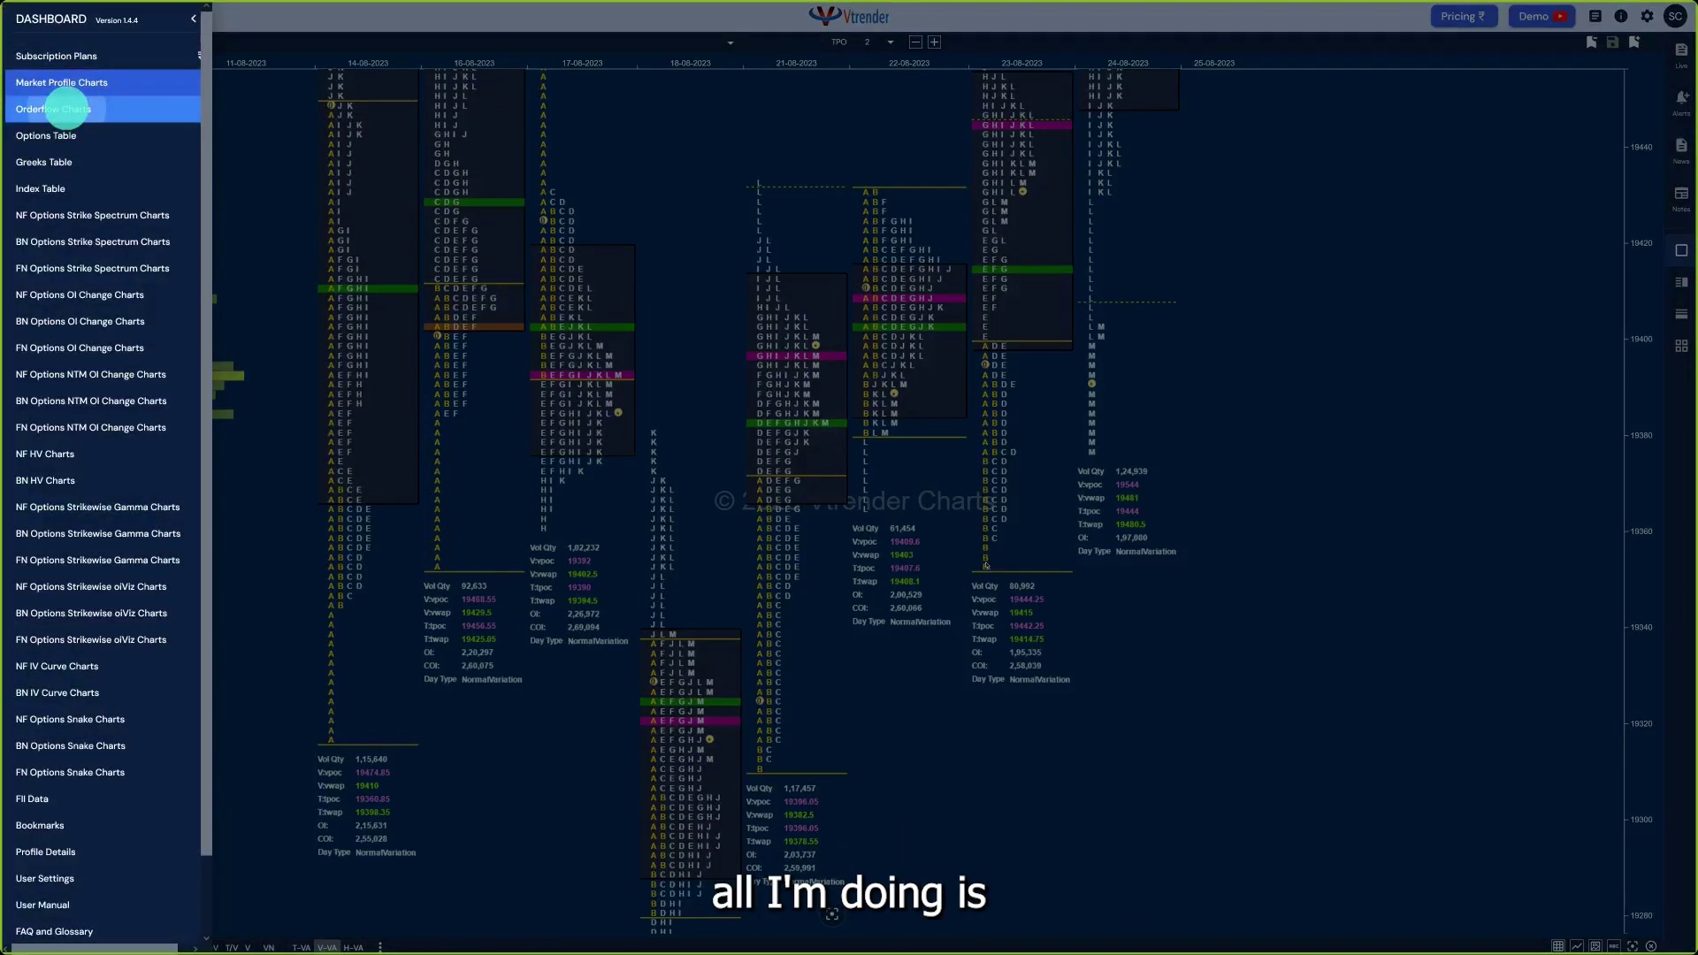
pyautogui.click(53, 109)
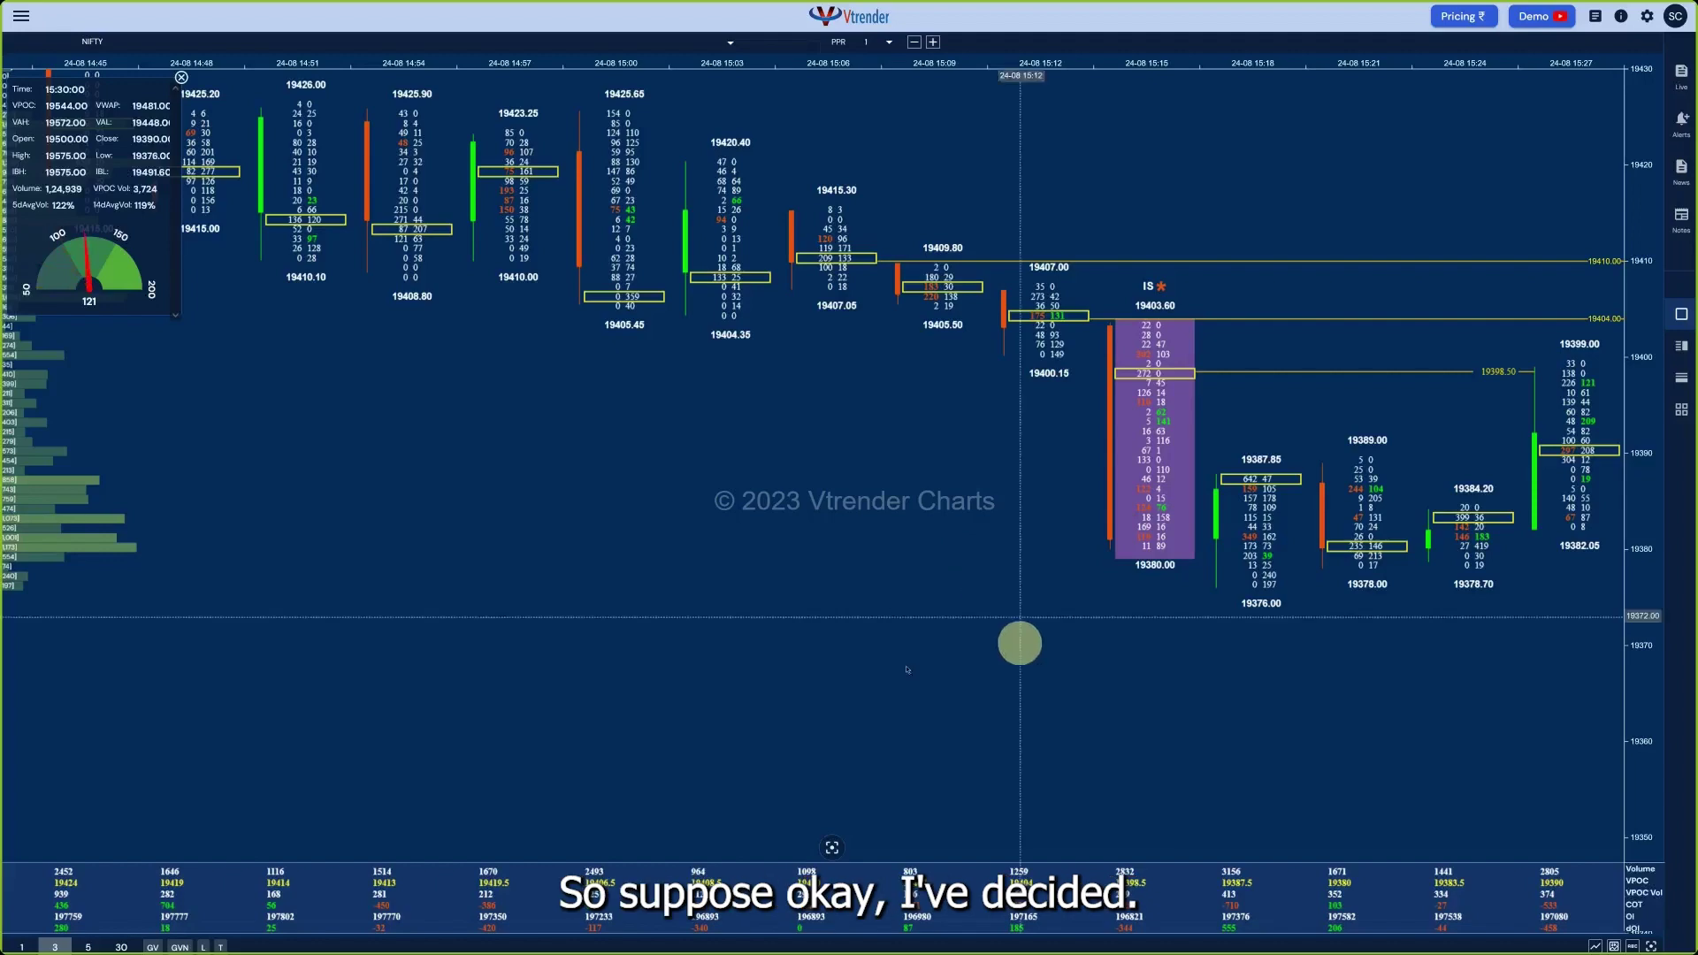
pyautogui.moveTo(898, 721); pyautogui.dragTo(1266, 761)
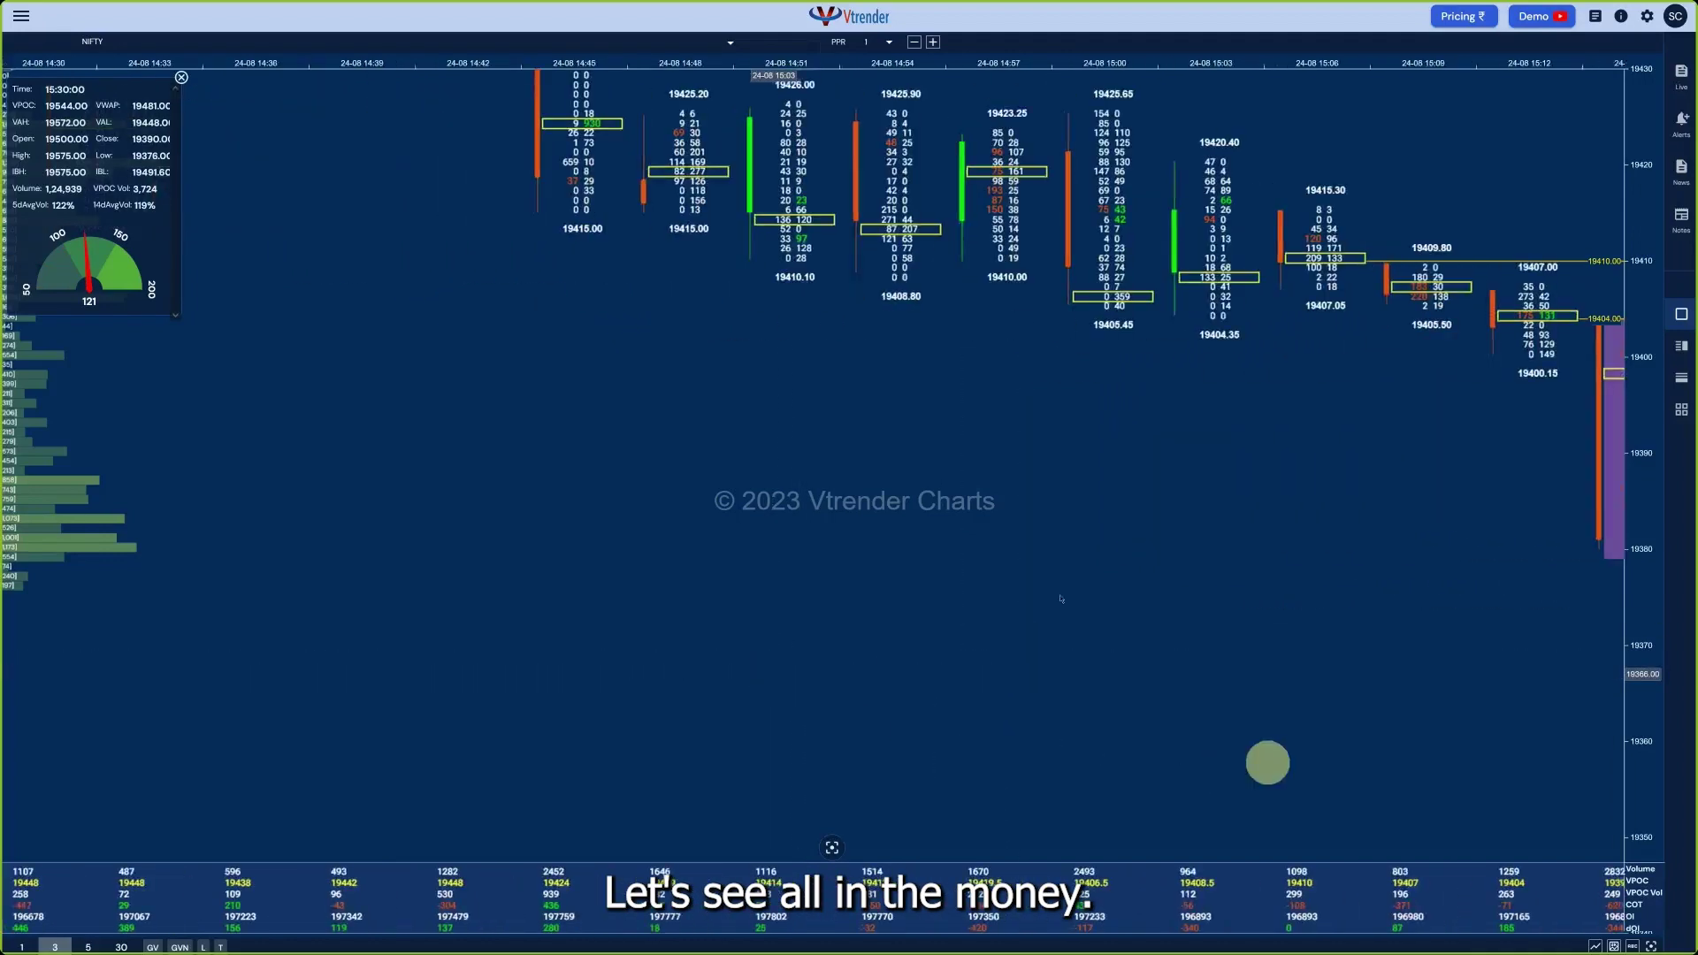
pyautogui.click(622, 390)
pyautogui.moveTo(709, 636); pyautogui.dragTo(796, 639)
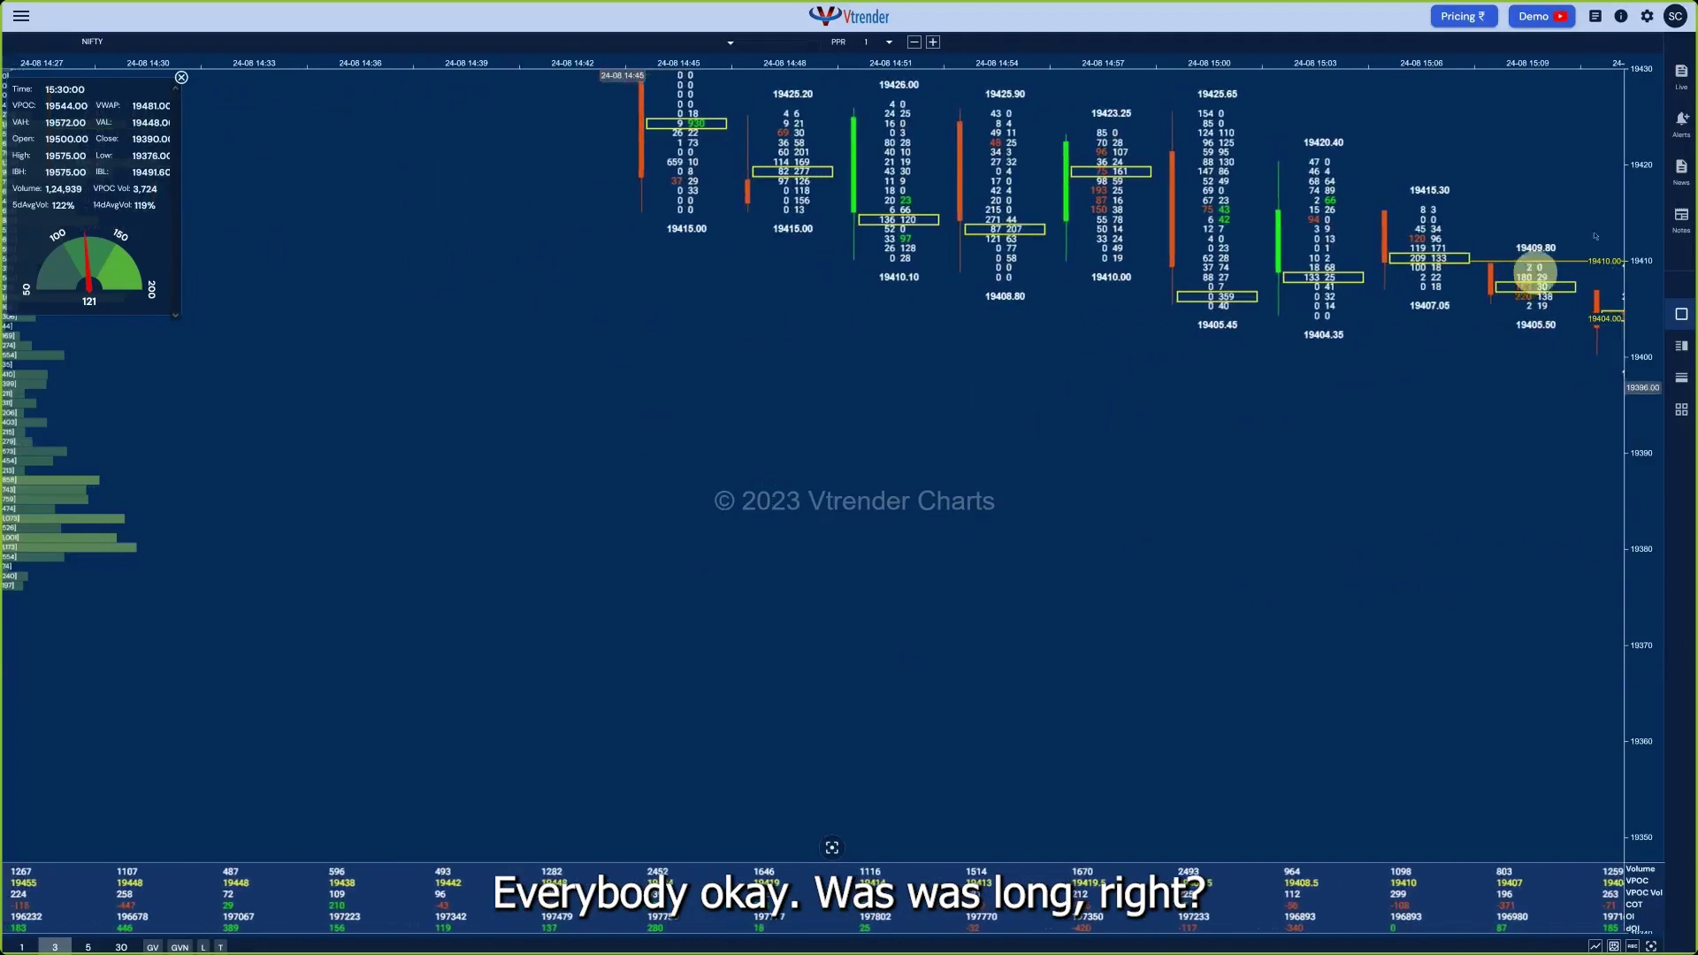
# Switch the orderflow chart to 30-minute bars and pan up to the 19575 morning high and IS bar
pyautogui.click(121, 947)
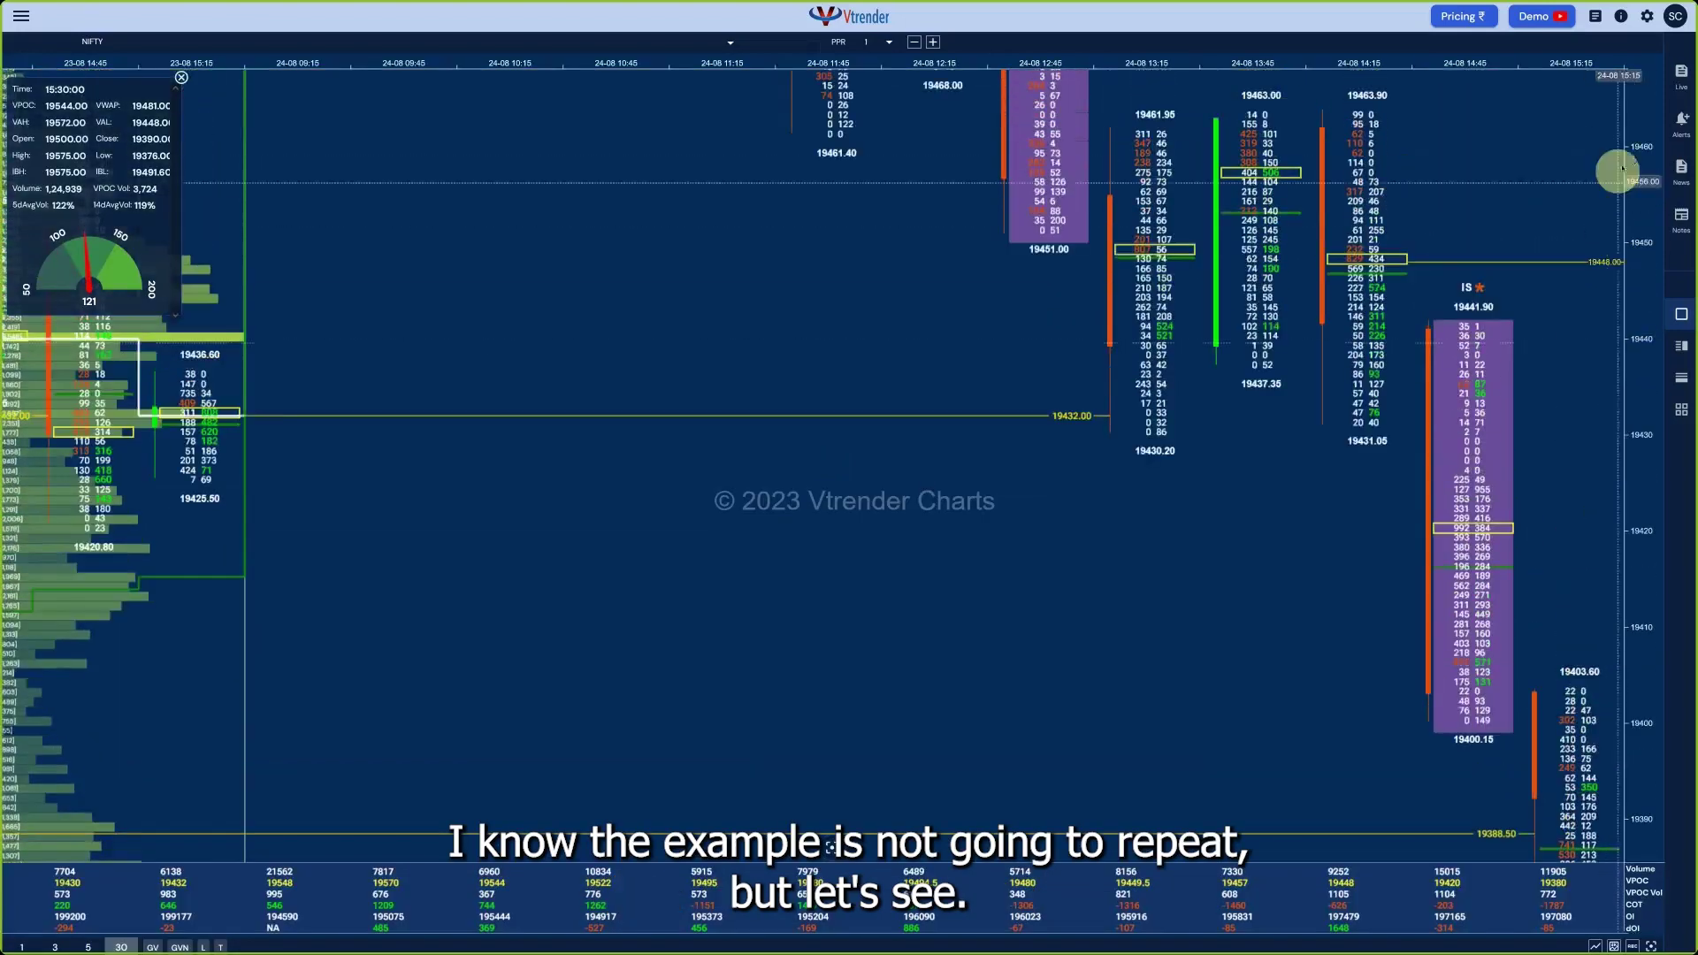
pyautogui.moveTo(1644, 215); pyautogui.dragTo(1633, 407)
pyautogui.moveTo(1634, 197); pyautogui.dragTo(1627, 415)
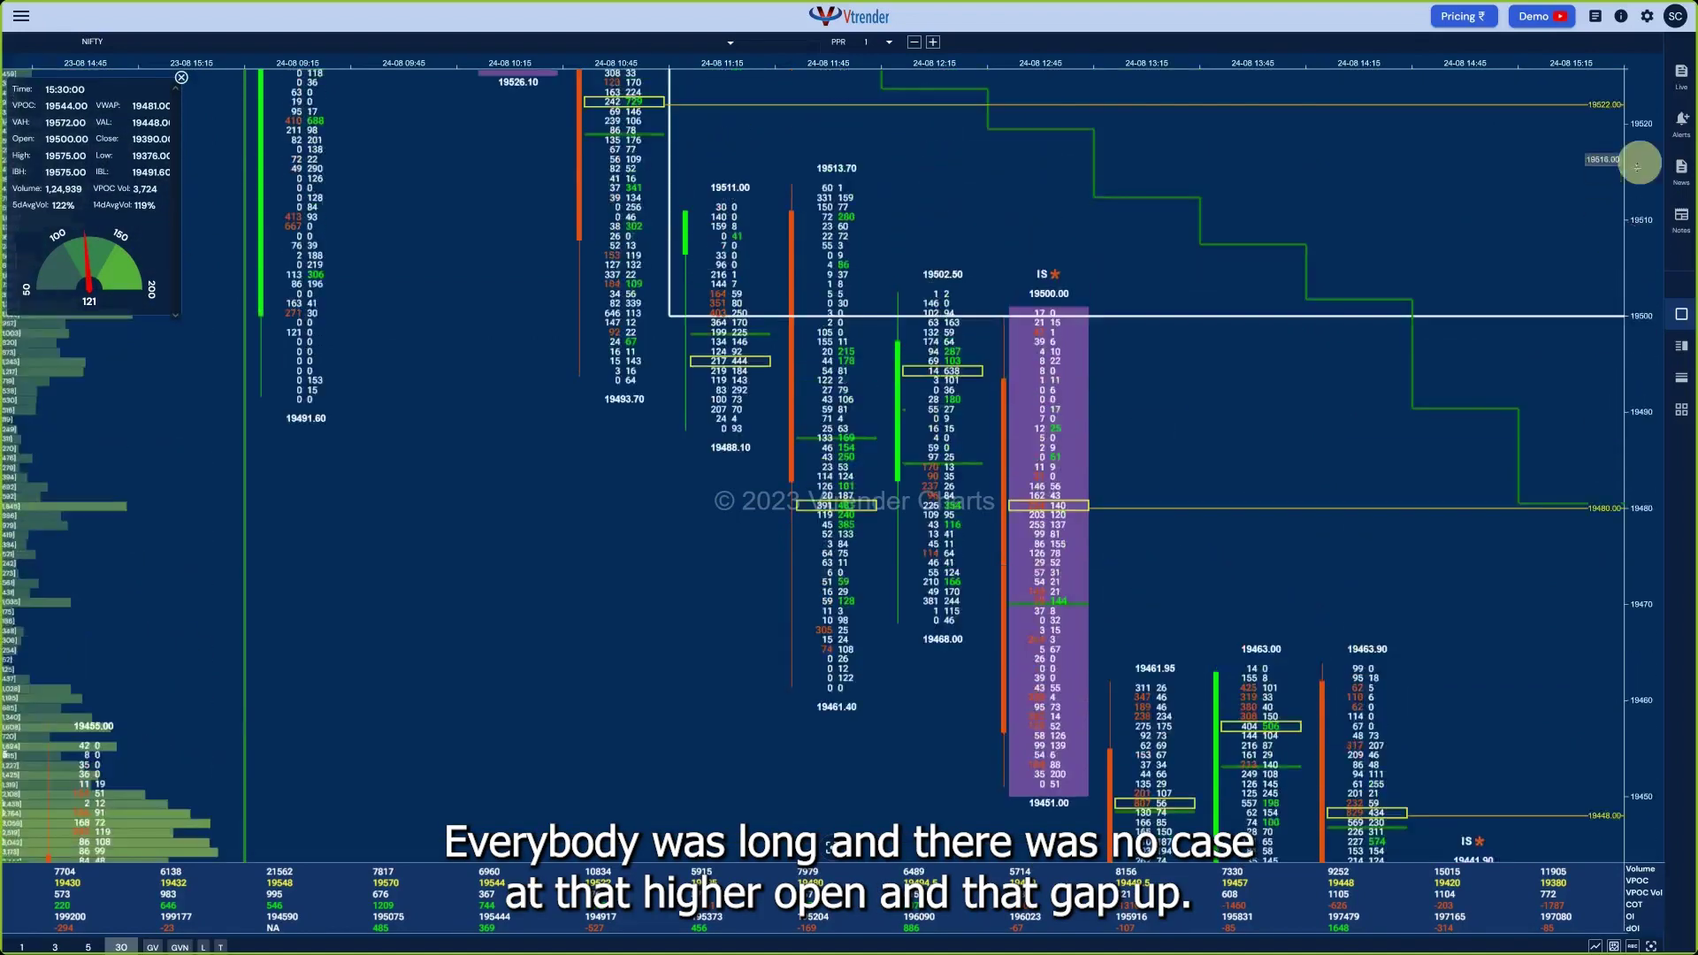
pyautogui.moveTo(1636, 160); pyautogui.dragTo(1633, 417)
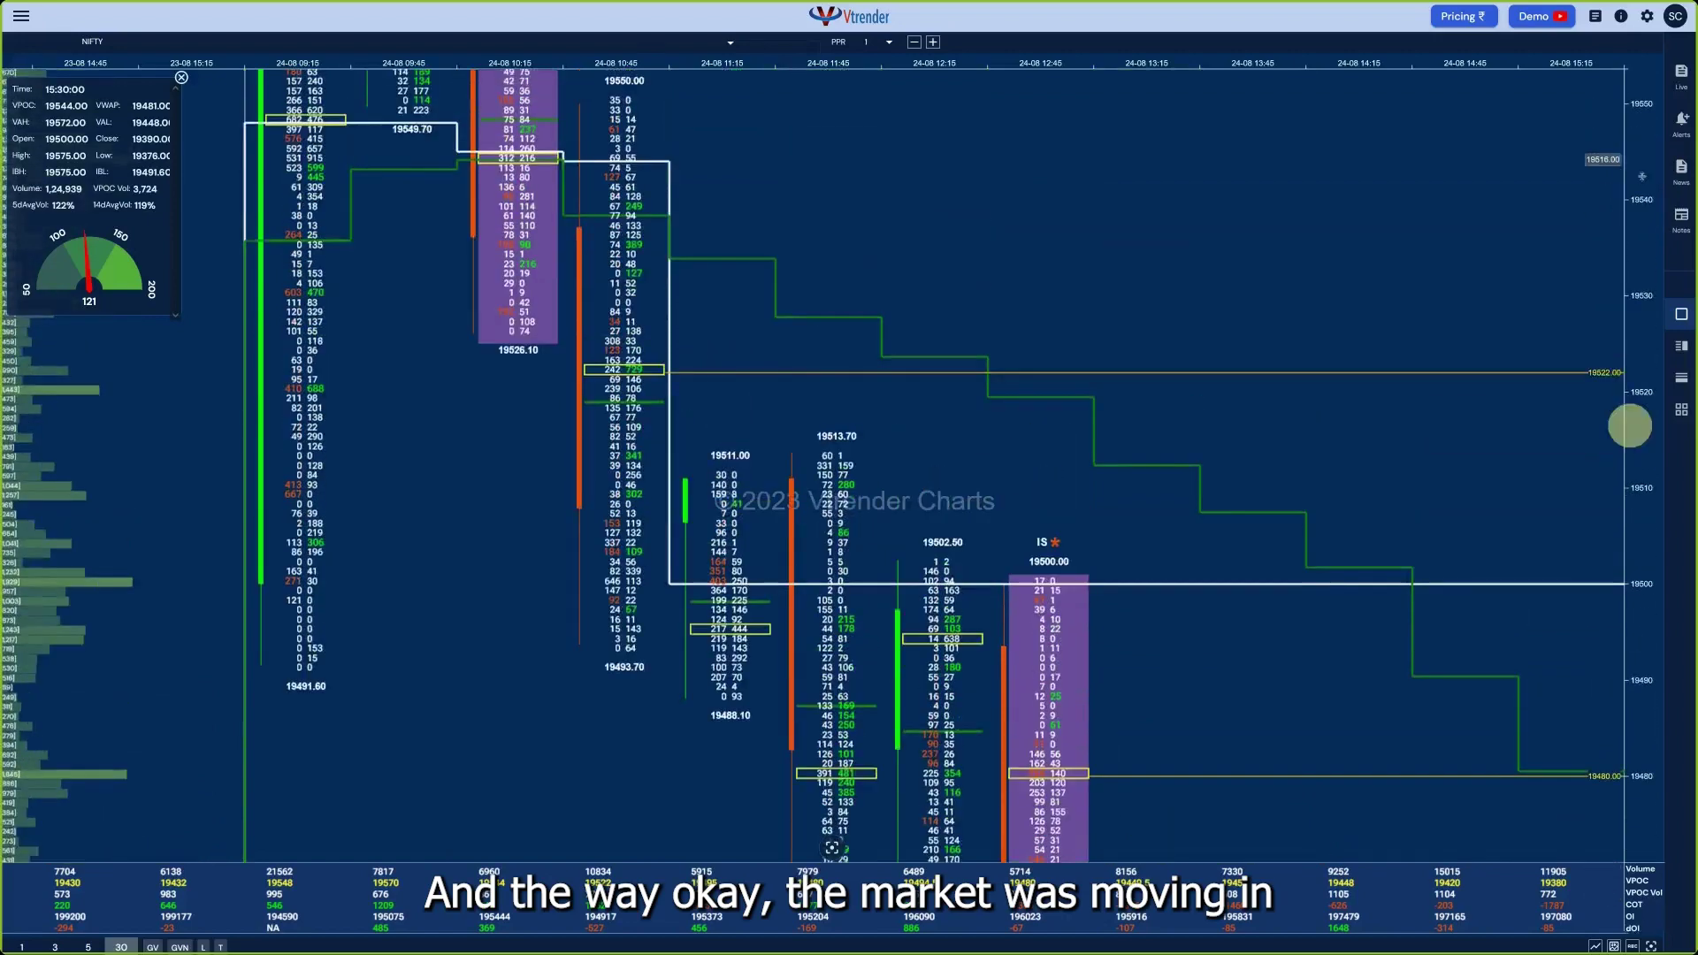
pyautogui.moveTo(1641, 167); pyautogui.dragTo(1630, 348)
pyautogui.moveTo(1636, 147); pyautogui.dragTo(1634, 330)
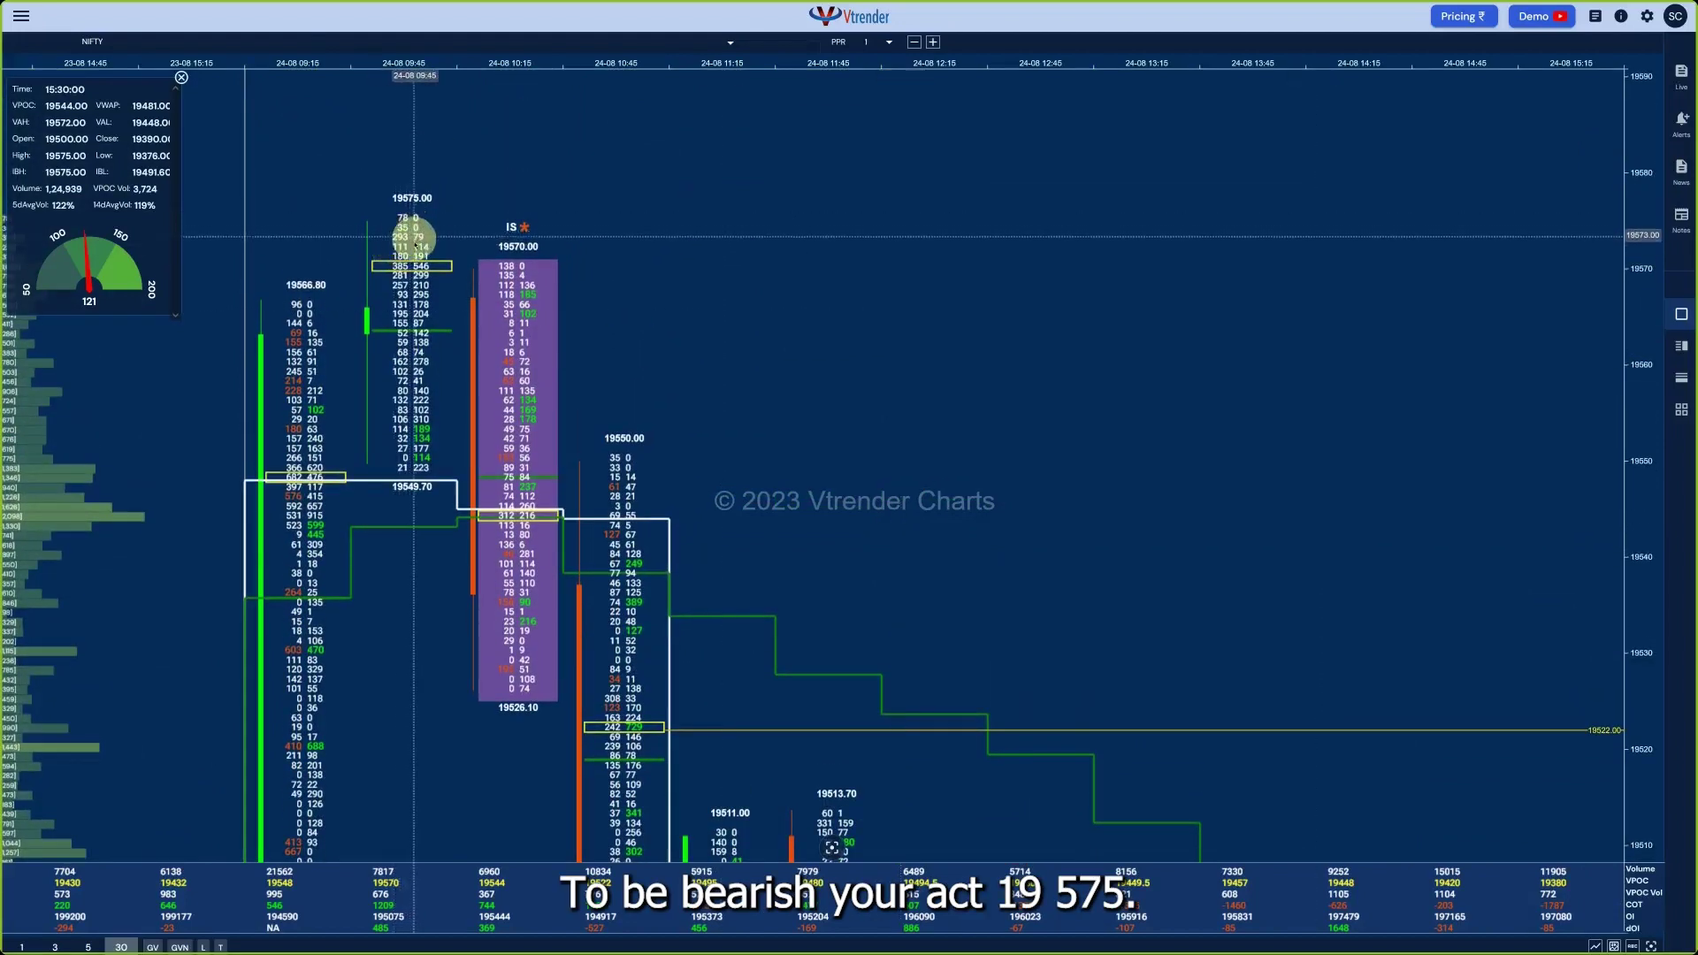
pyautogui.moveTo(360, 295); pyautogui.dragTo(542, 352)
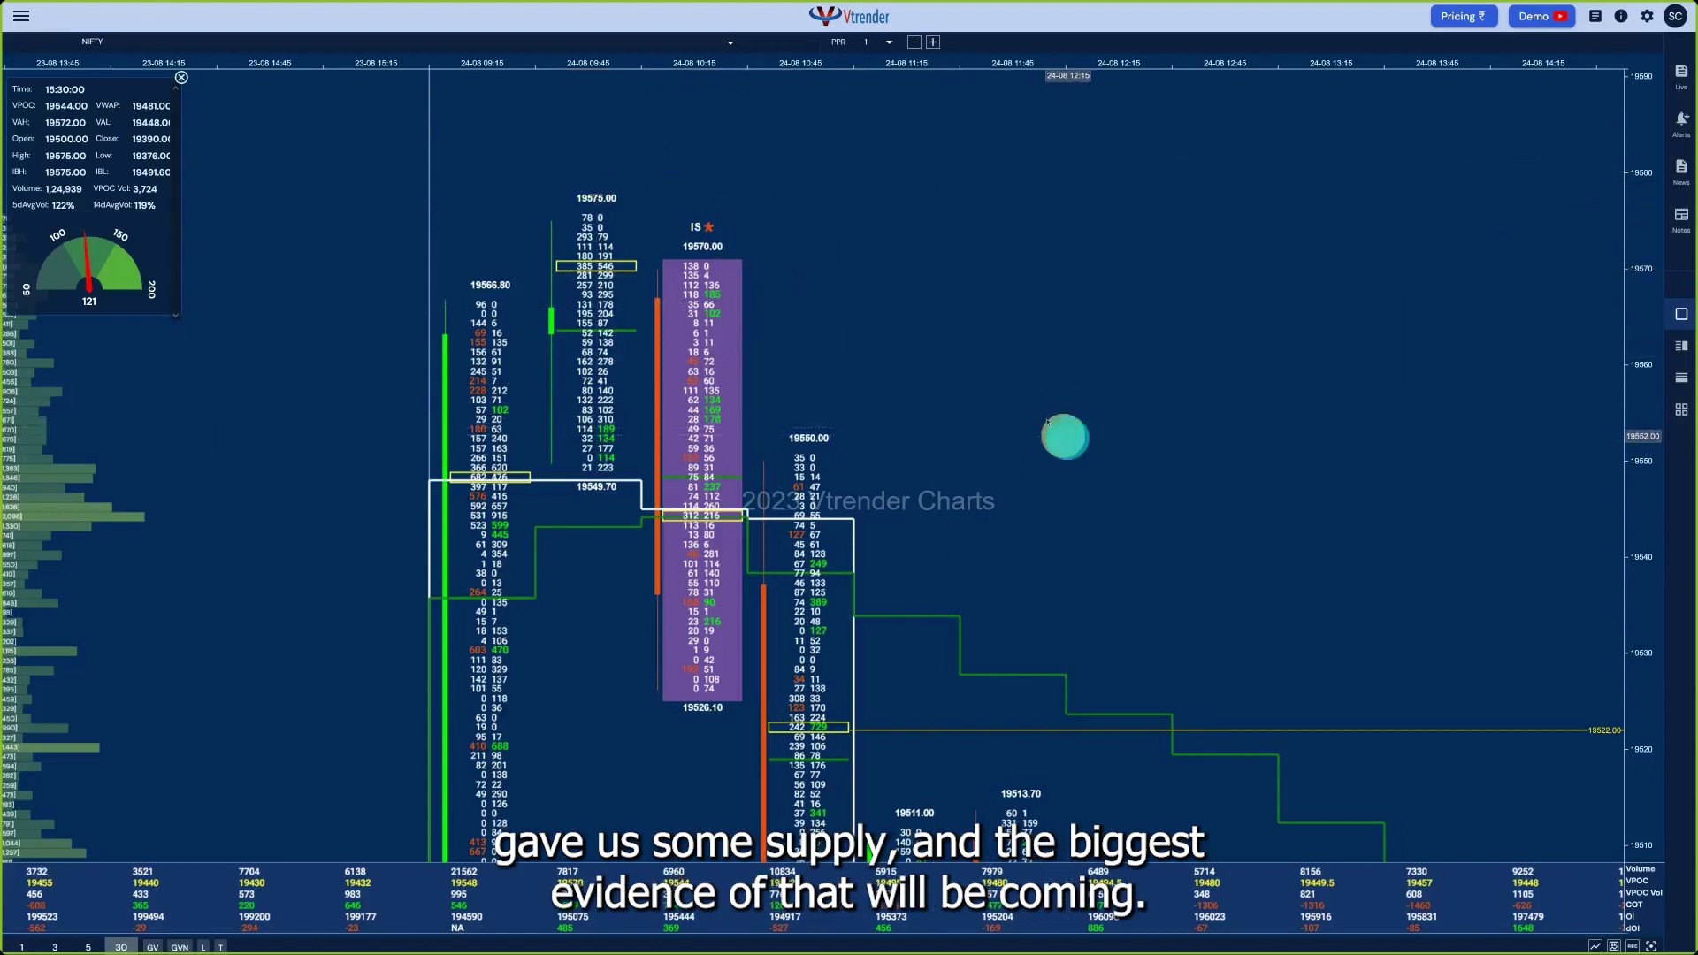
# Pan the 30-minute orderflow chart slightly later and down toward lower prices
pyautogui.moveTo(1067, 433); pyautogui.dragTo(1035, 394)
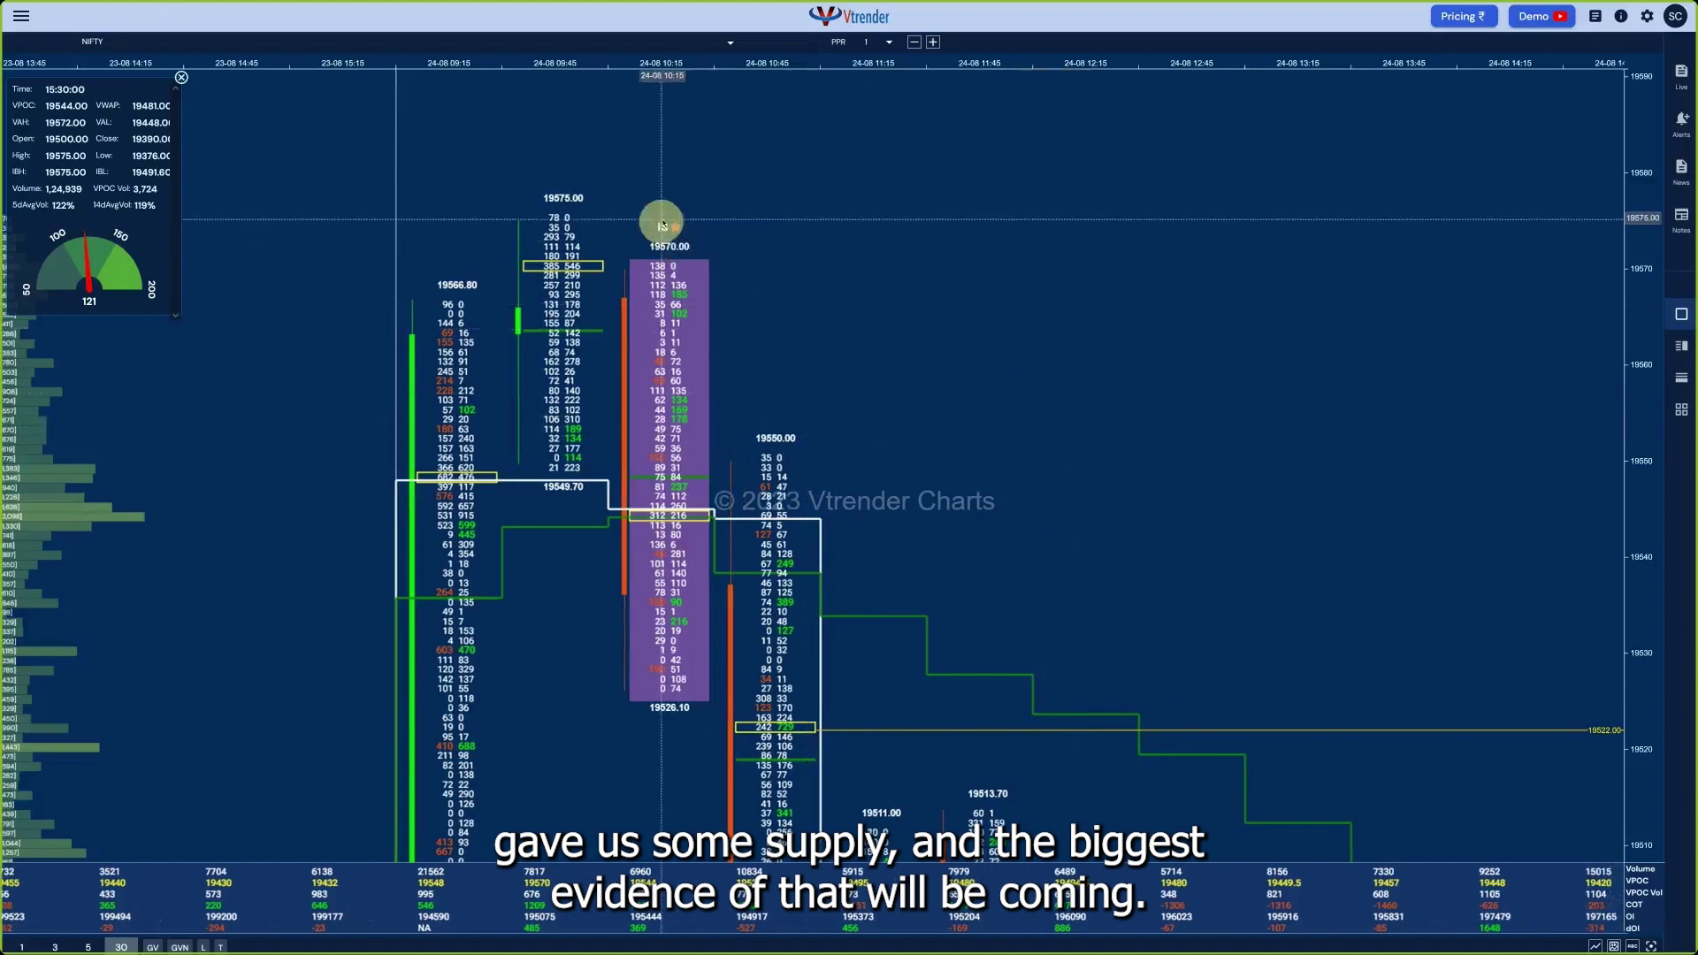
pyautogui.moveTo(663, 228)
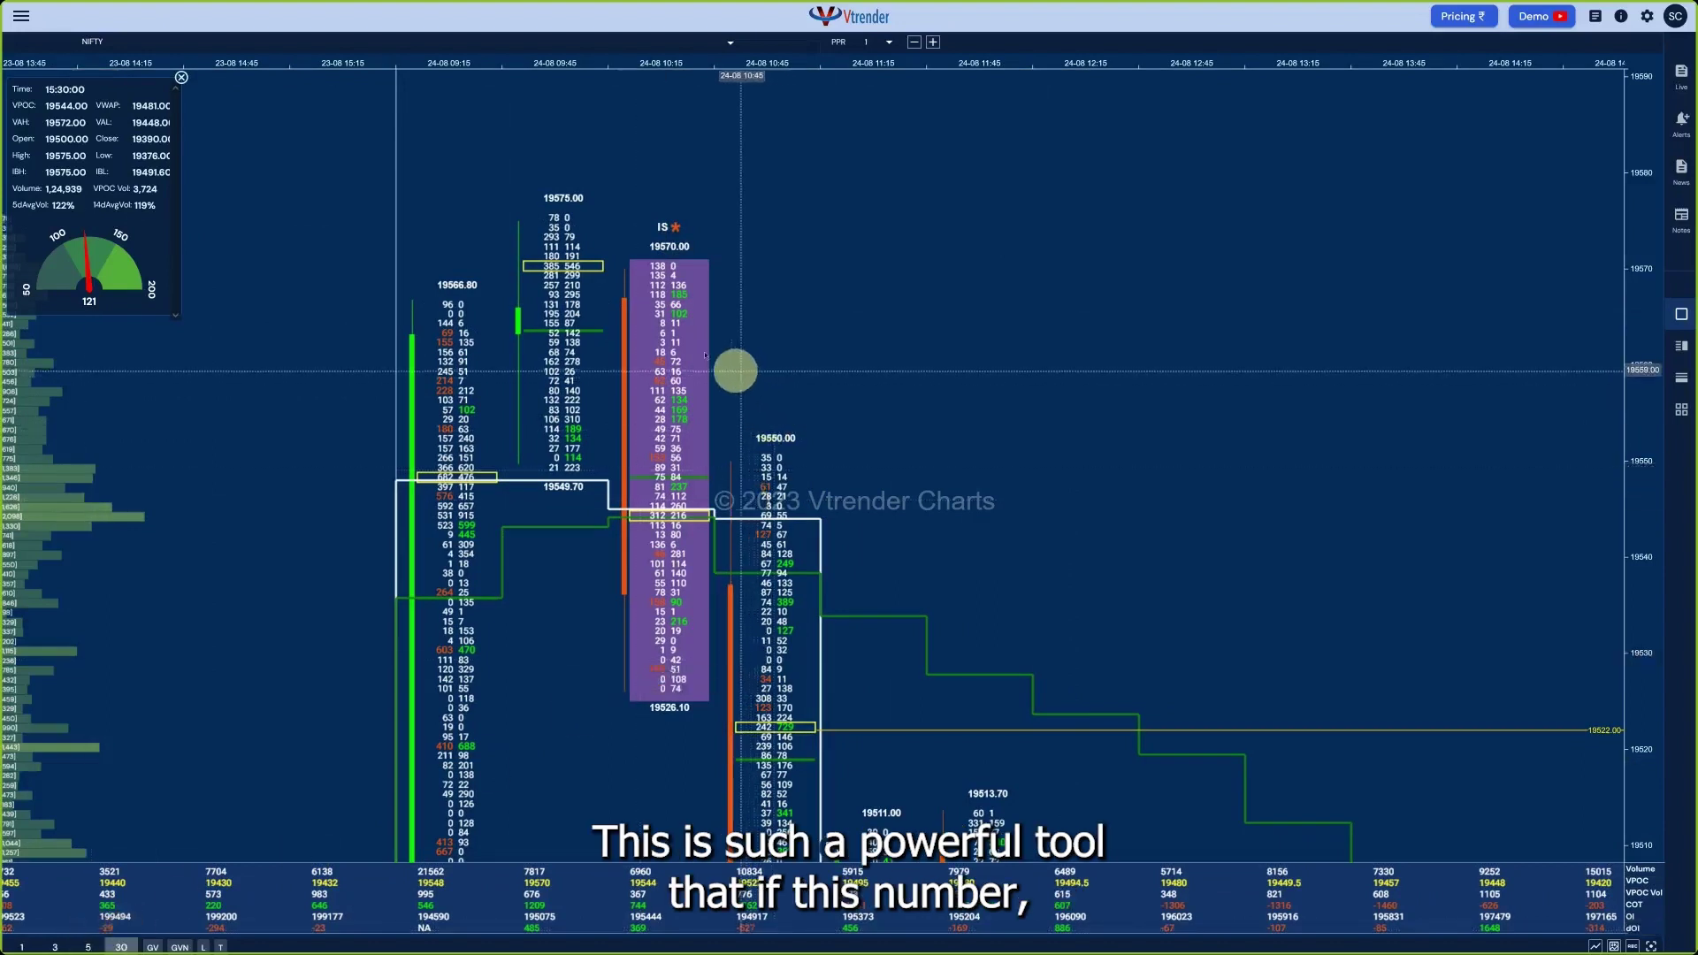
pyautogui.moveTo(701, 348)
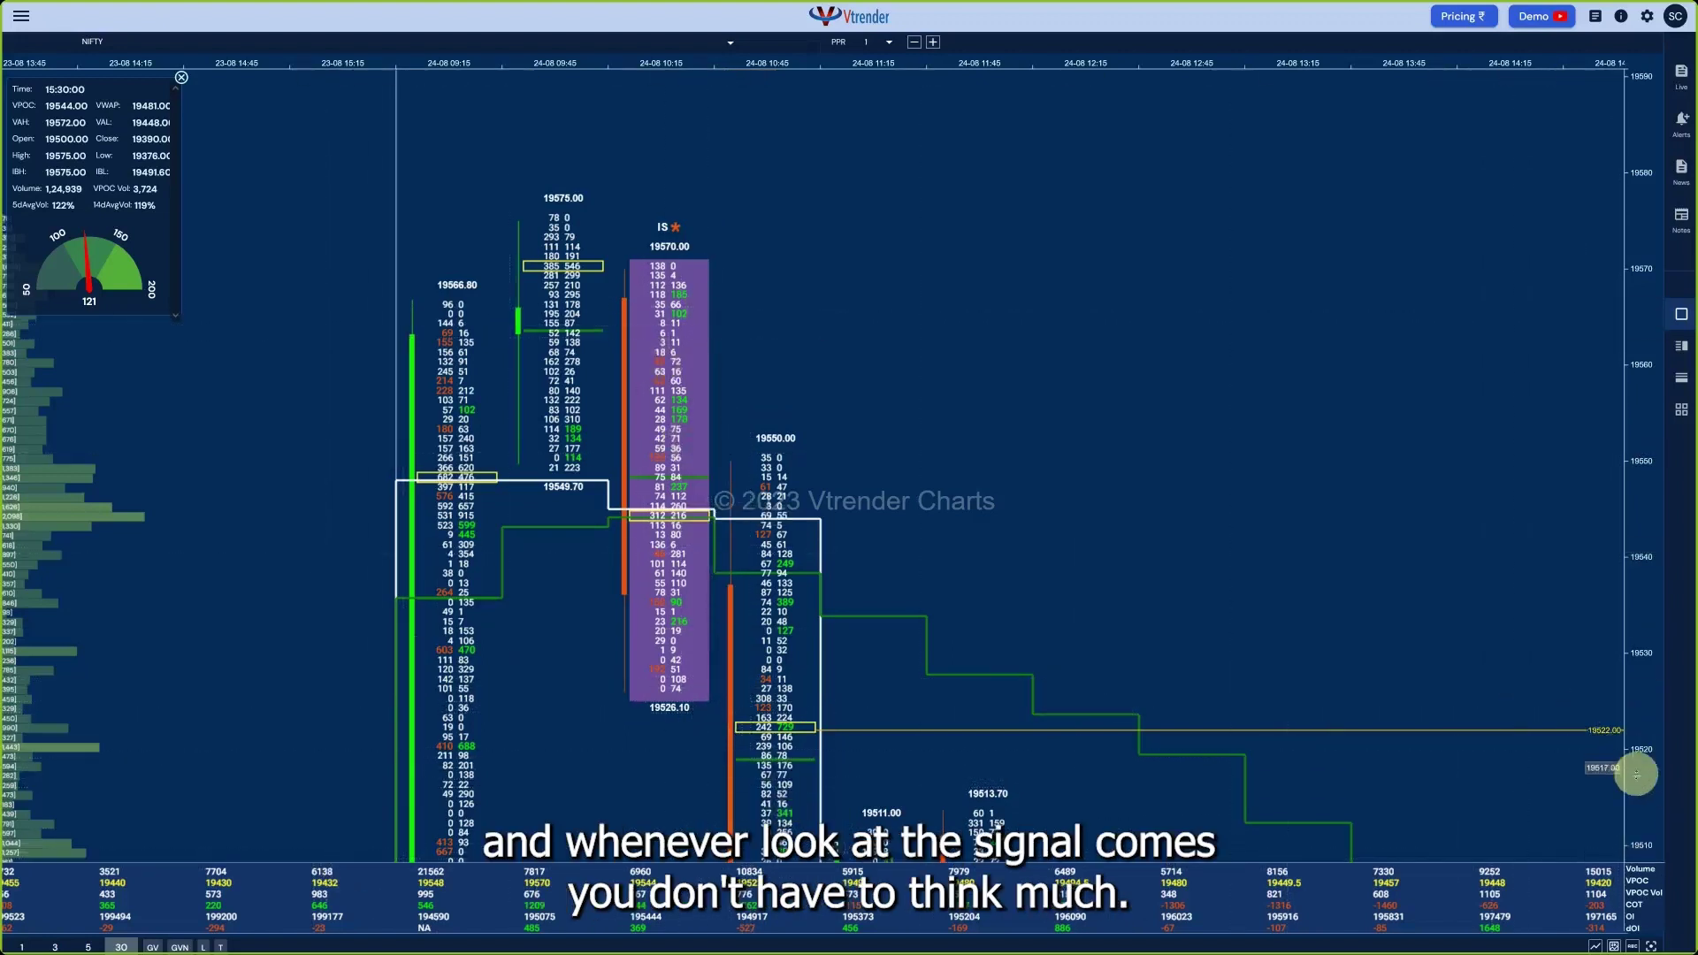
pyautogui.moveTo(1634, 768); pyautogui.dragTo(1441, 622)
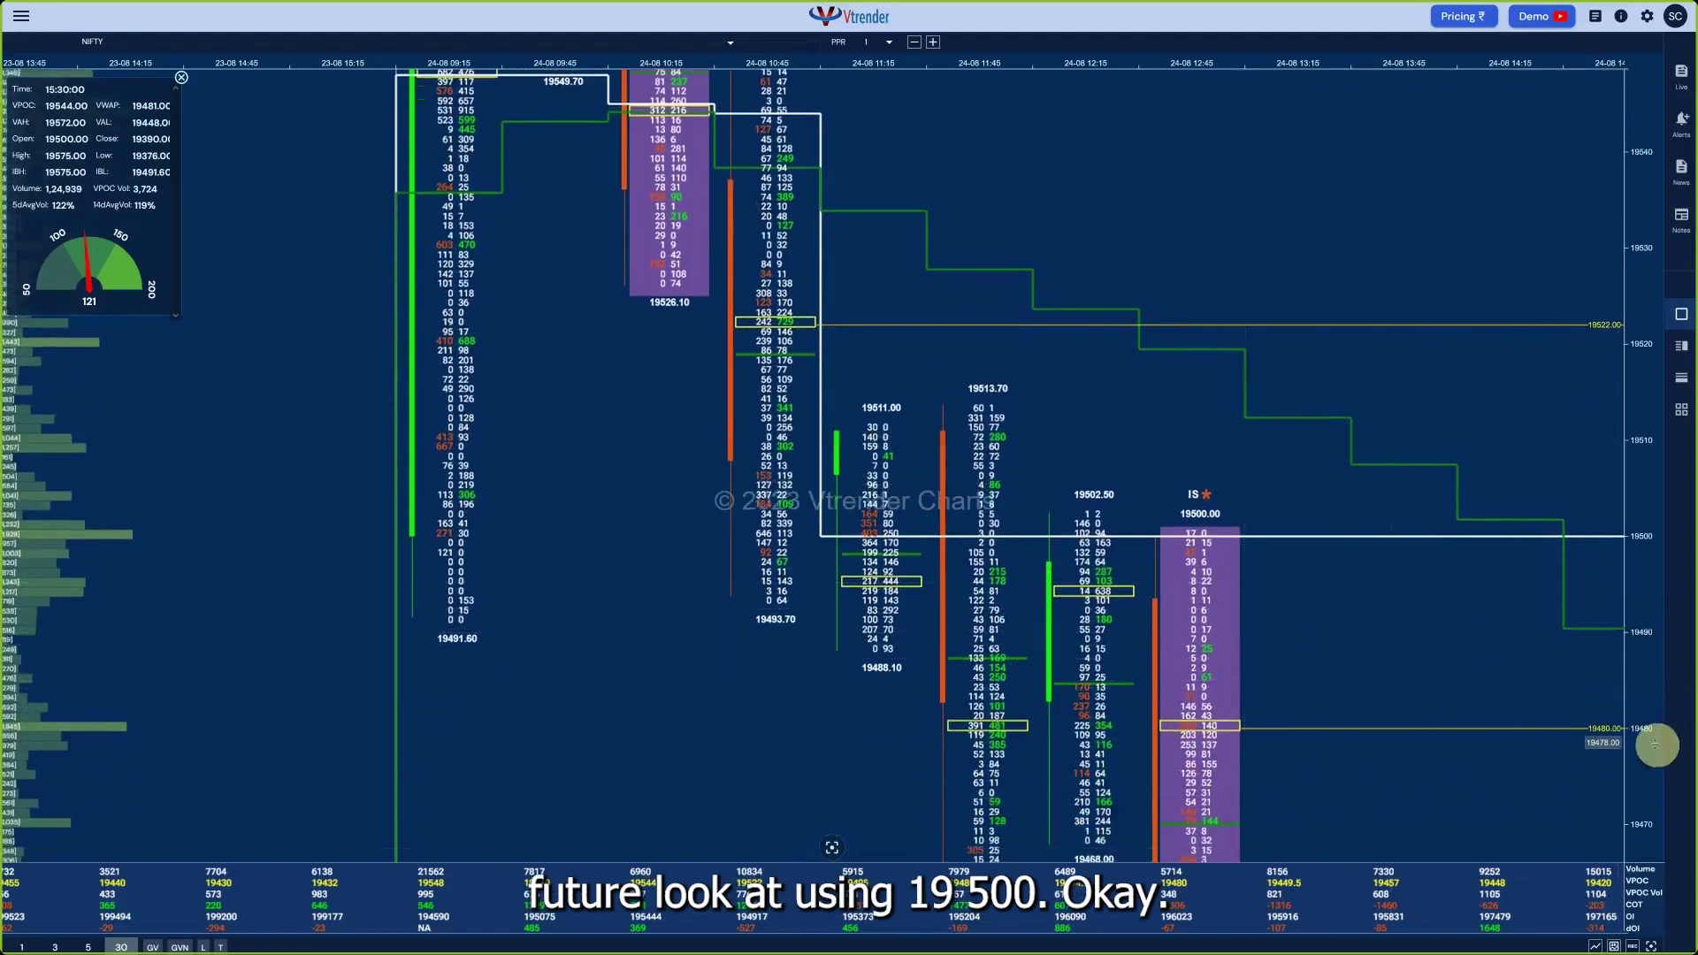
pyautogui.scroll(-5, 1636, 692)
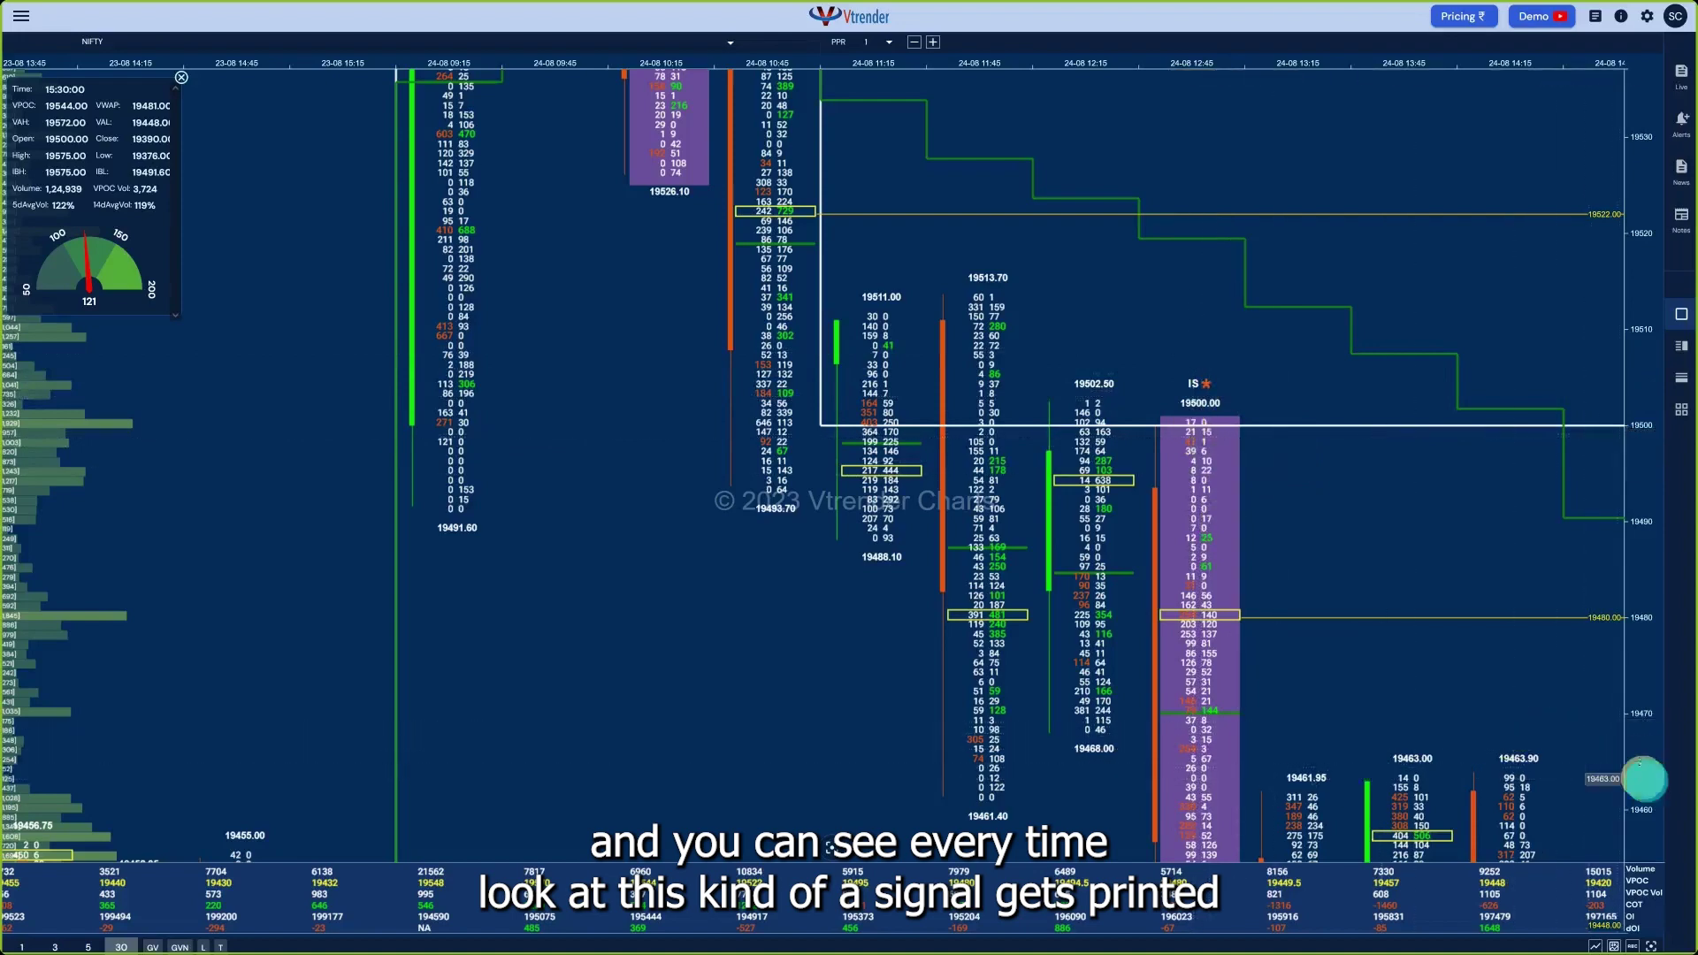
pyautogui.moveTo(1645, 782); pyautogui.dragTo(1645, 779)
pyautogui.scroll(-5, 1645, 779)
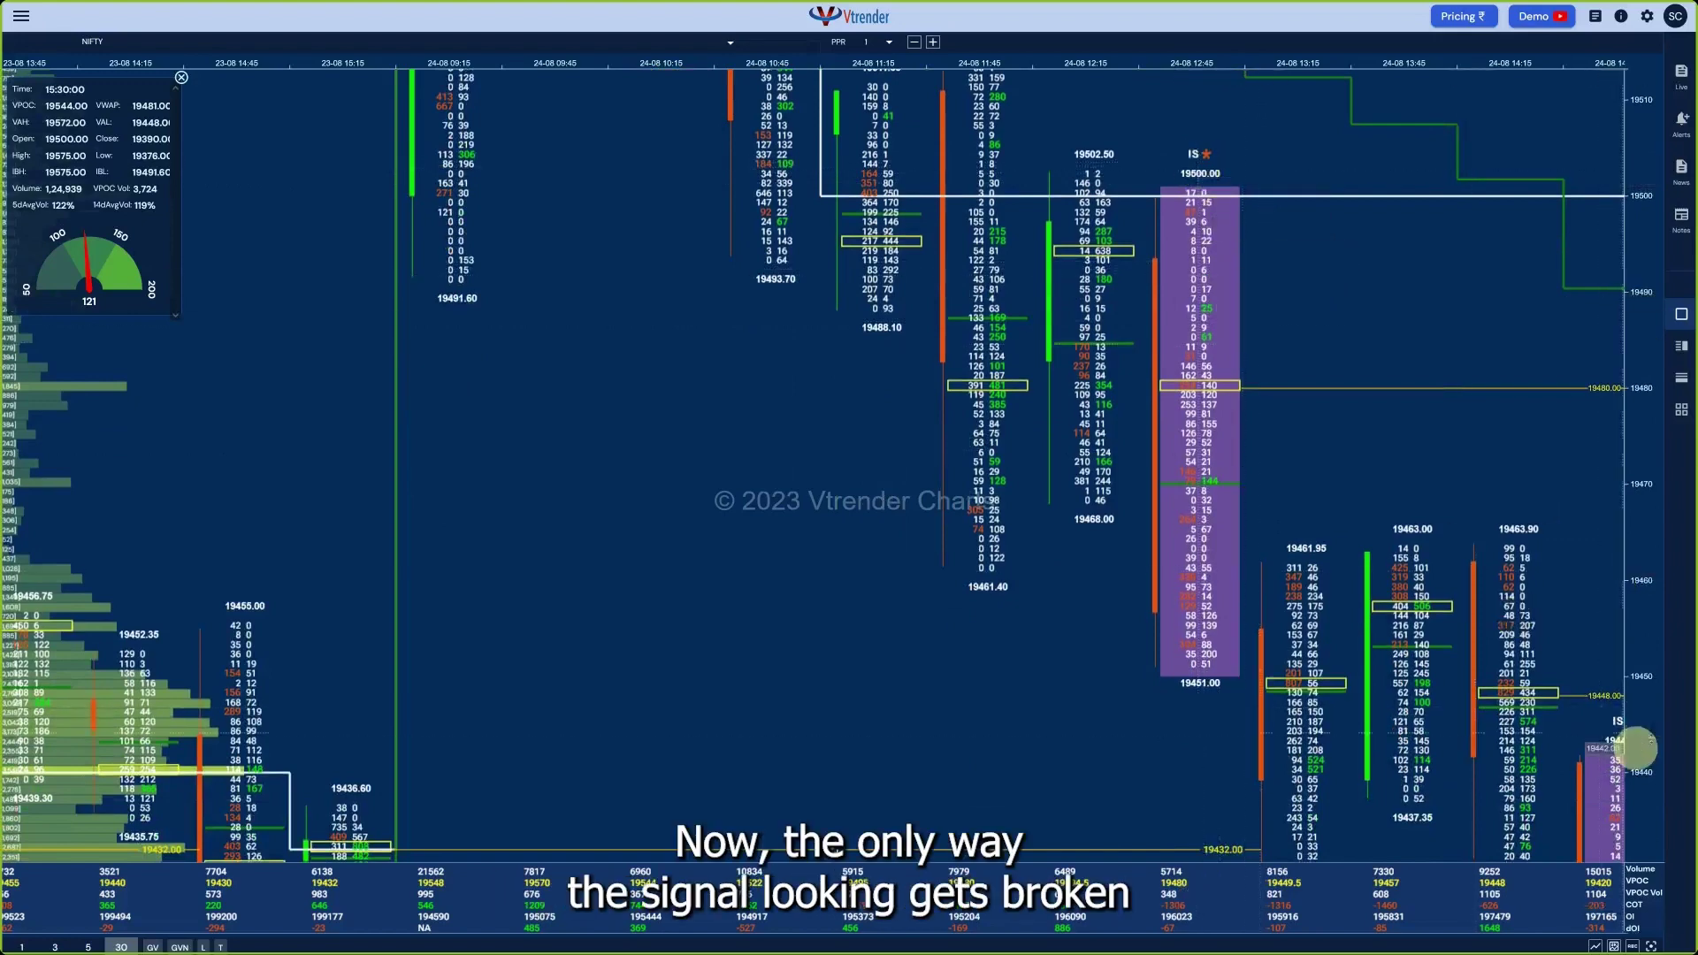
# Bring the afternoon IS bar spanning 19441.90 to 19400.15 fully into view
pyautogui.moveTo(1486, 777); pyautogui.dragTo(1138, 682)
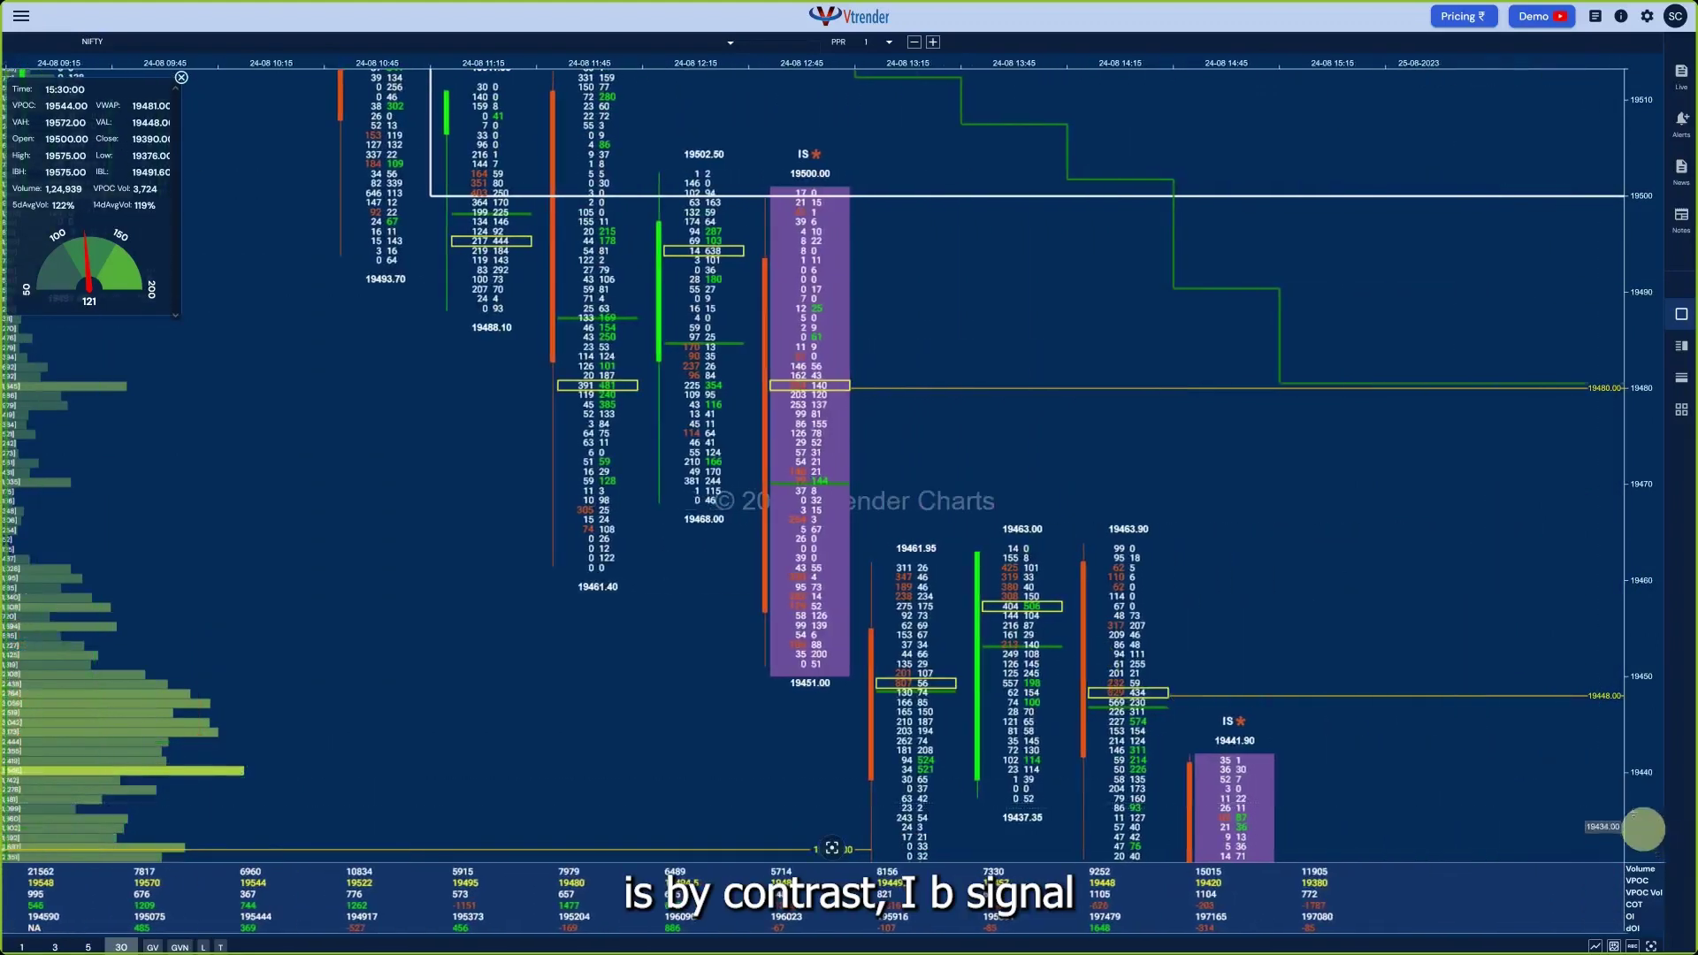
pyautogui.moveTo(1633, 814); pyautogui.dragTo(1599, 554)
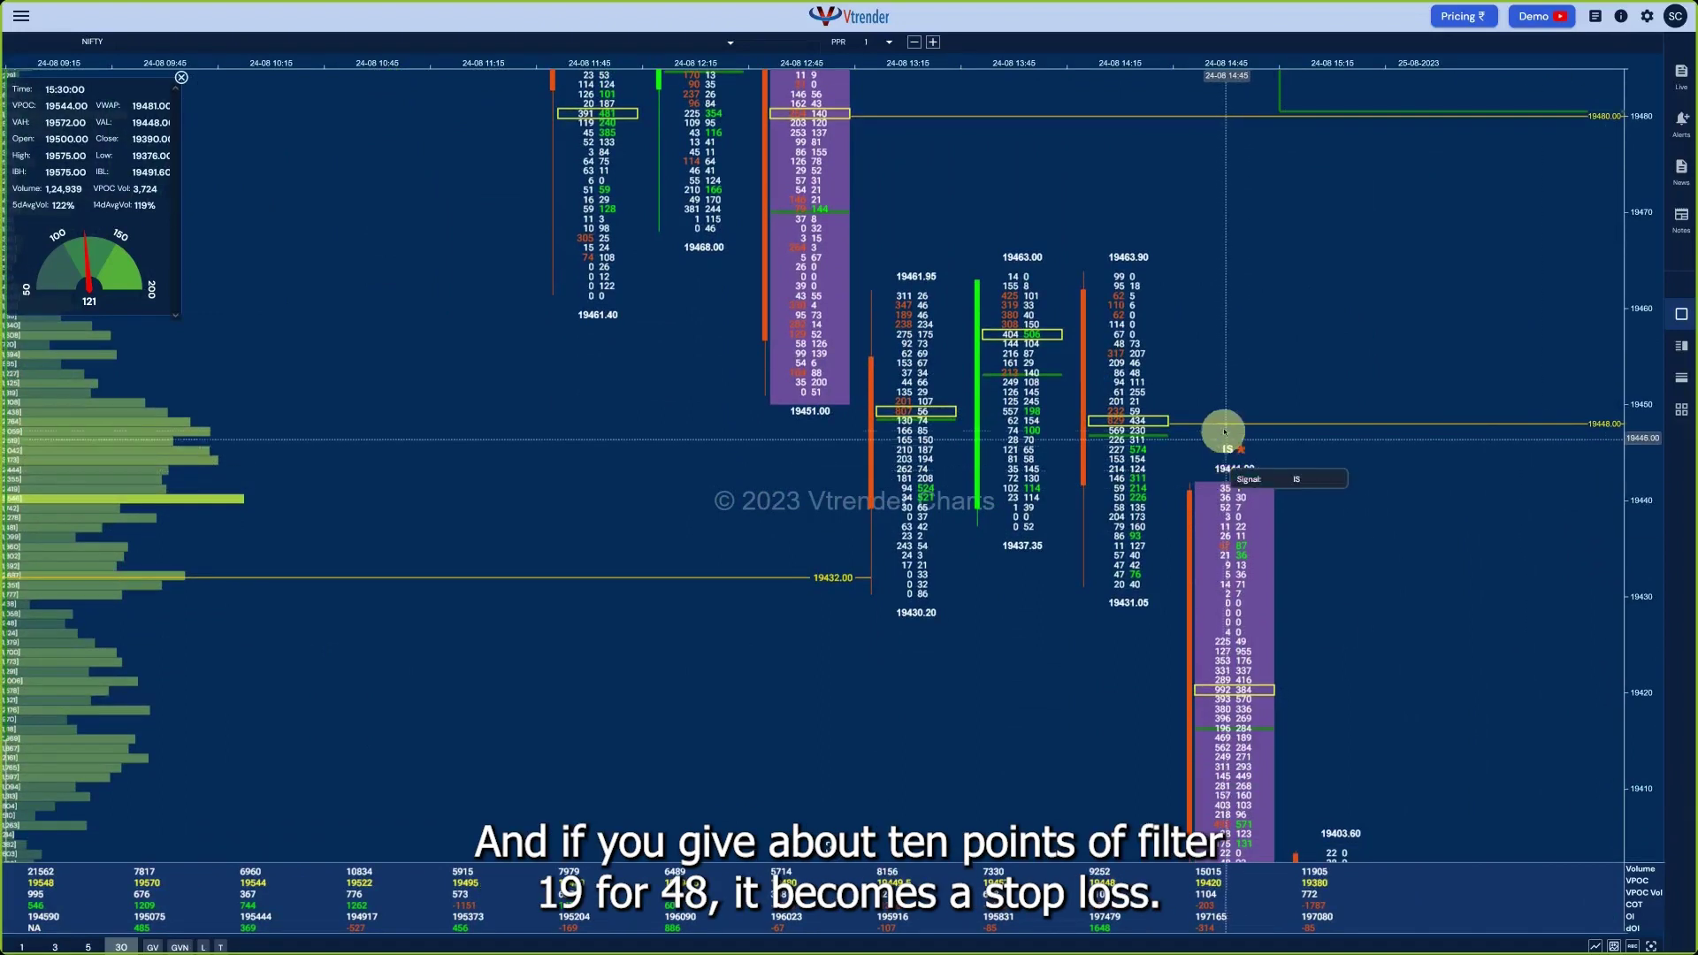
pyautogui.moveTo(1224, 425)
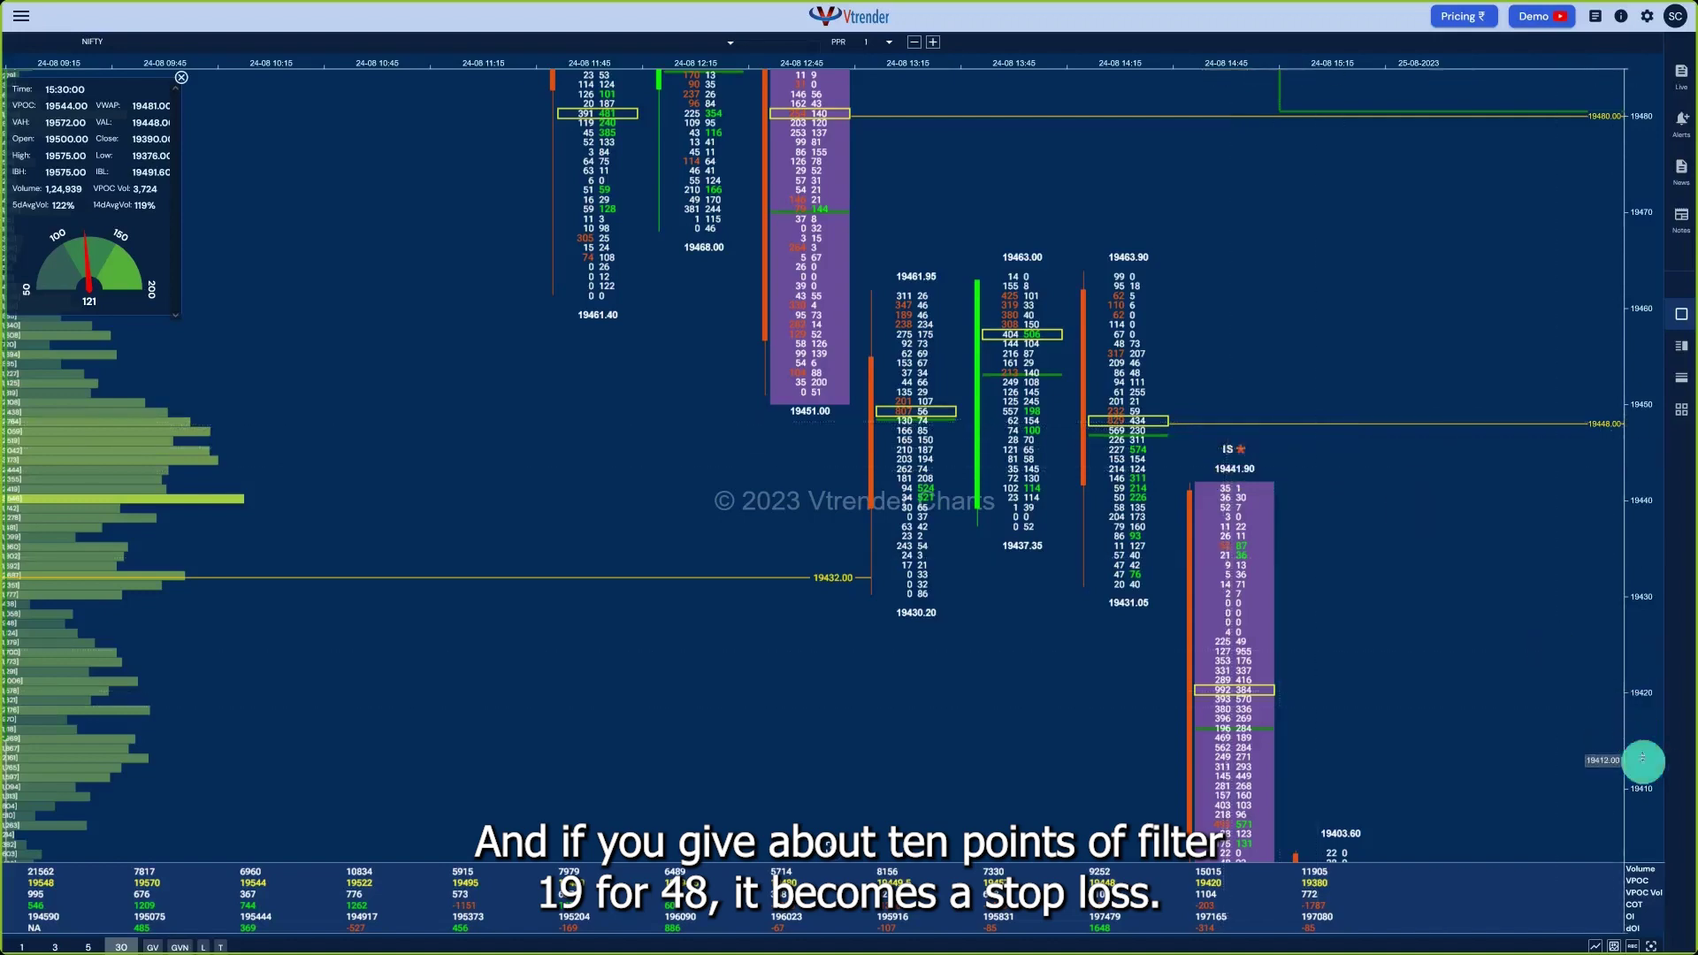
pyautogui.moveTo(1647, 756); pyautogui.dragTo(1617, 589)
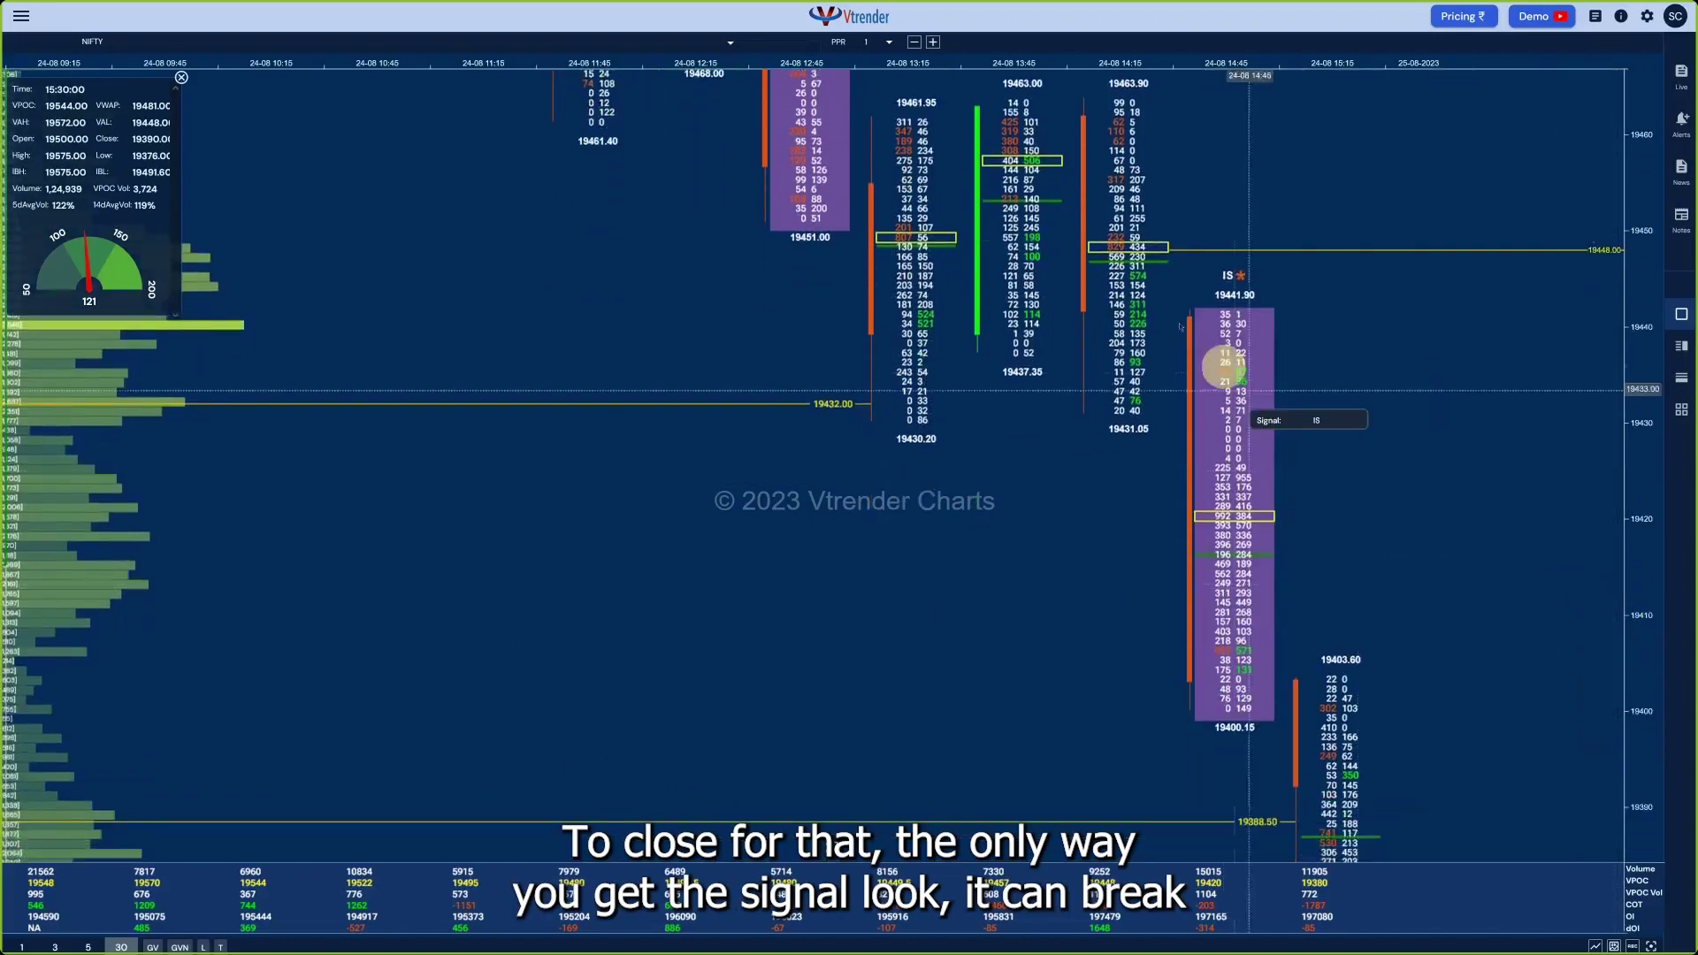
pyautogui.moveTo(1201, 331)
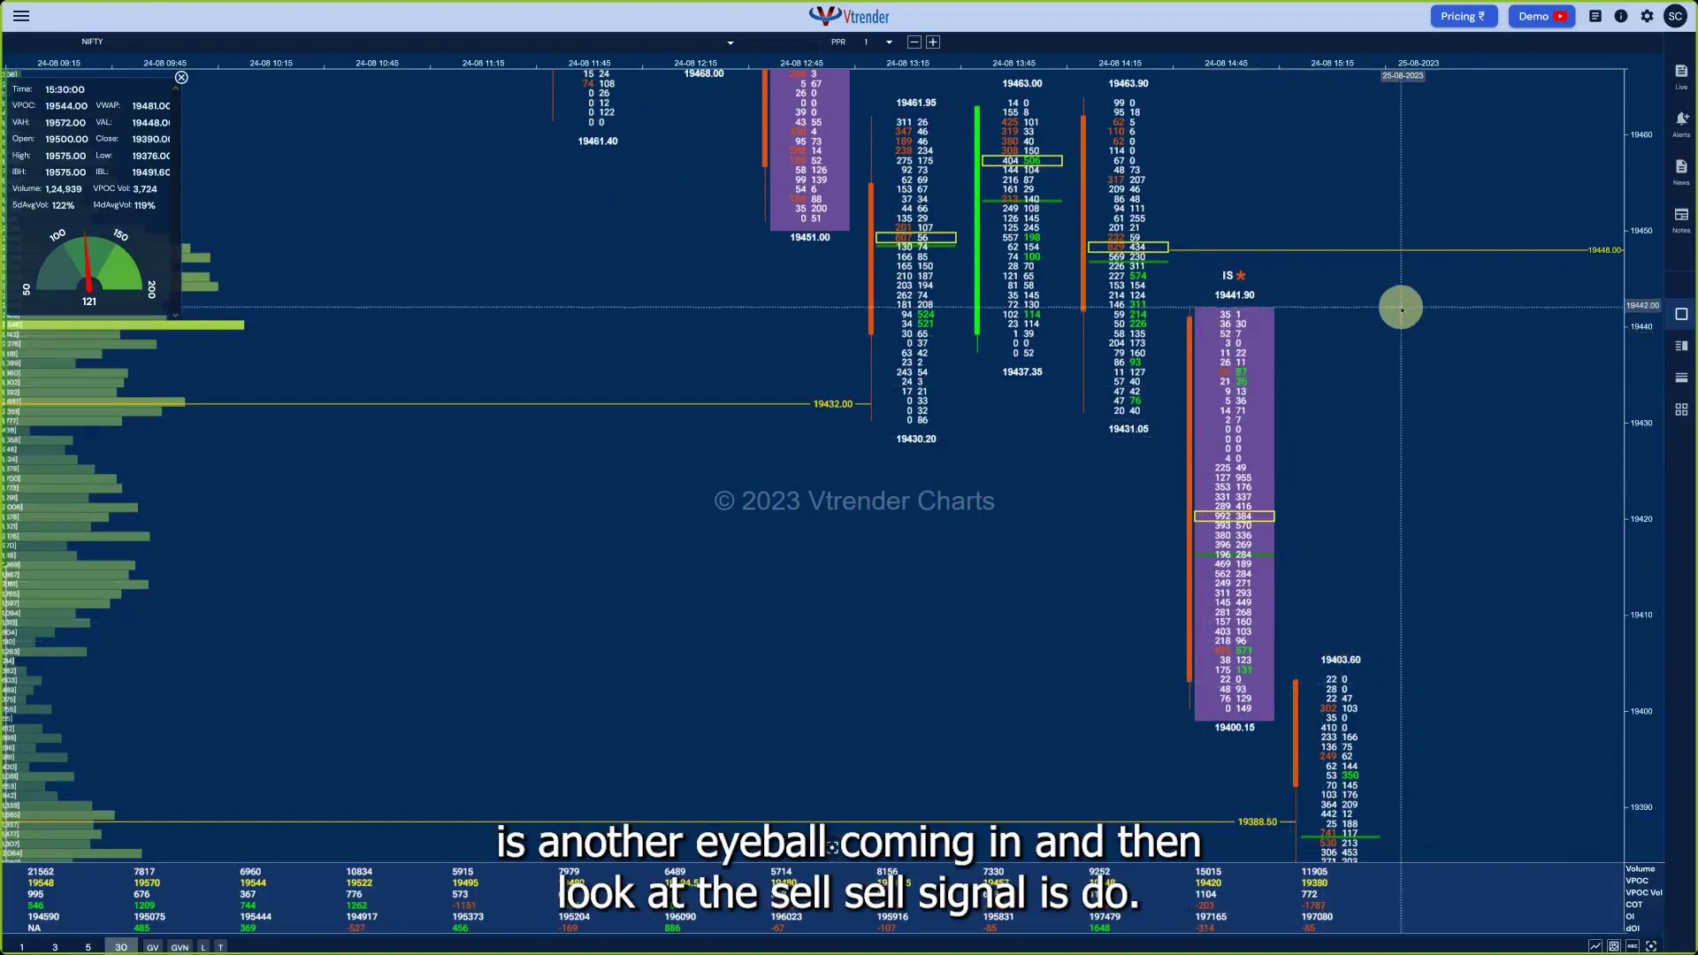
pyautogui.moveTo(1203, 383)
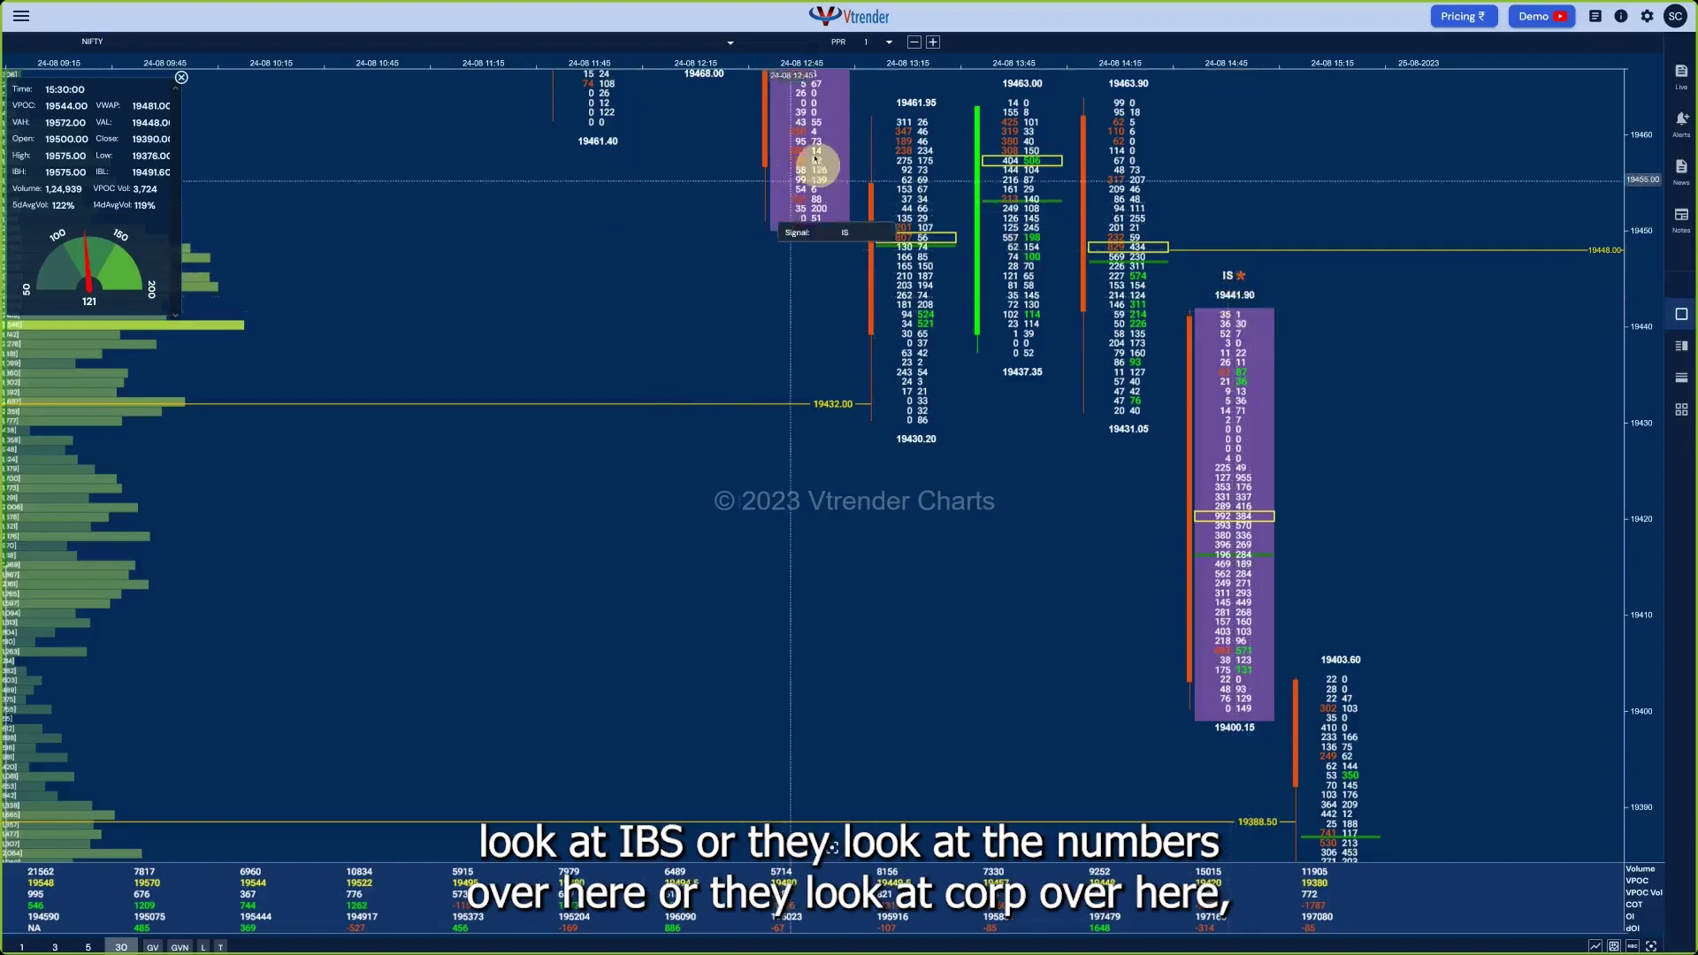
pyautogui.moveTo(812, 146)
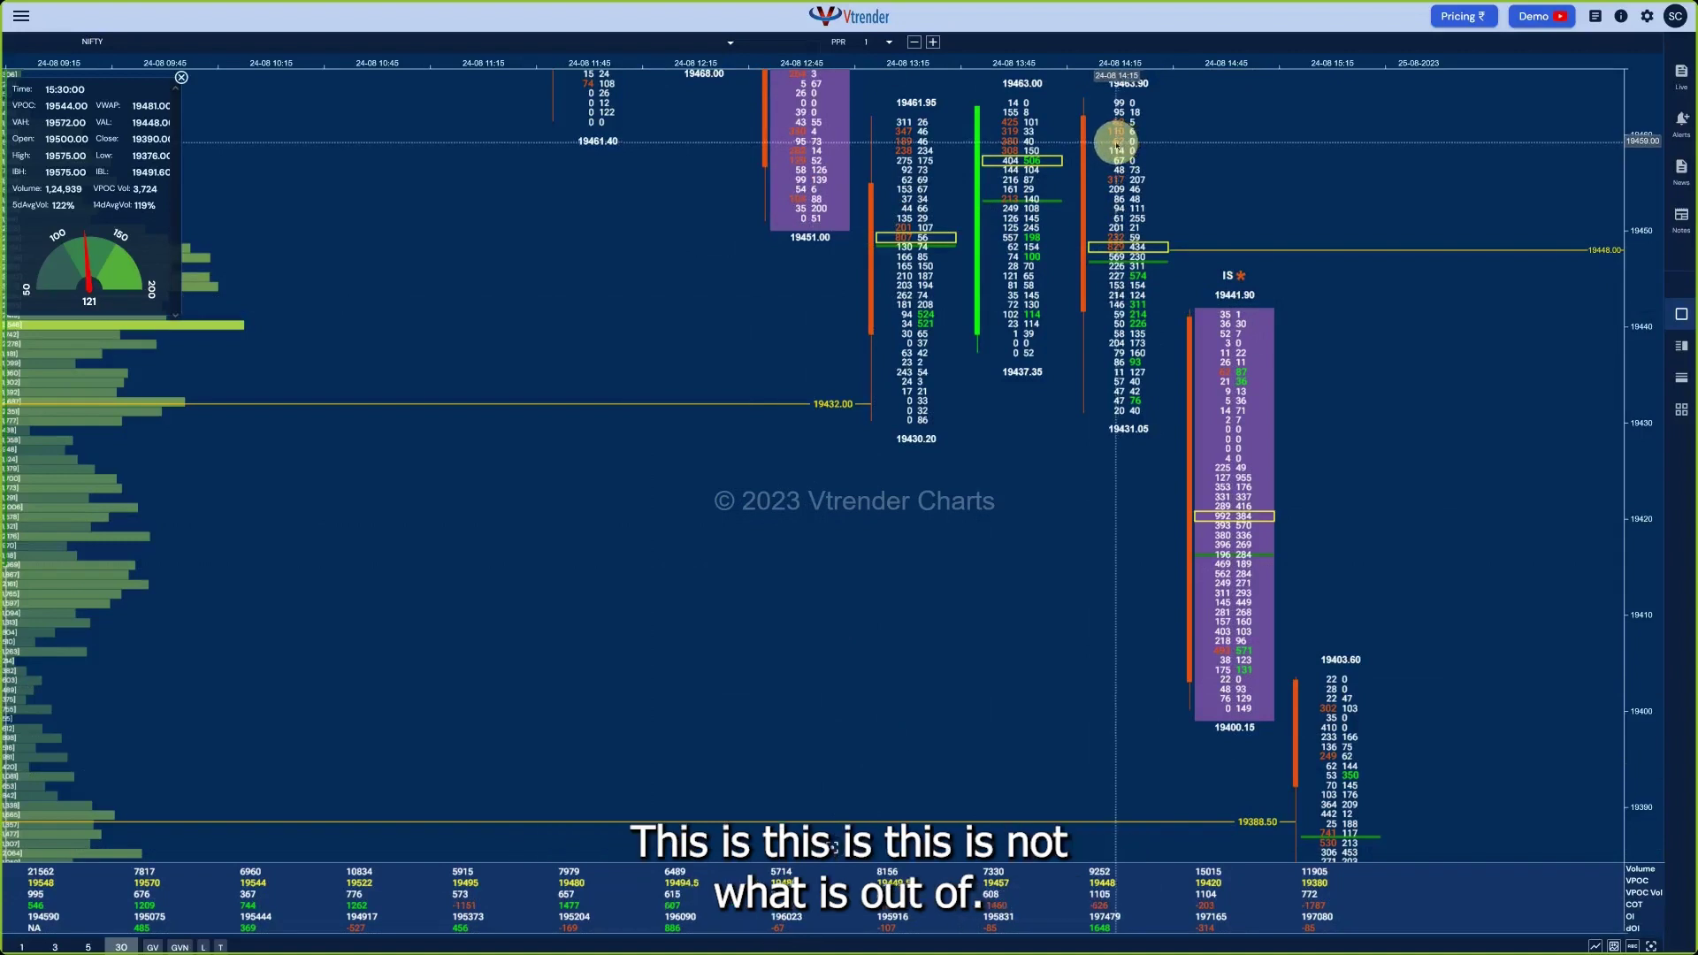
# Open the User Manual from the Dashboard list, landing on the Vtrender Charts – Intro page
pyautogui.click(20, 16)
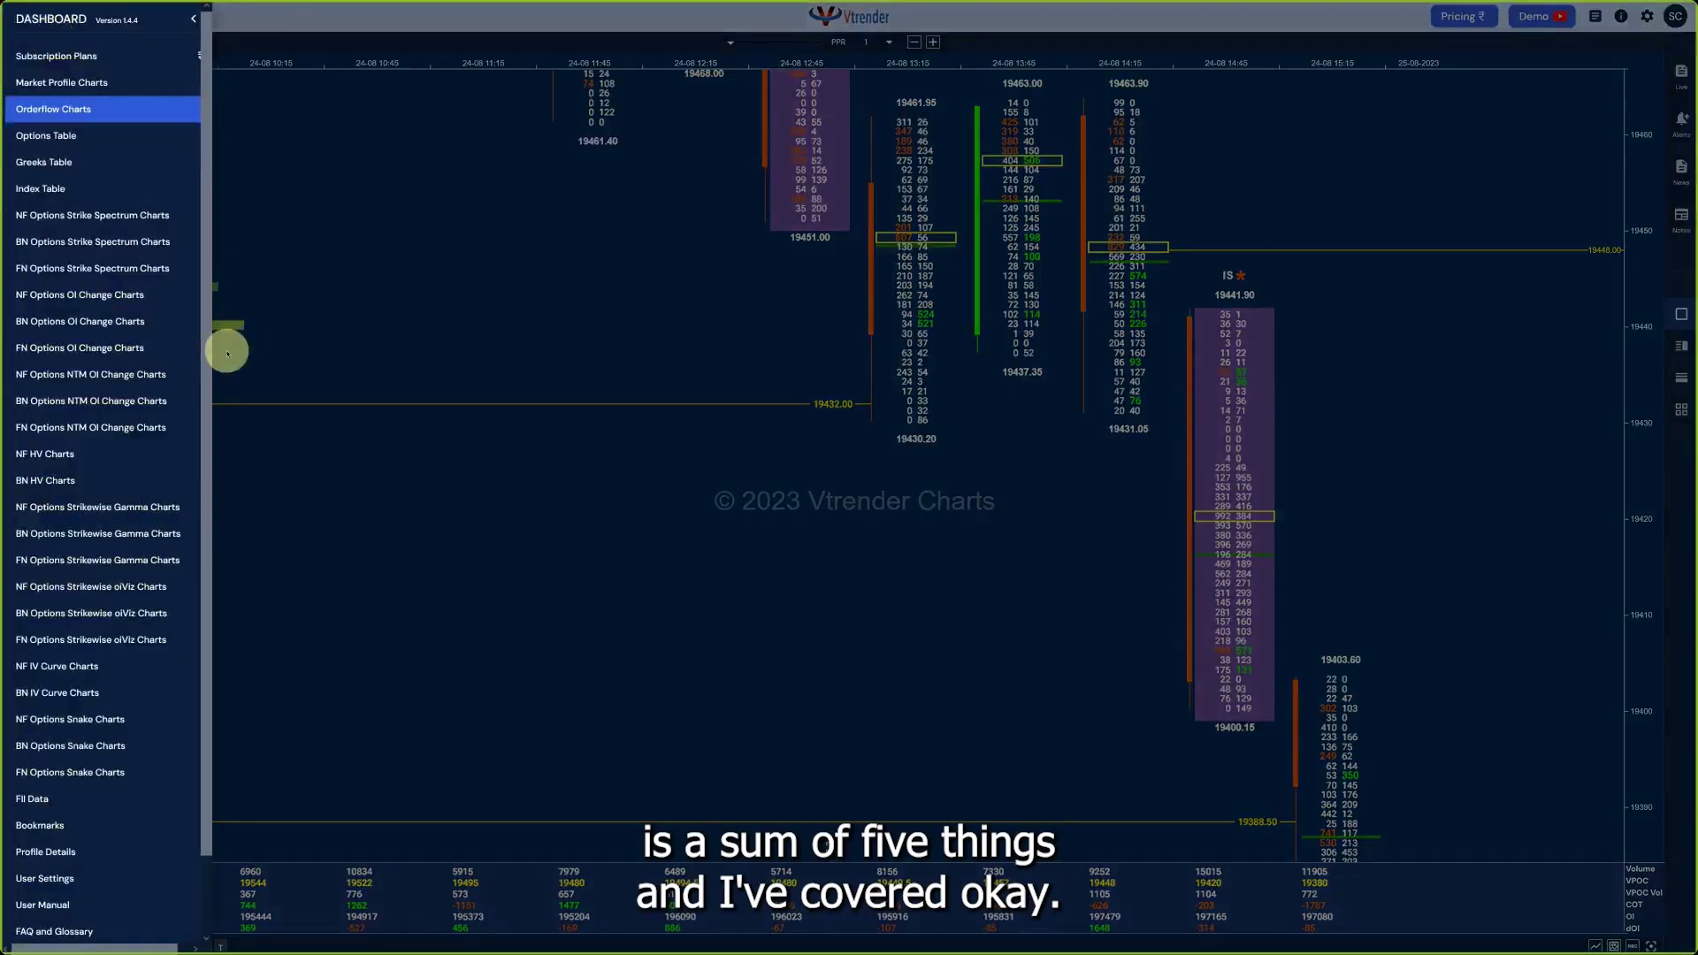
pyautogui.moveTo(210, 352); pyautogui.dragTo(209, 486)
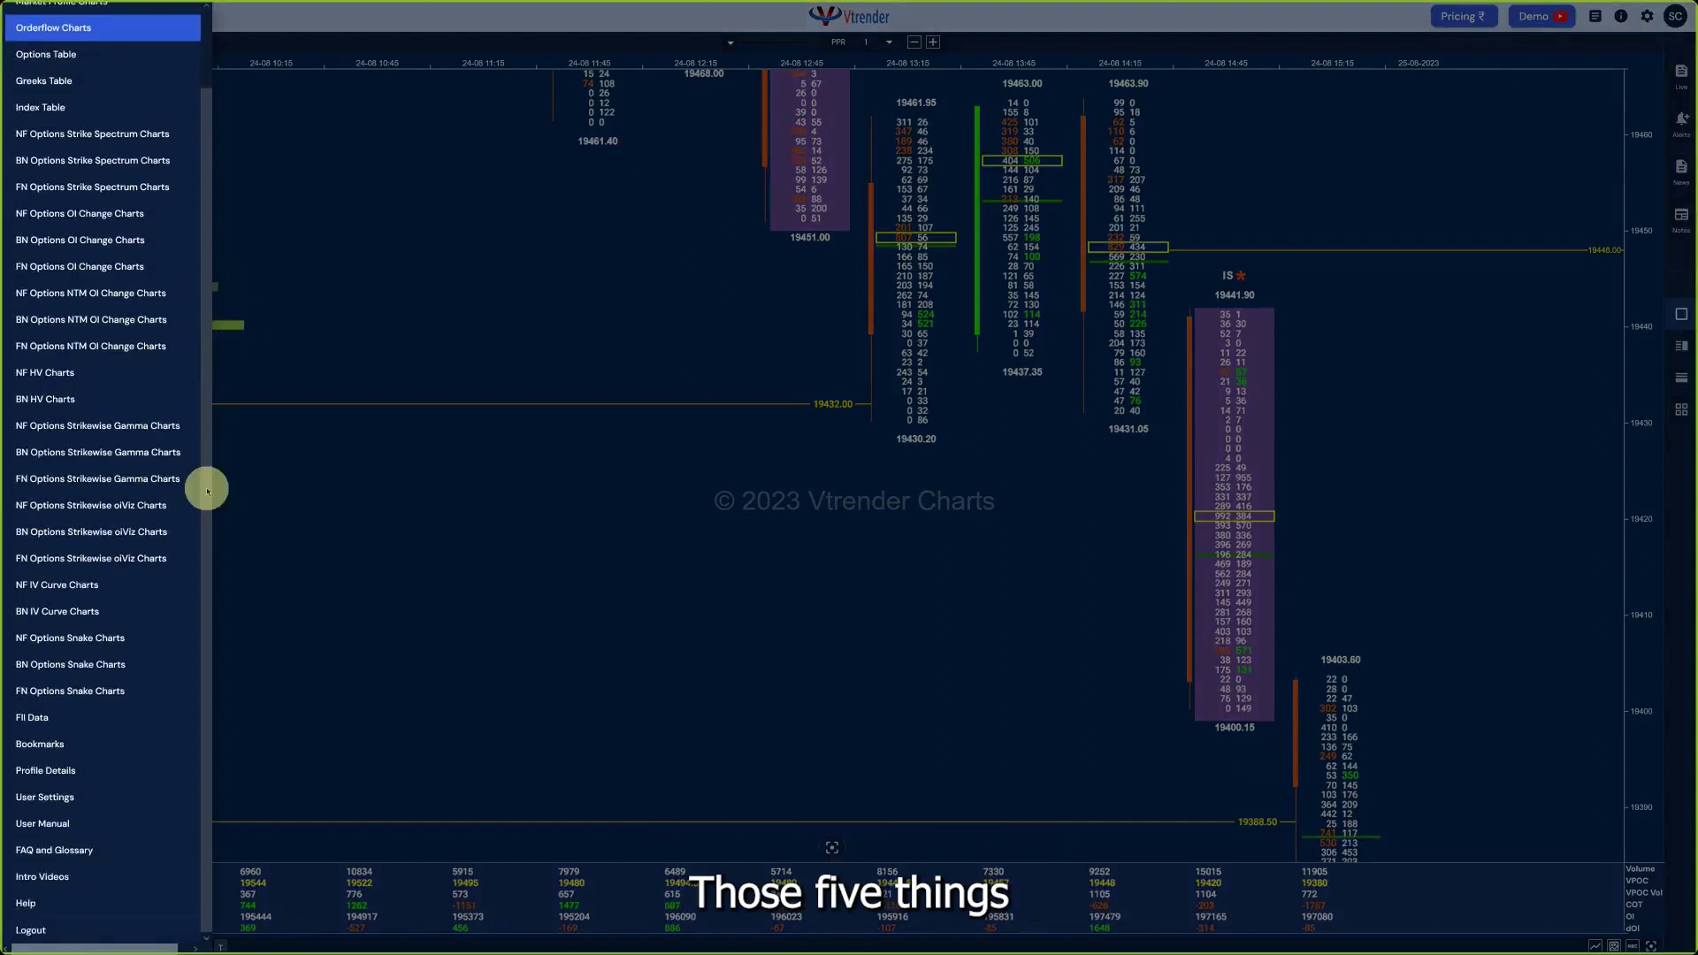
pyautogui.click(52, 829)
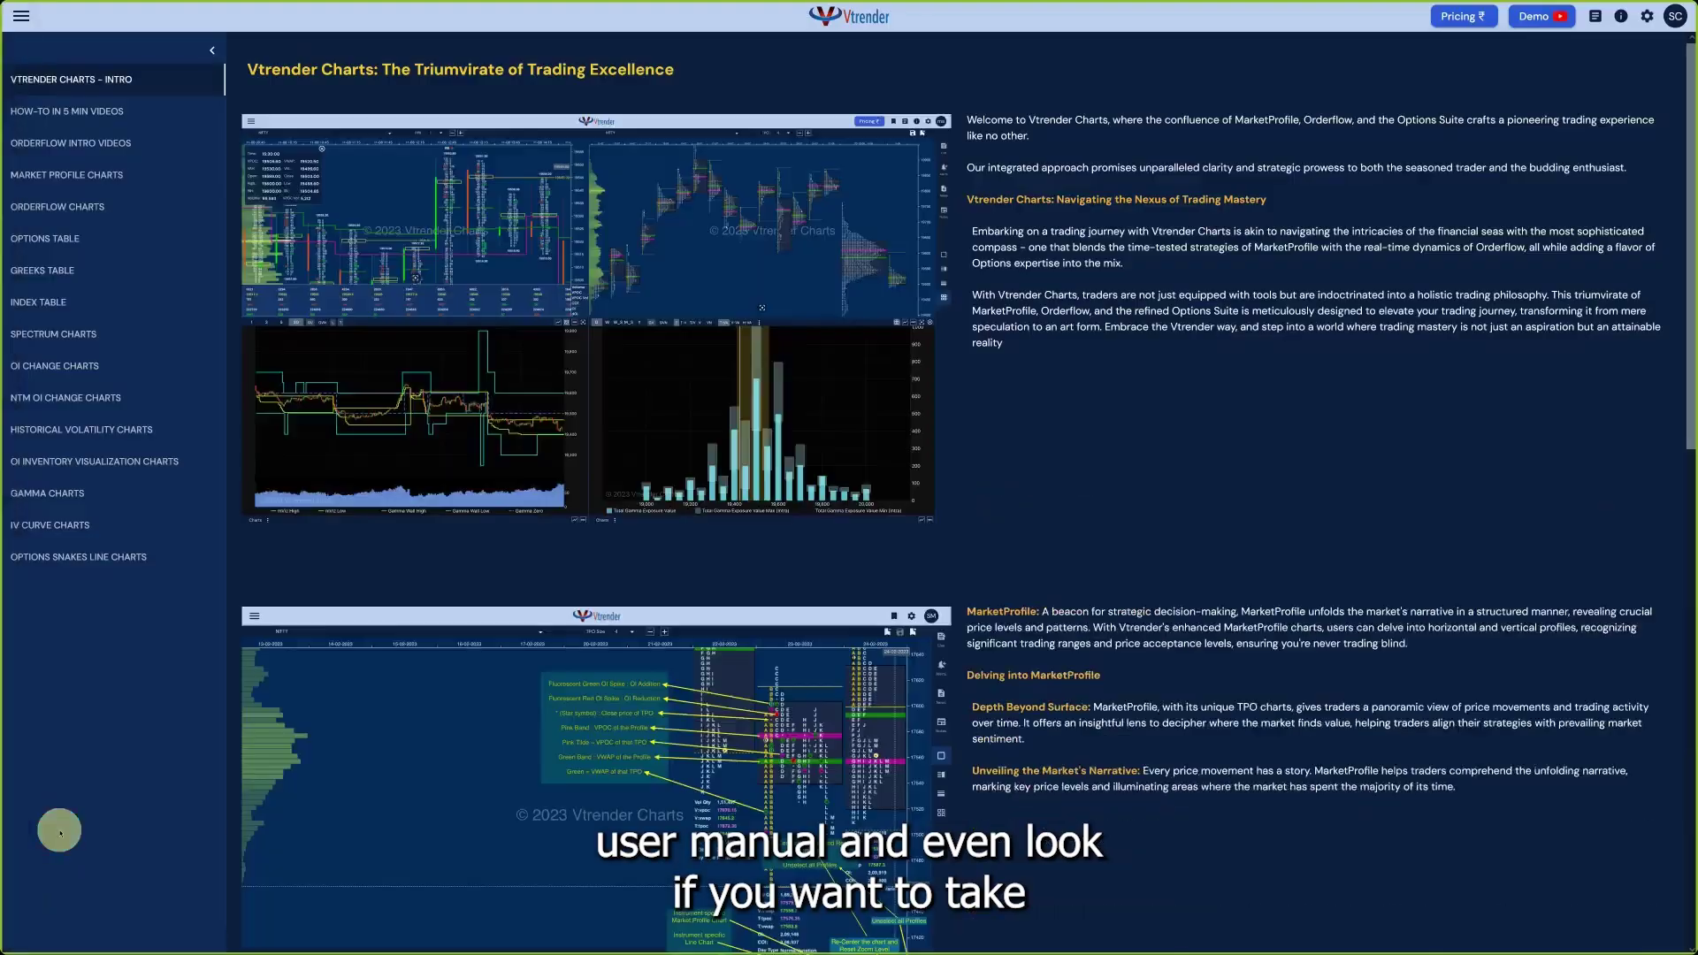
# Show the manual's Orderflow Intro Videos page with its six tutorial video tiles
pyautogui.click(76, 147)
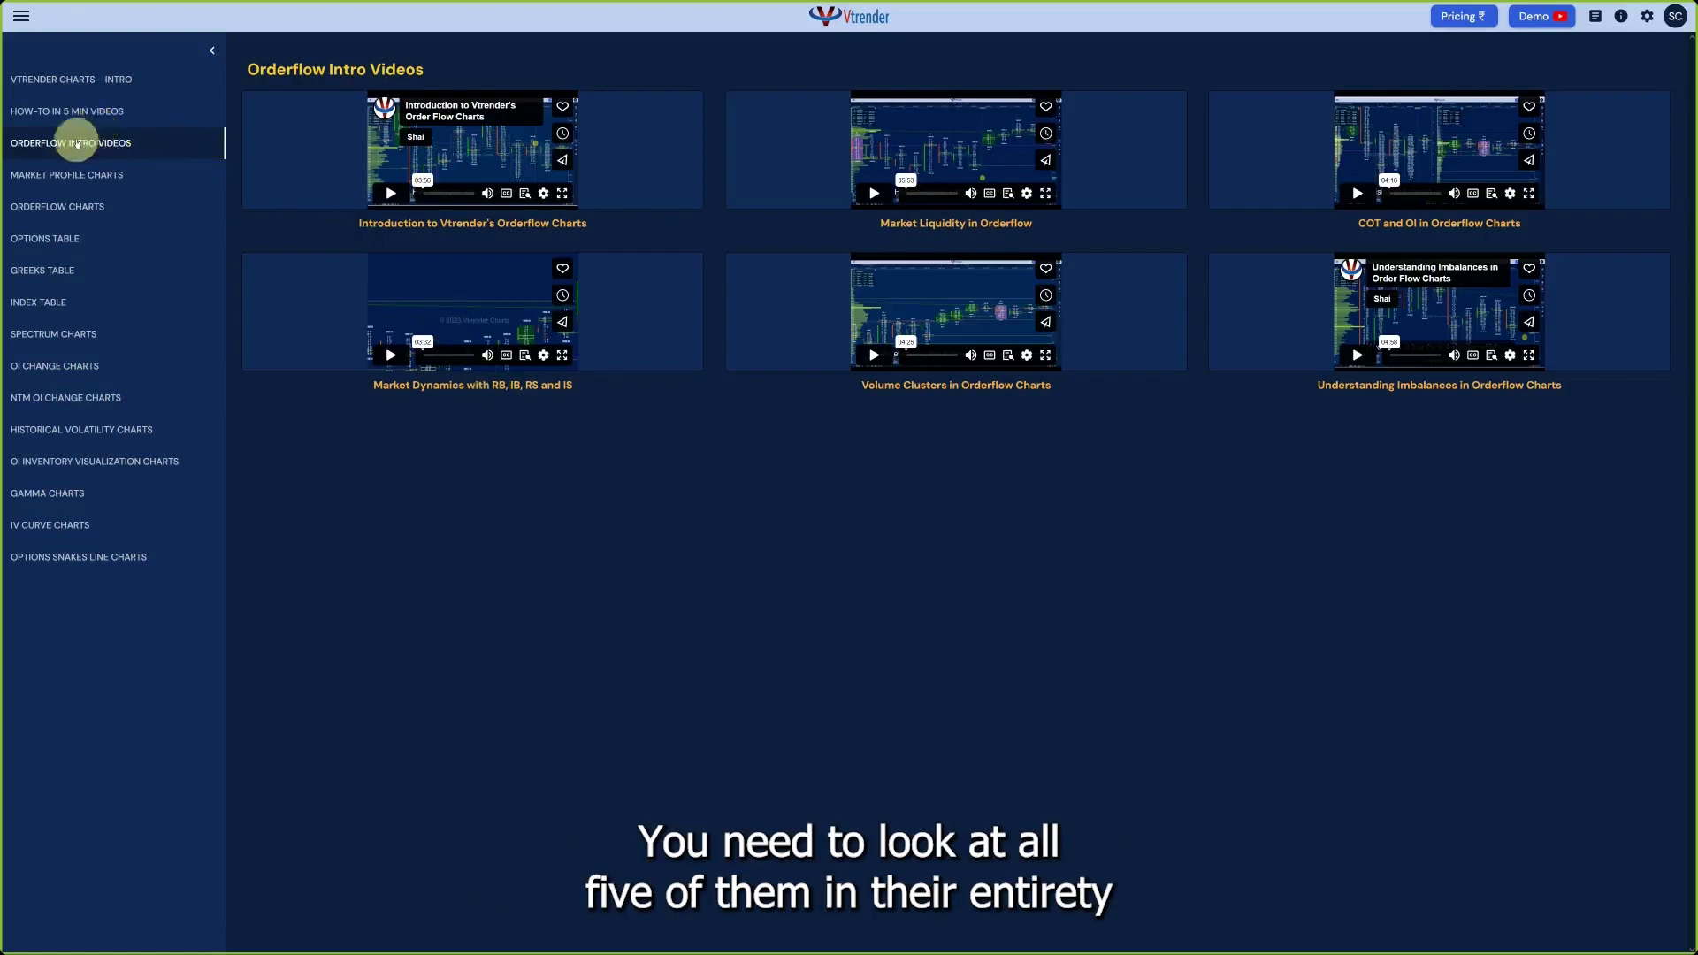
# Bring up the Dashboard drawer listing chart pages from Subscription Plans to FAQ and Glossary
pyautogui.click(74, 147)
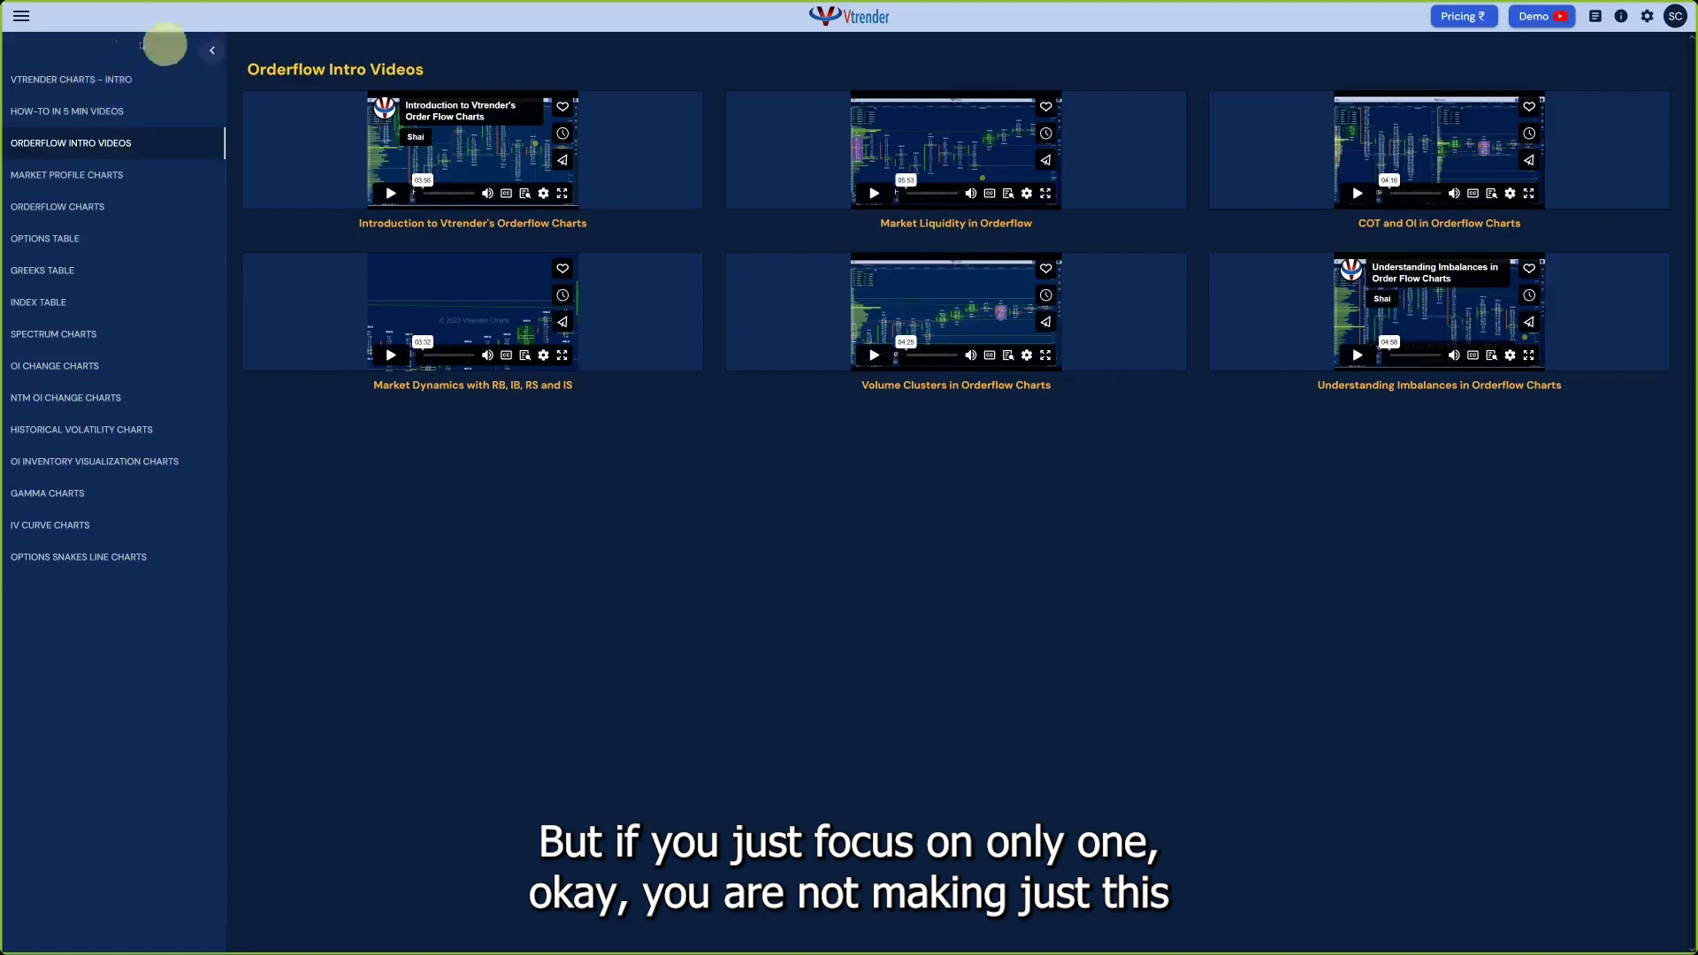
pyautogui.click(24, 18)
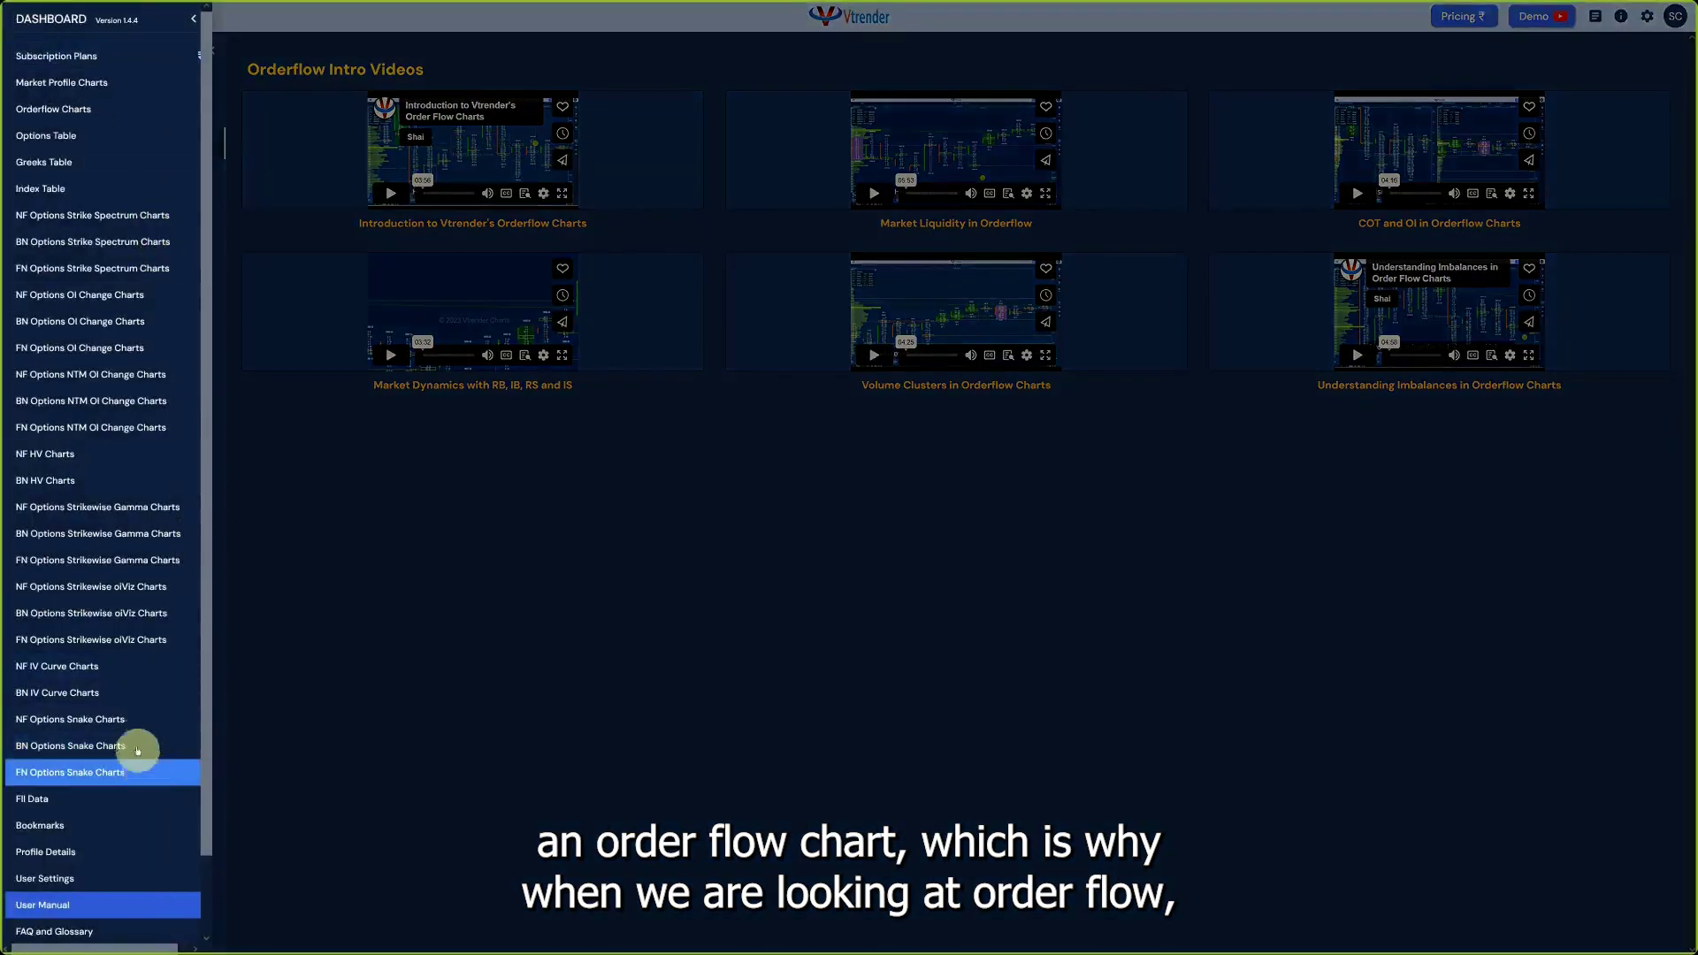
# Return to the NIFTY orderflow chart on 30-minute bars, recentered and shifted down to the IS 19500 bar
pyautogui.click(60, 109)
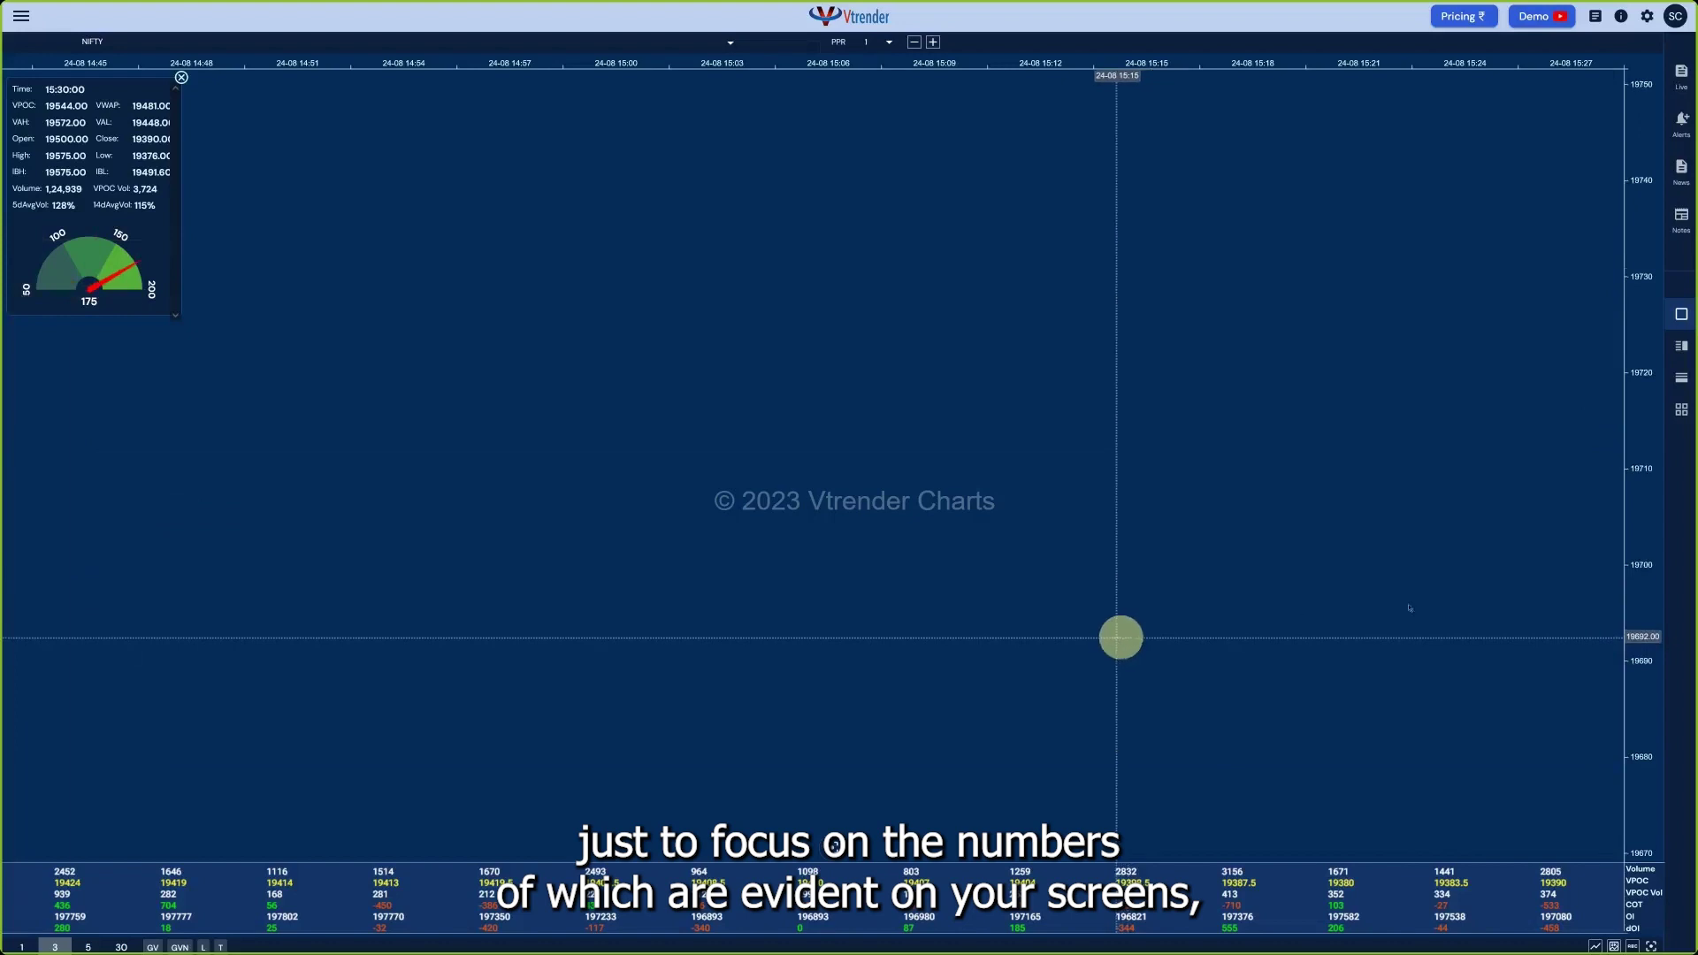
pyautogui.click(125, 947)
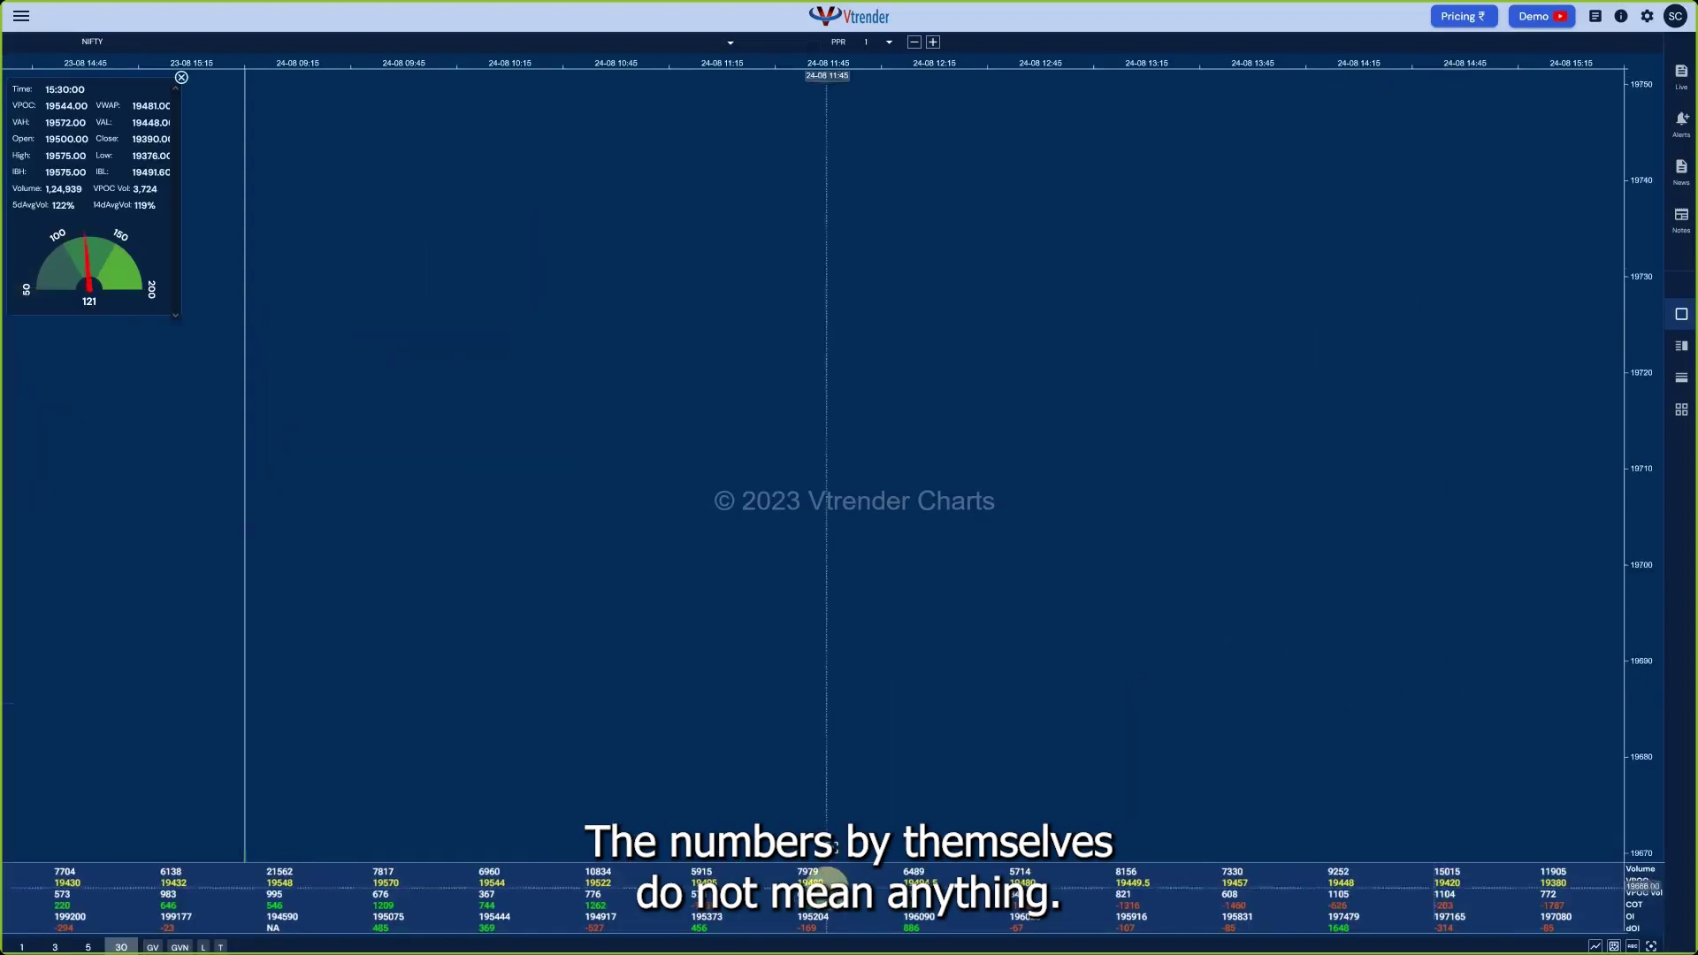
pyautogui.click(829, 843)
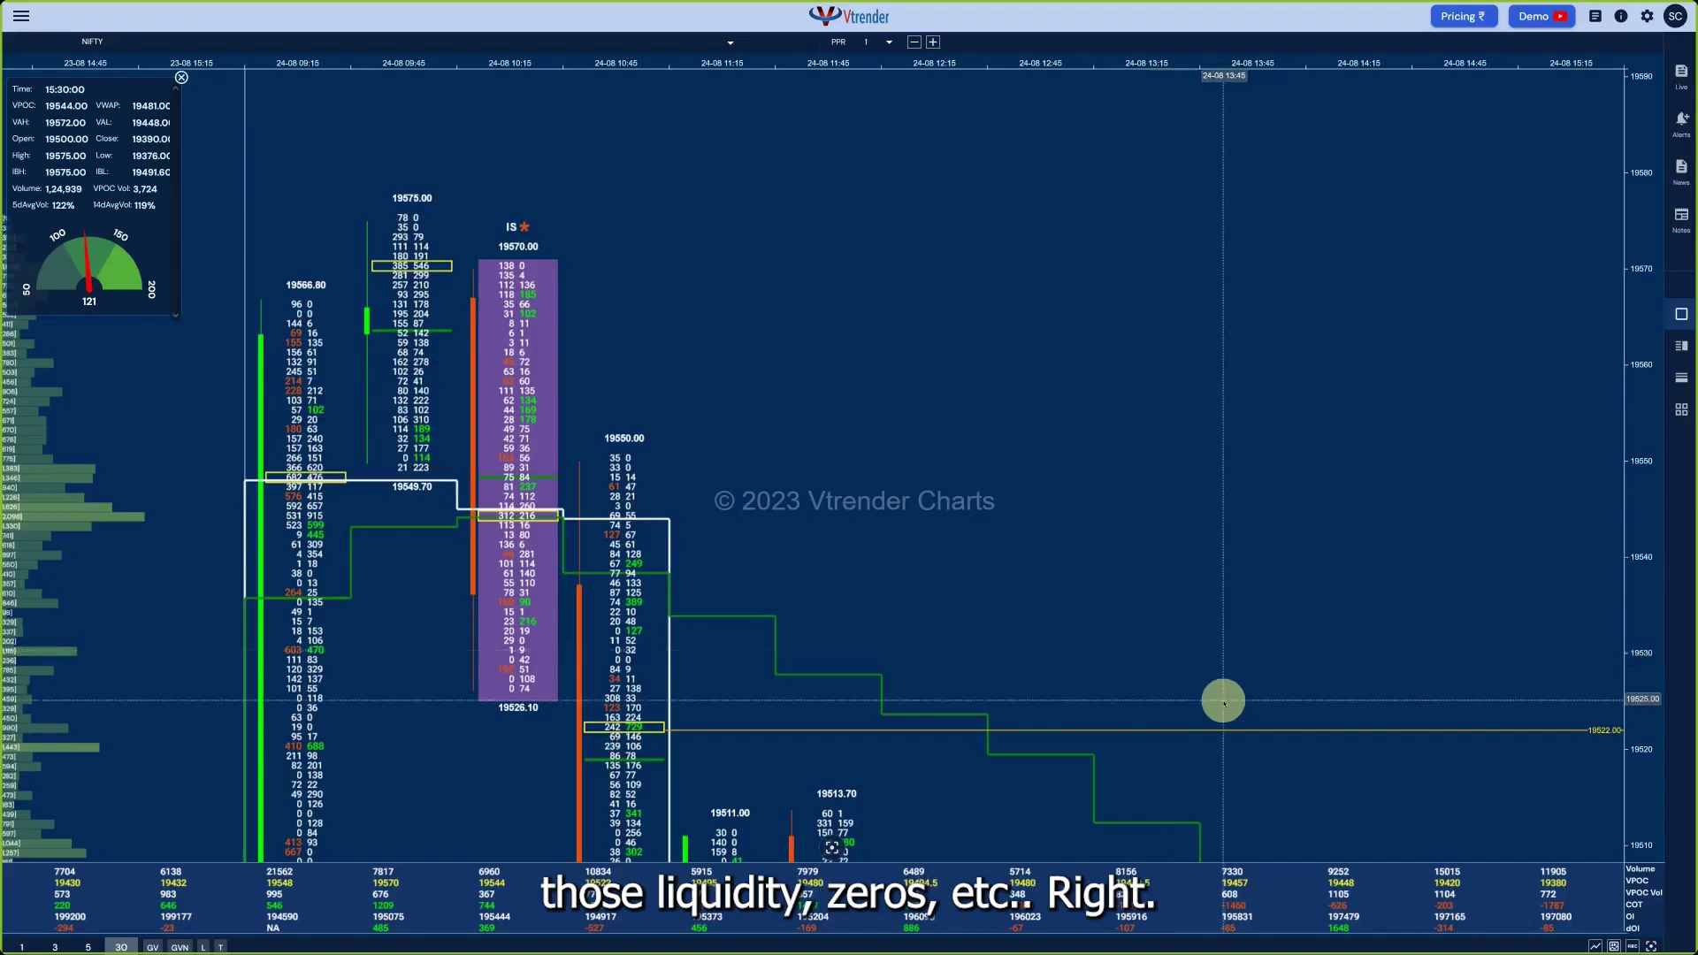
pyautogui.click(1641, 723)
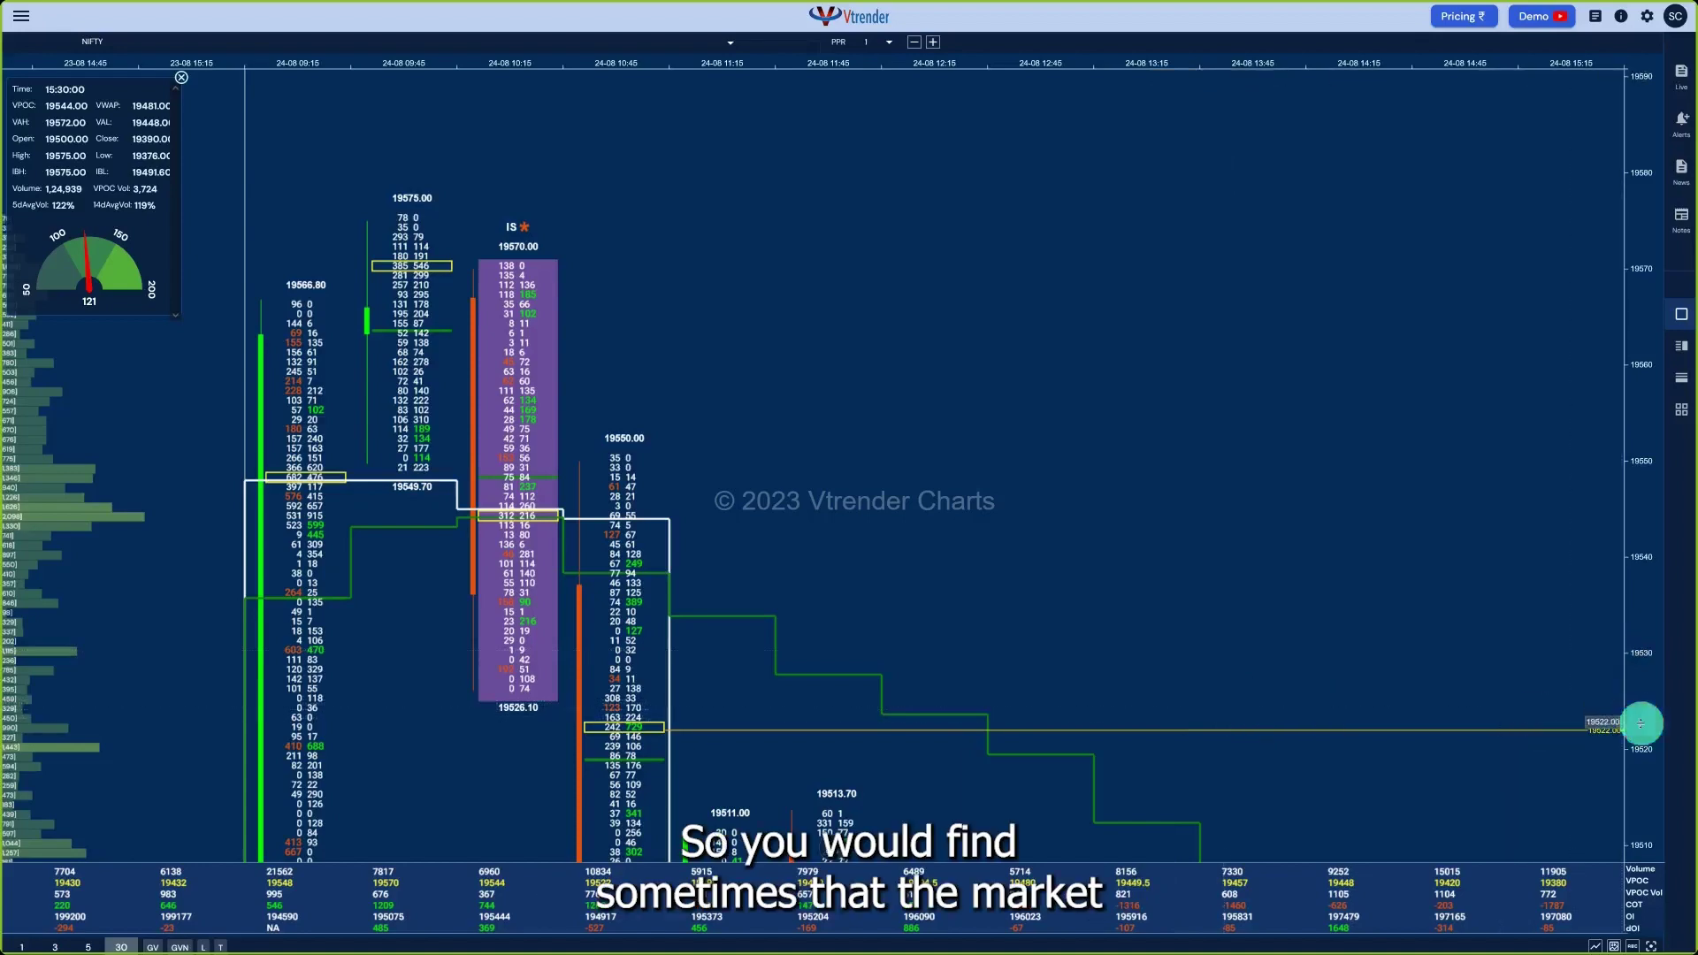
pyautogui.scroll(-5, 1624, 665)
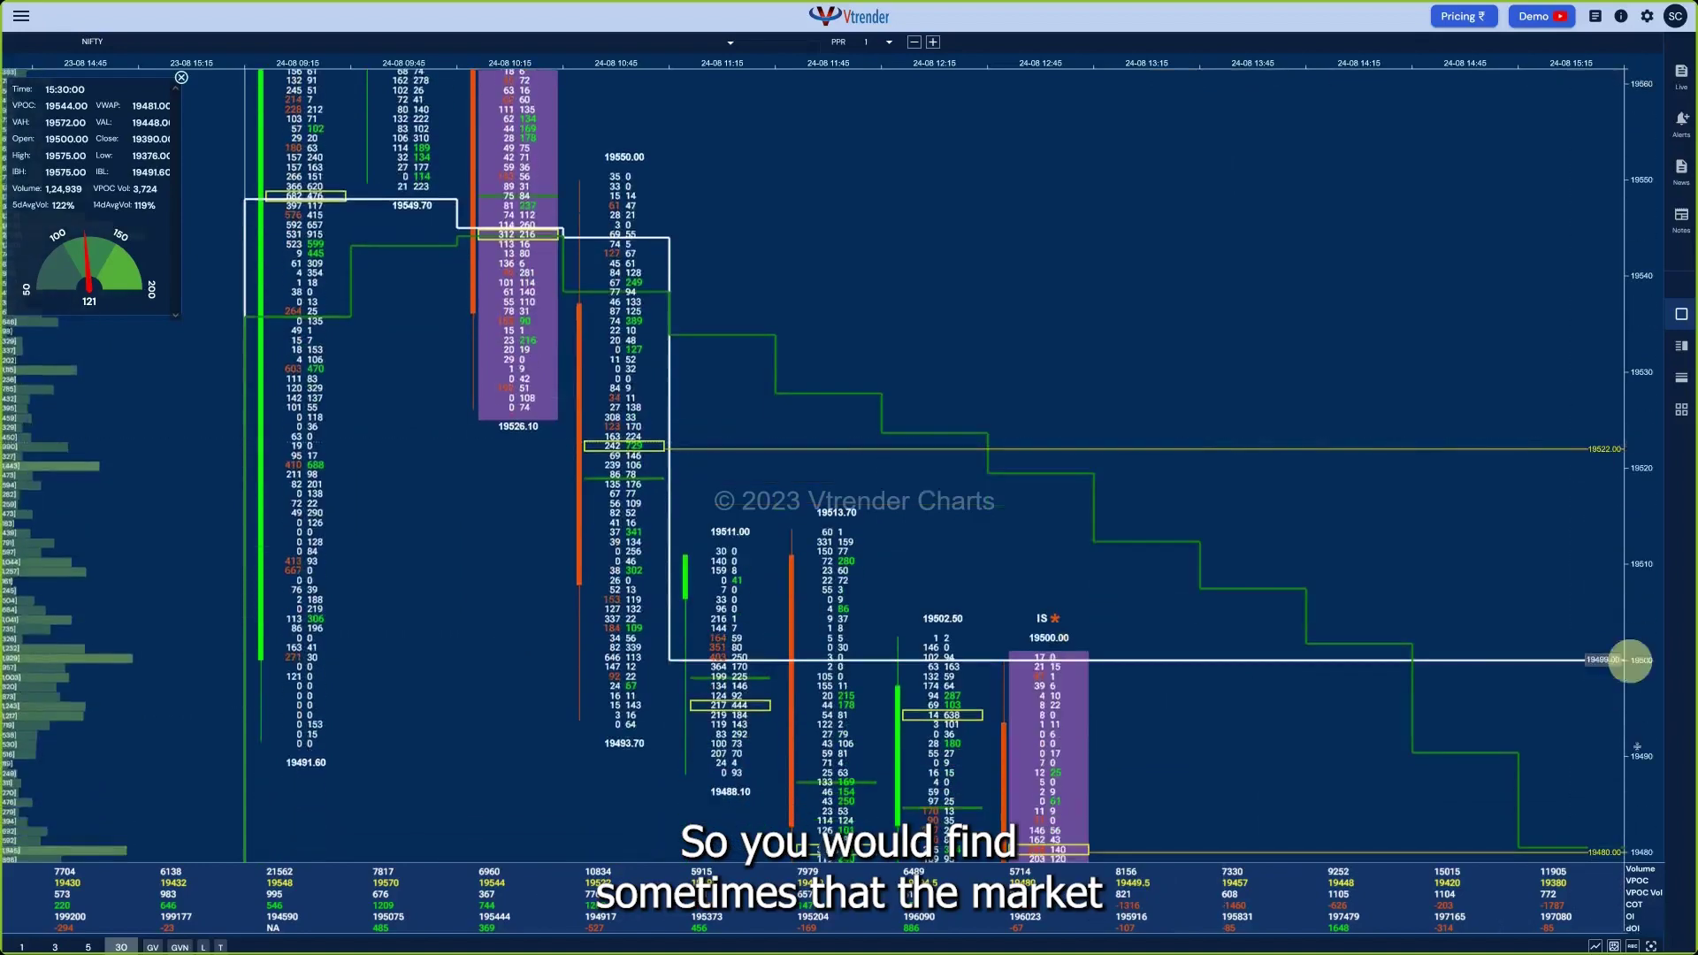
# Pan the chart down toward 19450 and read the VPOC boxes' and 12:45 IS bar's tooltips
pyautogui.moveTo(1641, 752); pyautogui.dragTo(1595, 503)
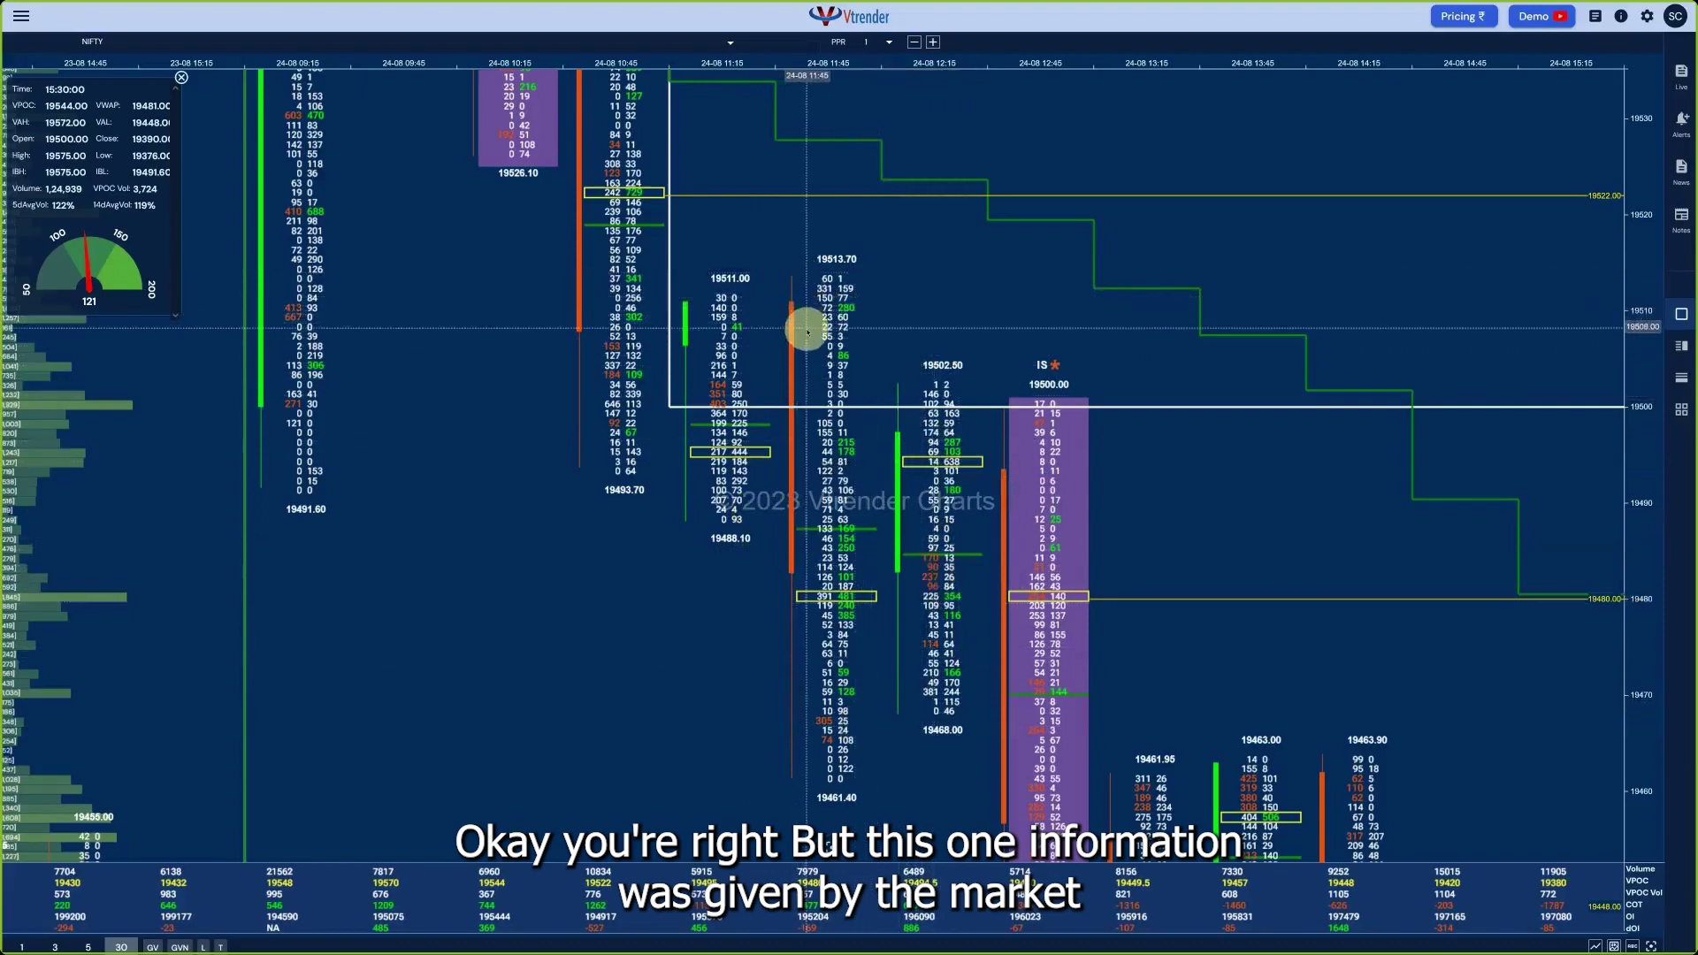
pyautogui.moveTo(920, 462)
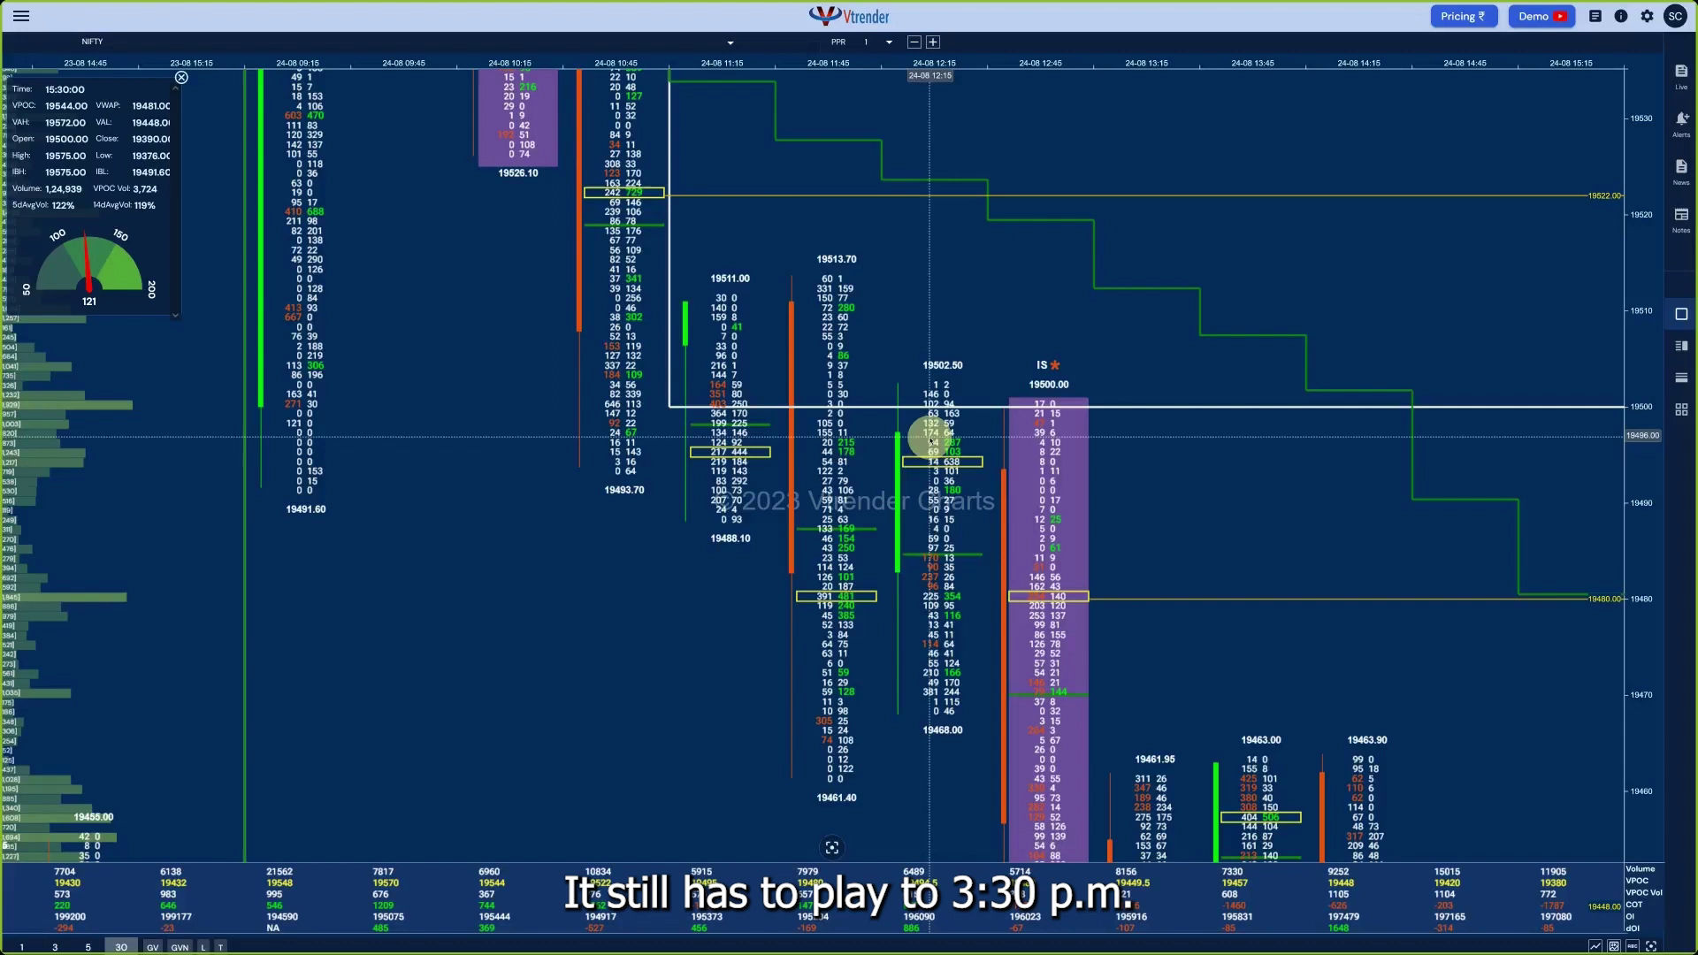
pyautogui.moveTo(1059, 430)
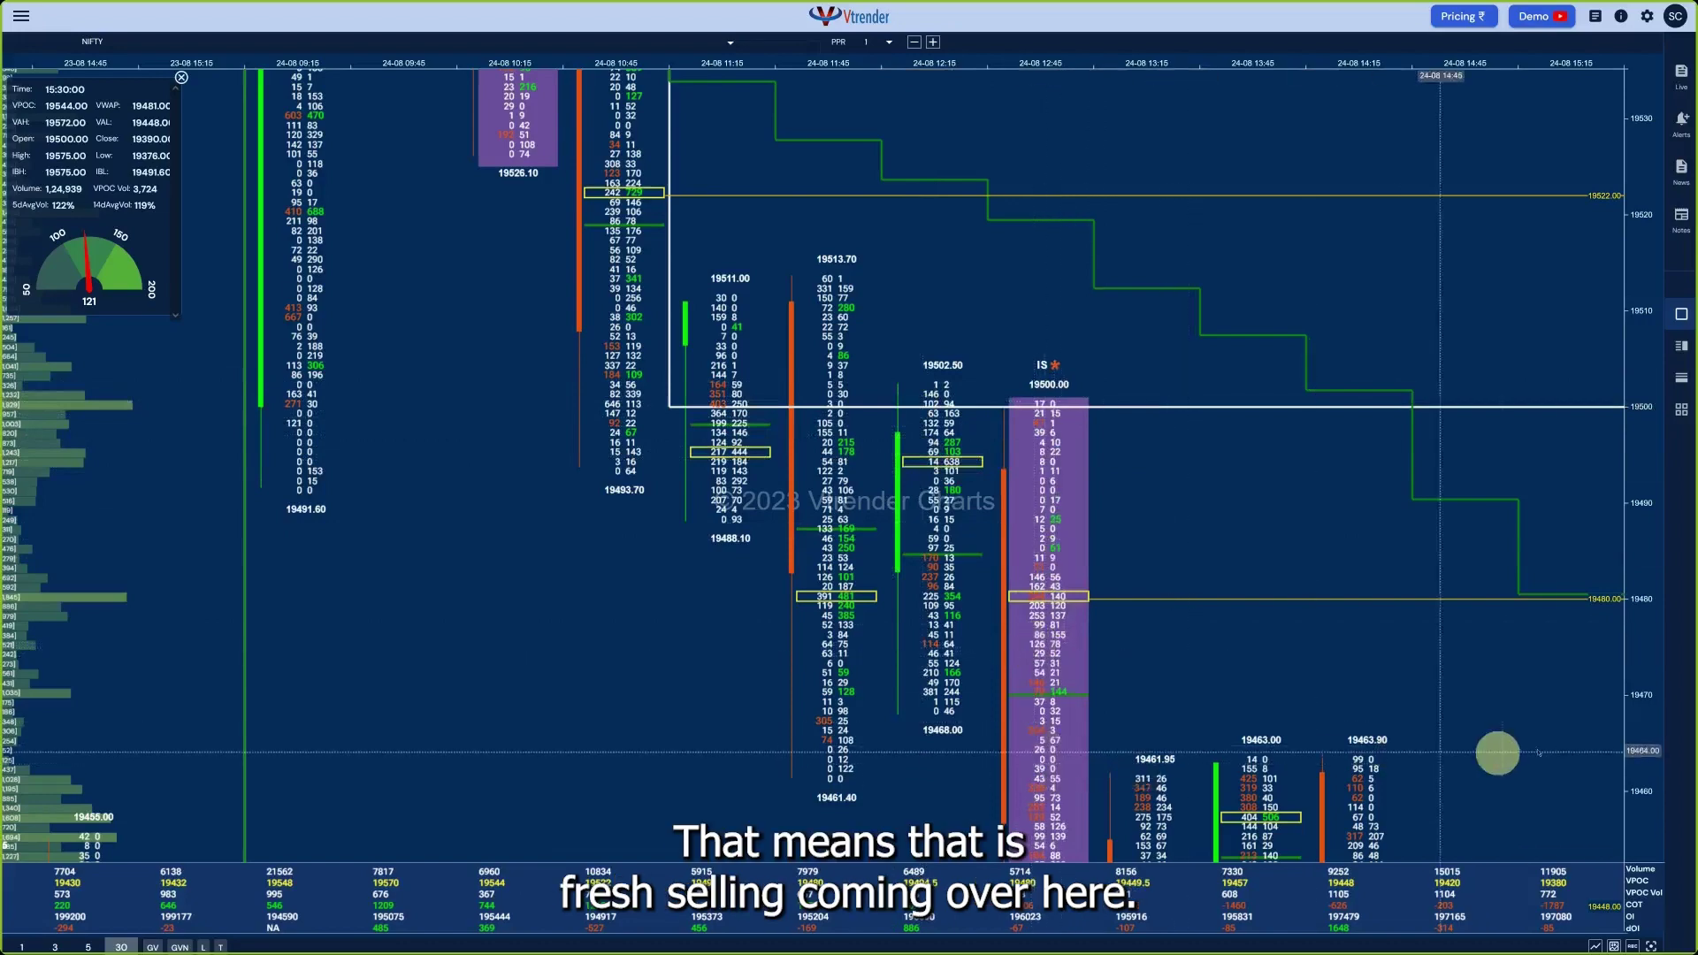
# Pan further down to the session lows, revealing the last IS bar at 19441.90
pyautogui.moveTo(1651, 751); pyautogui.dragTo(1613, 605)
pyautogui.scroll(-1, 1590, 497)
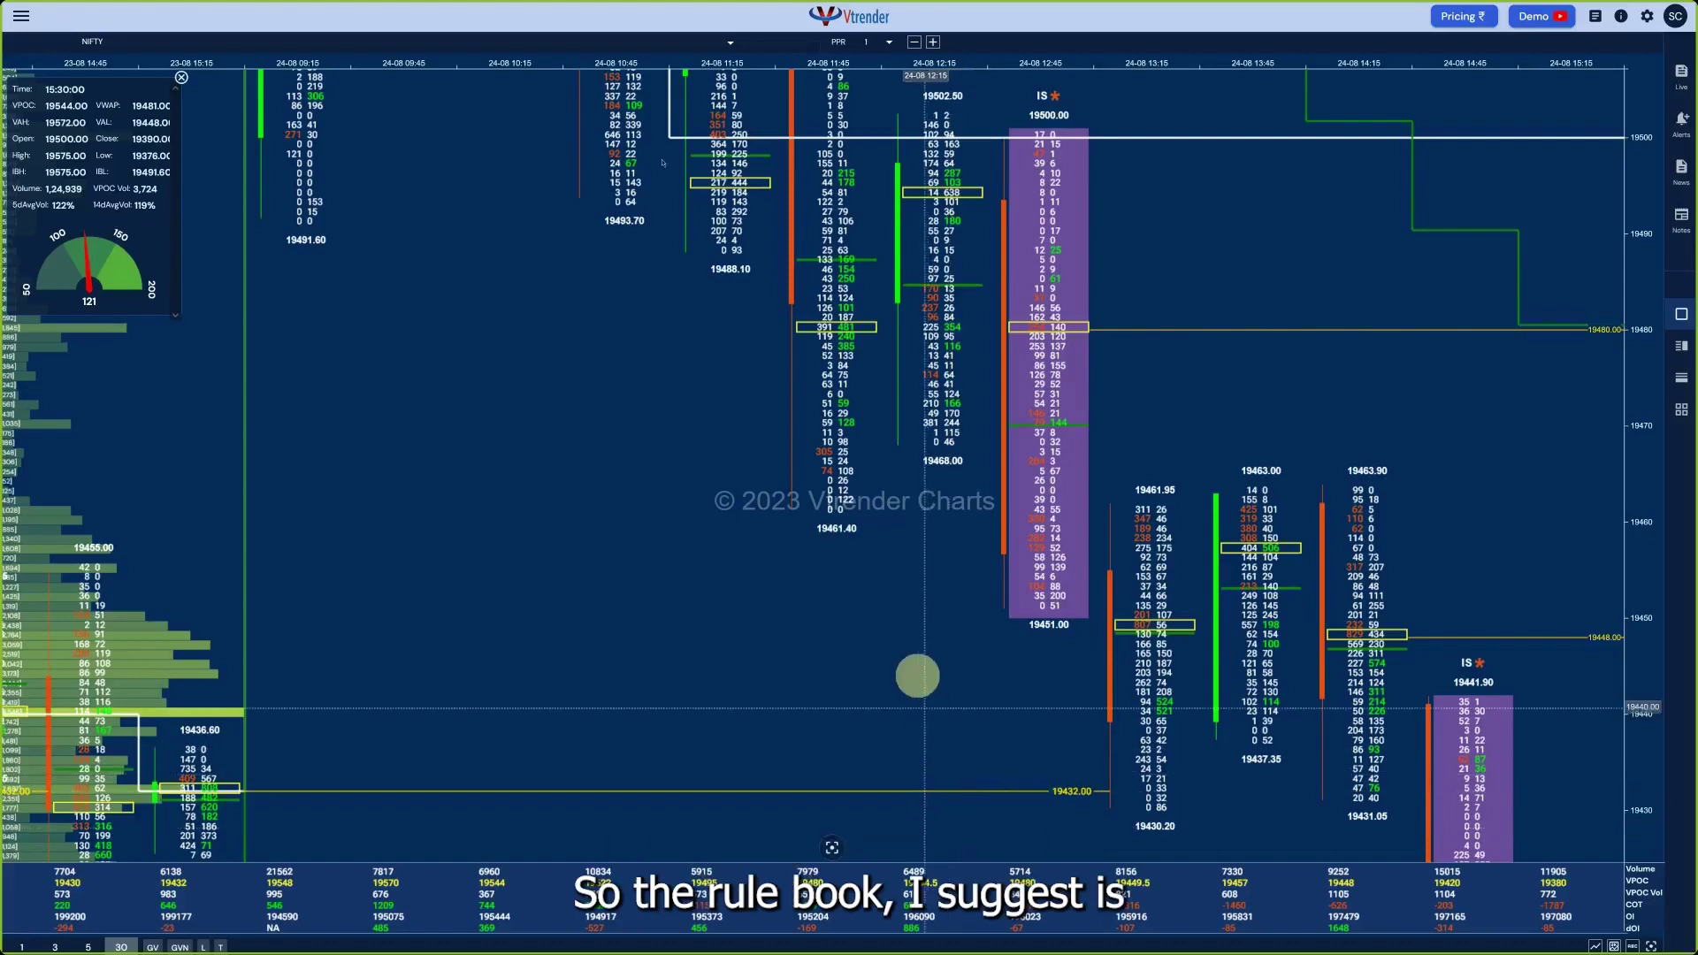
# Switch to the NIFTY Market Profile chart, with dates spanning 04-08 to 24-08-2023
pyautogui.moveTo(188, 2)
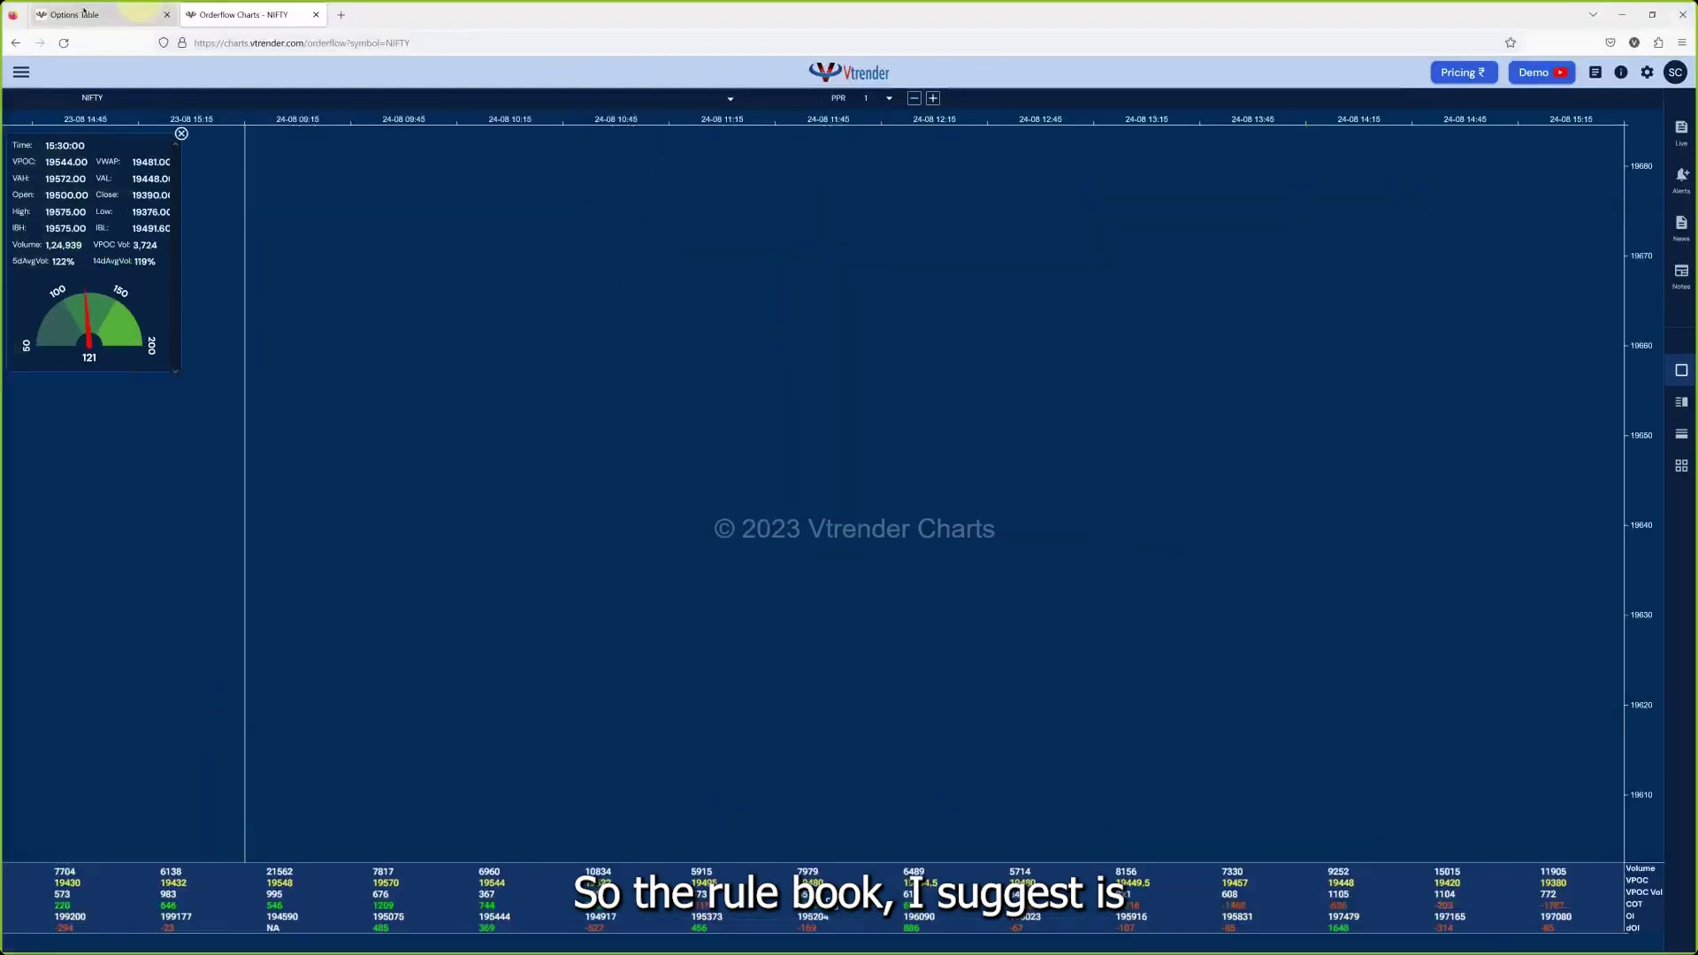
pyautogui.click(22, 73)
pyautogui.click(65, 136)
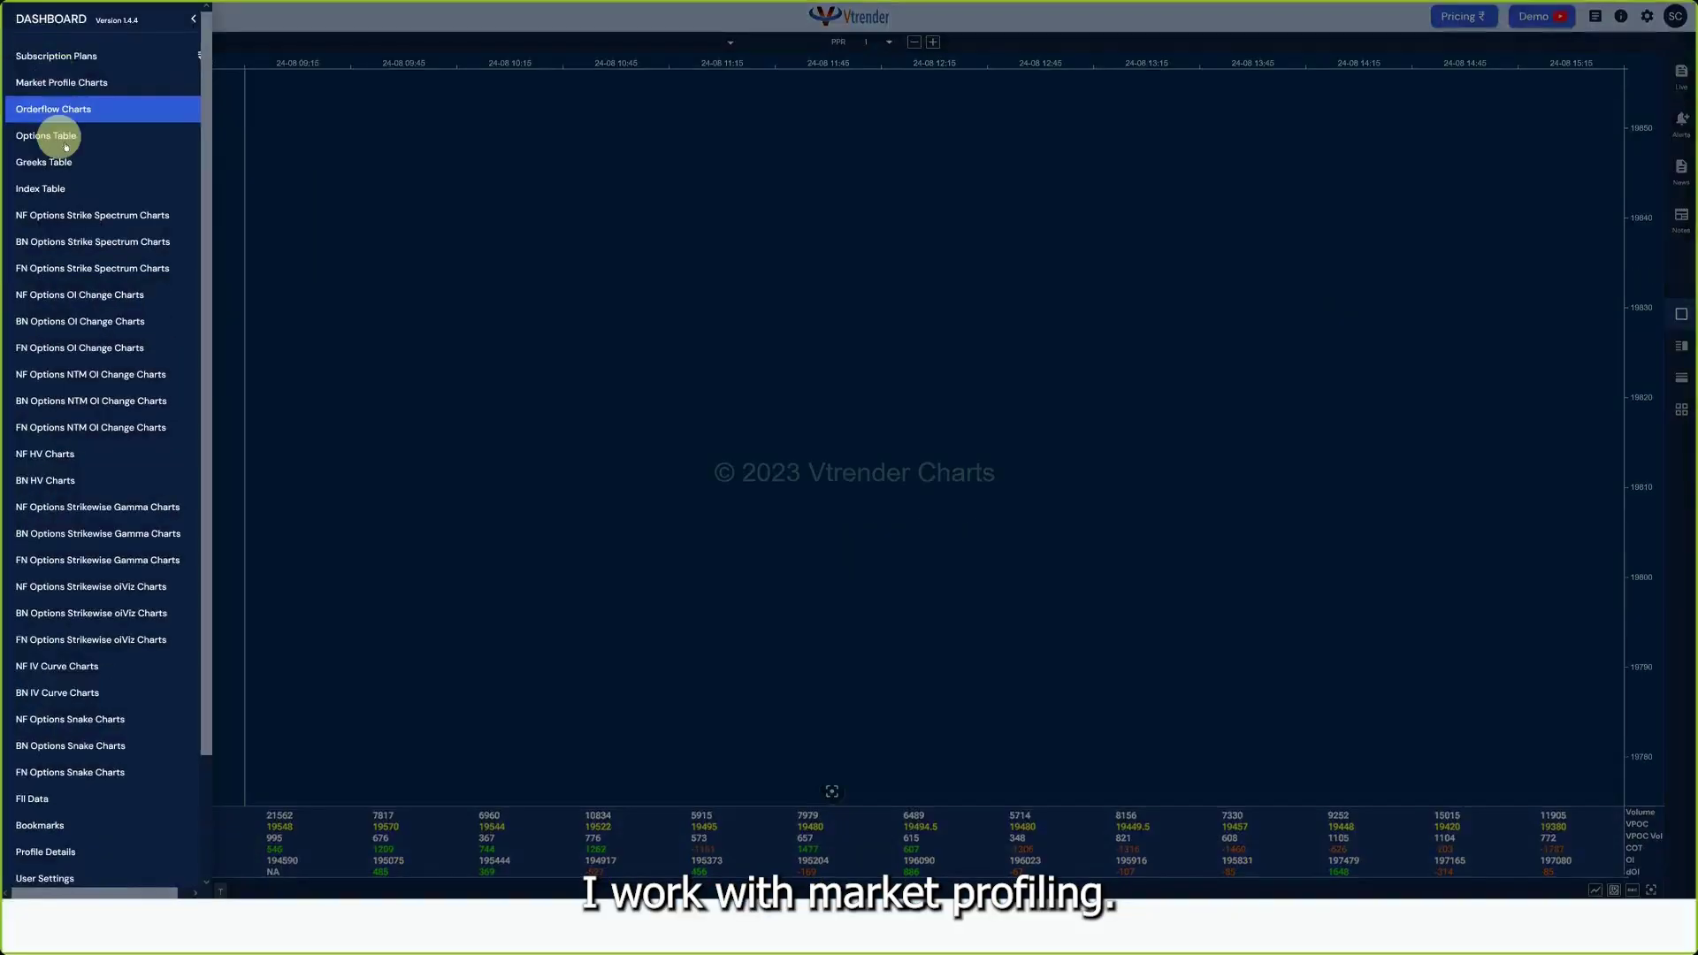
pyautogui.click(66, 83)
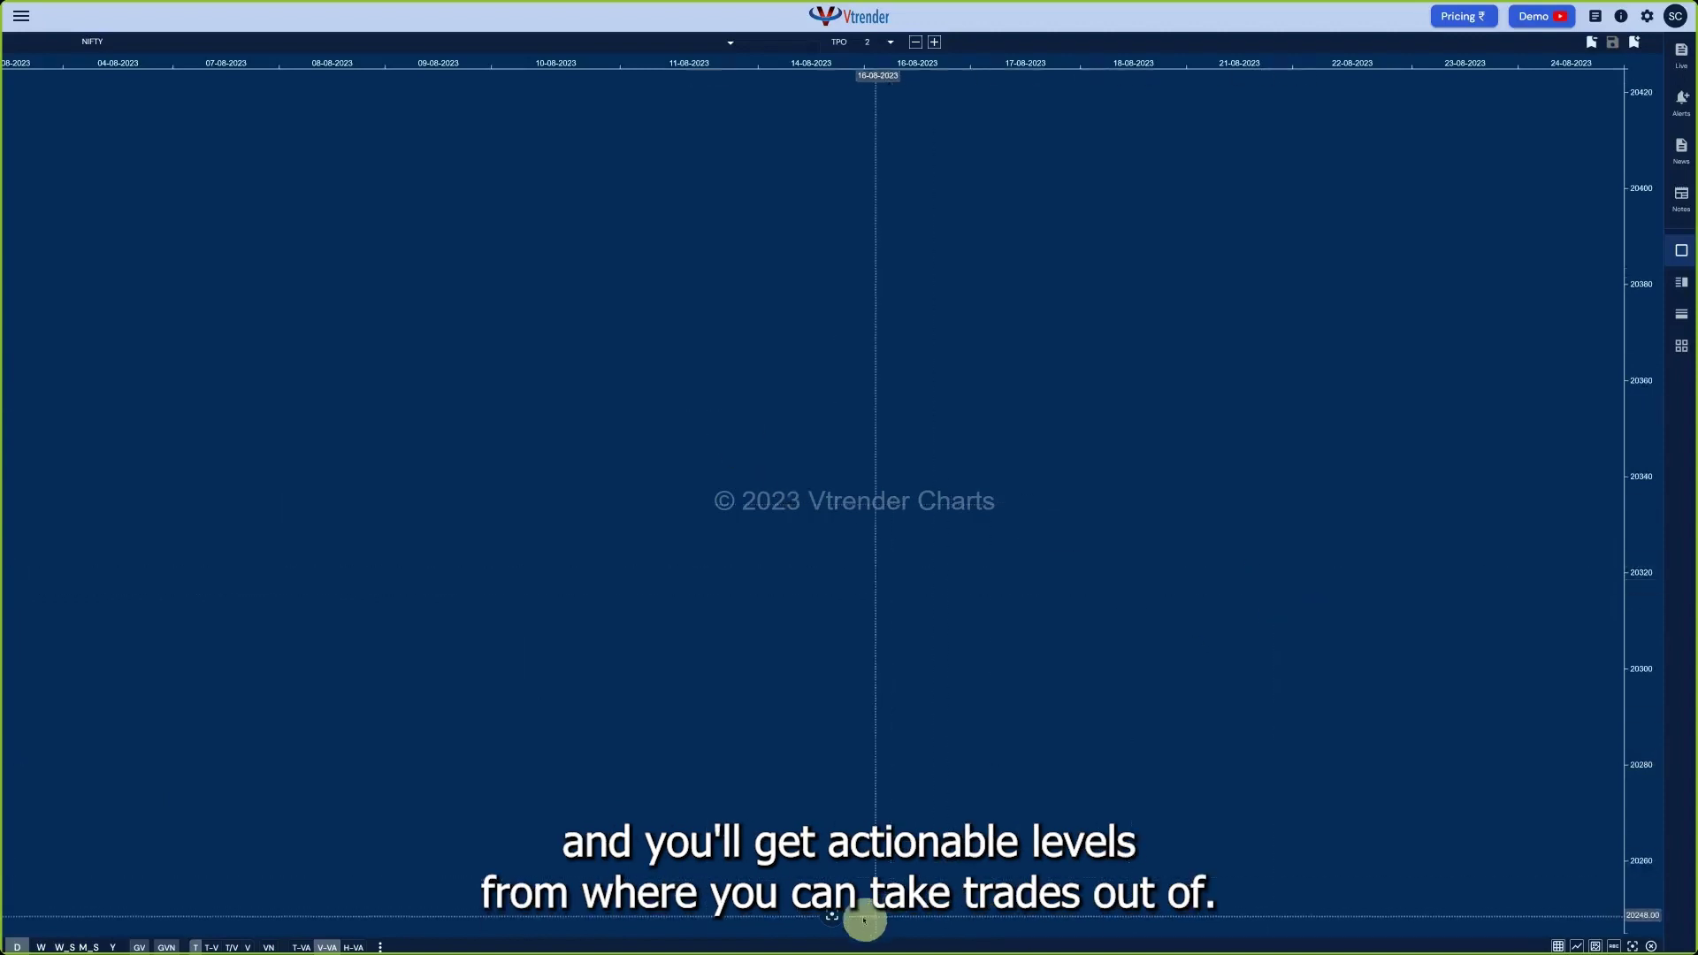
# Recenter the TPO chart and try the weekly timeframe, ending with daily profiles from 14-08 to 24-08-2023
pyautogui.click(832, 917)
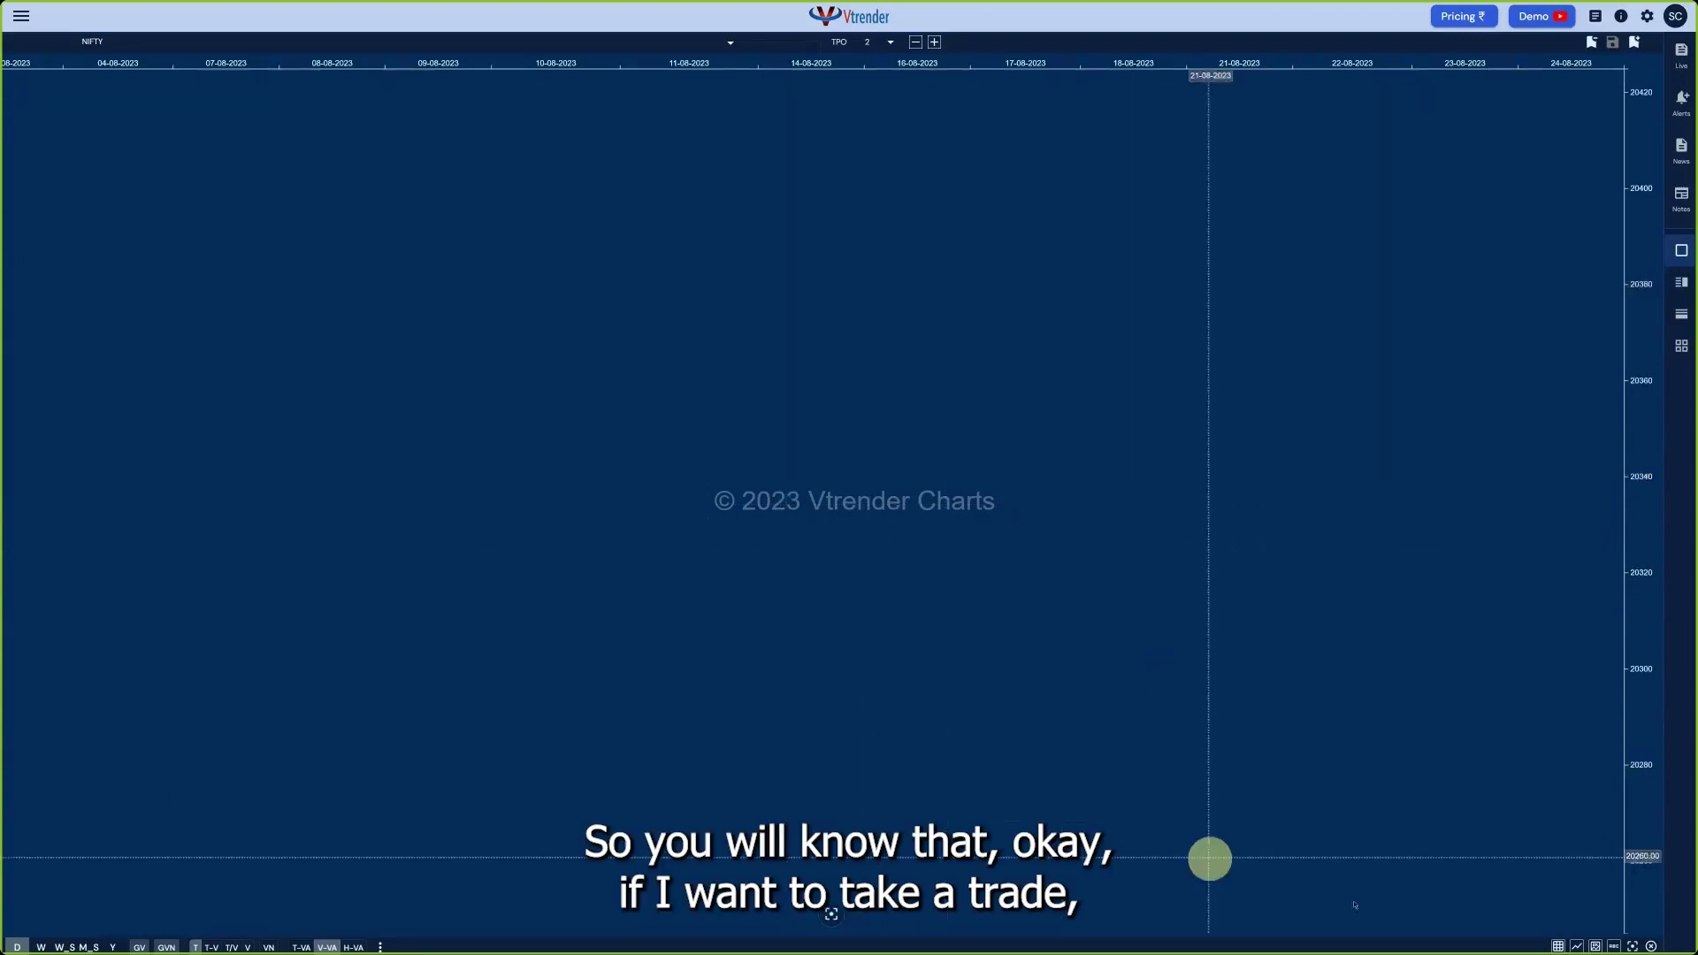
pyautogui.click(37, 947)
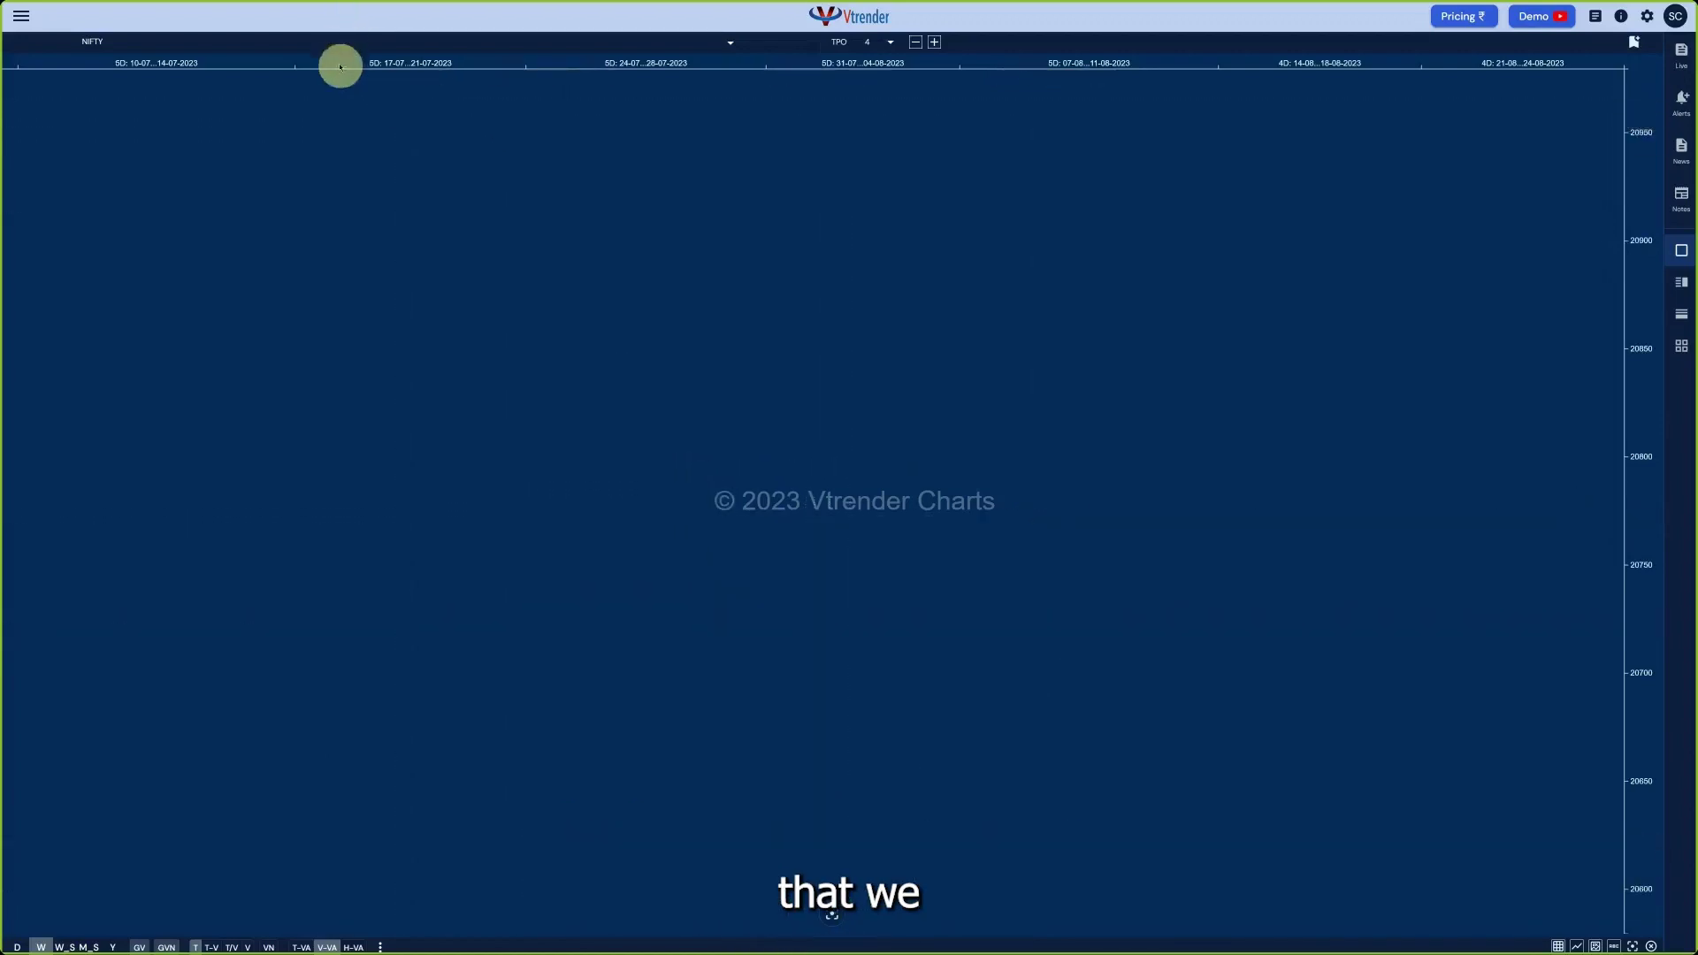
pyautogui.moveTo(406, 4)
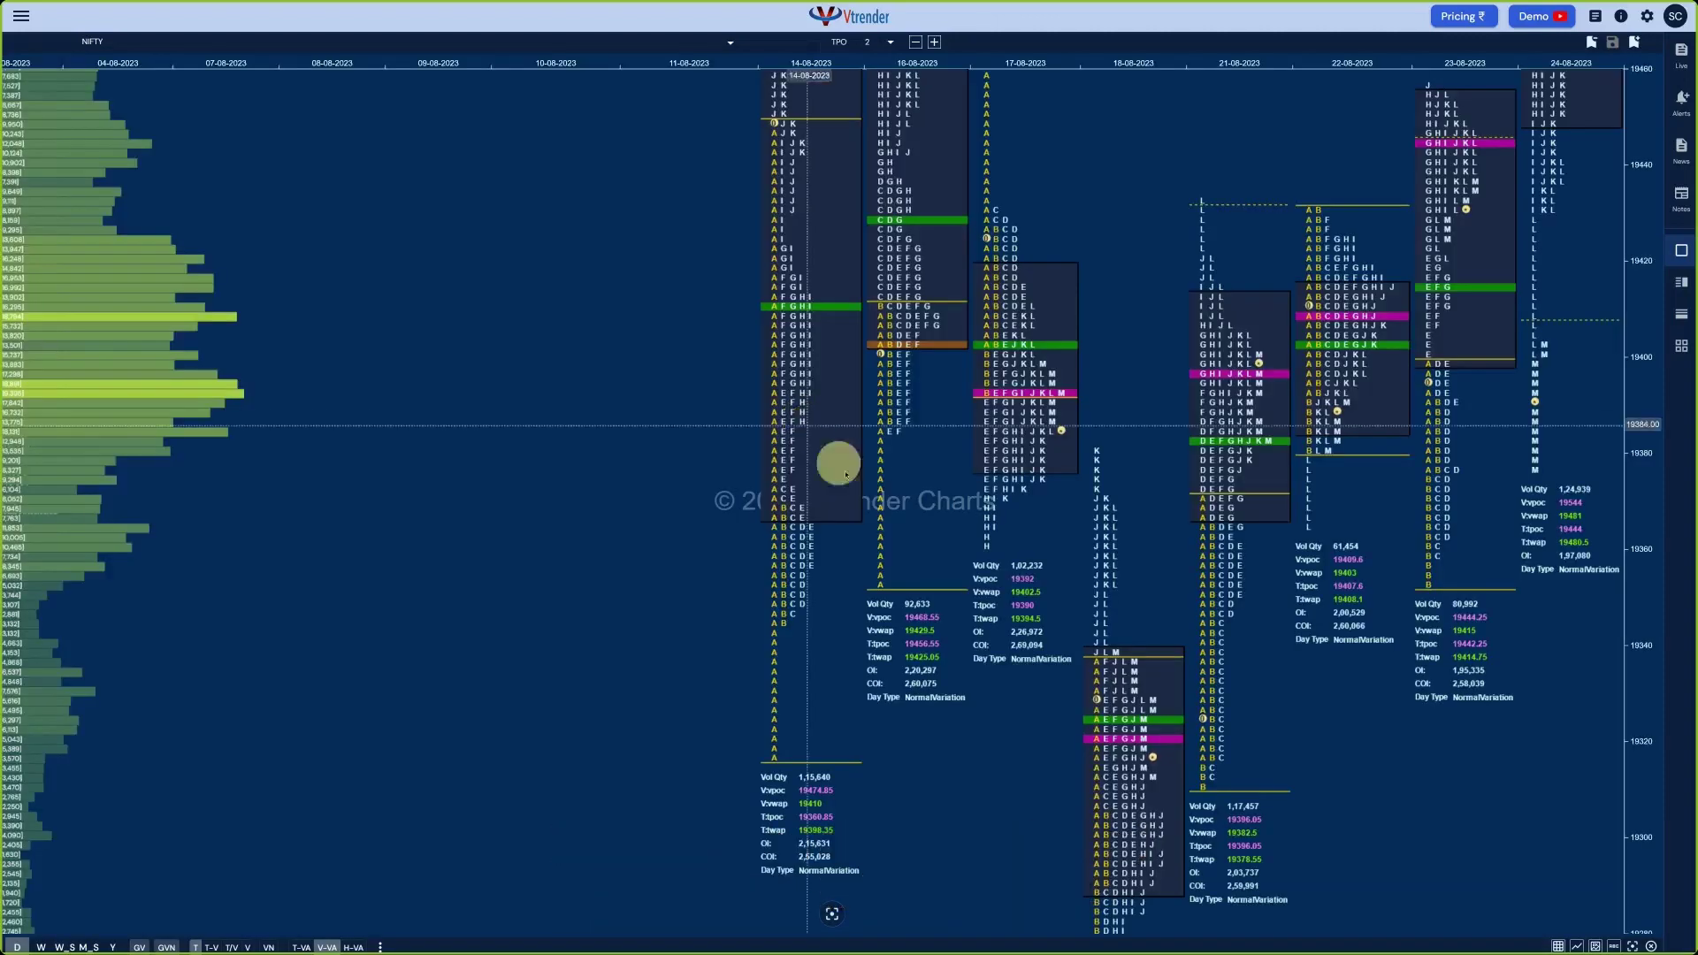
# Shift the TPO chart left to show the full 18-08 profile and space up to 25-08-2023
pyautogui.moveTo(1086, 681); pyautogui.dragTo(894, 705)
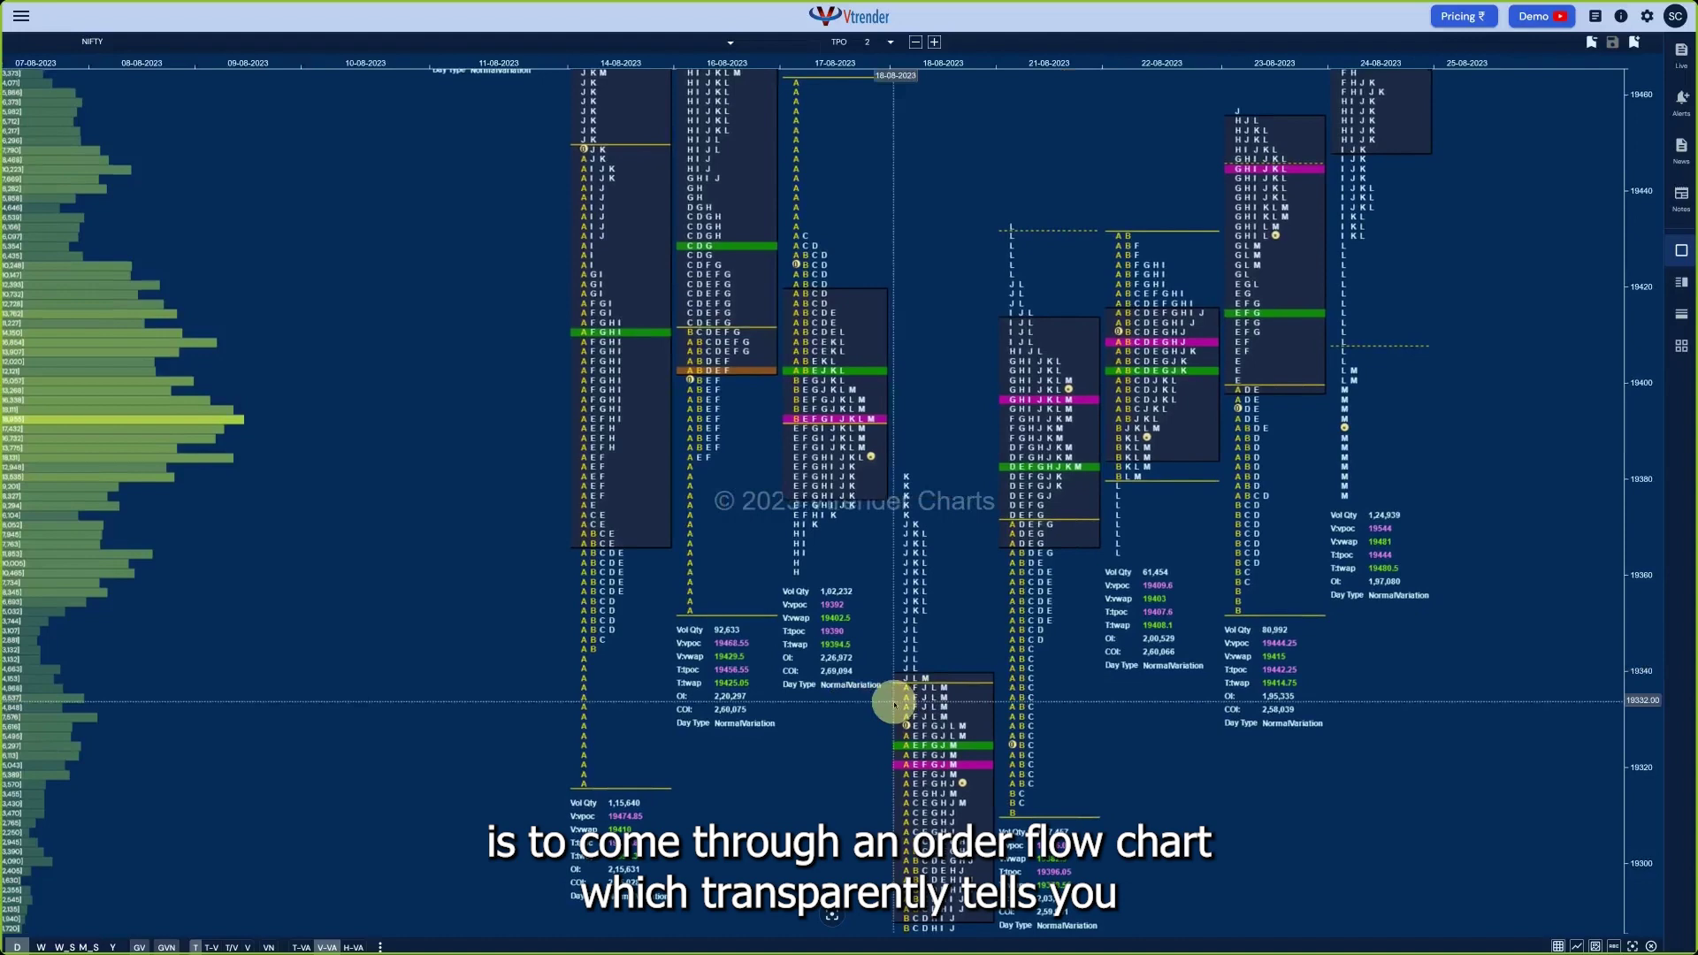